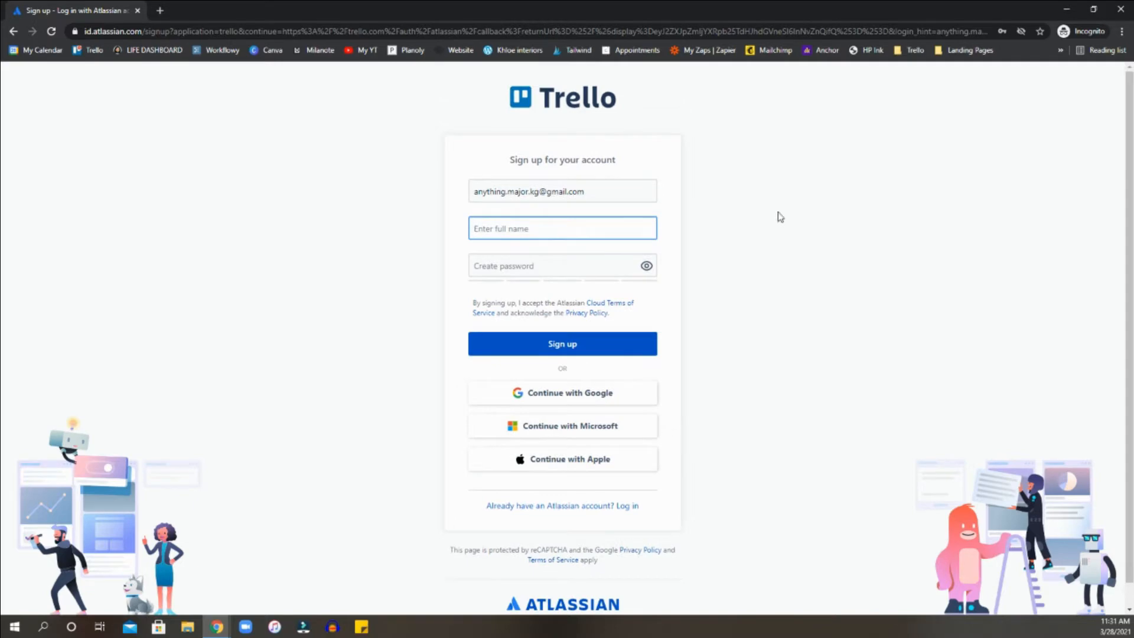
Leave the Trello sign-up window for the existing Trello boards page and close the Loom page.
click(1066, 9)
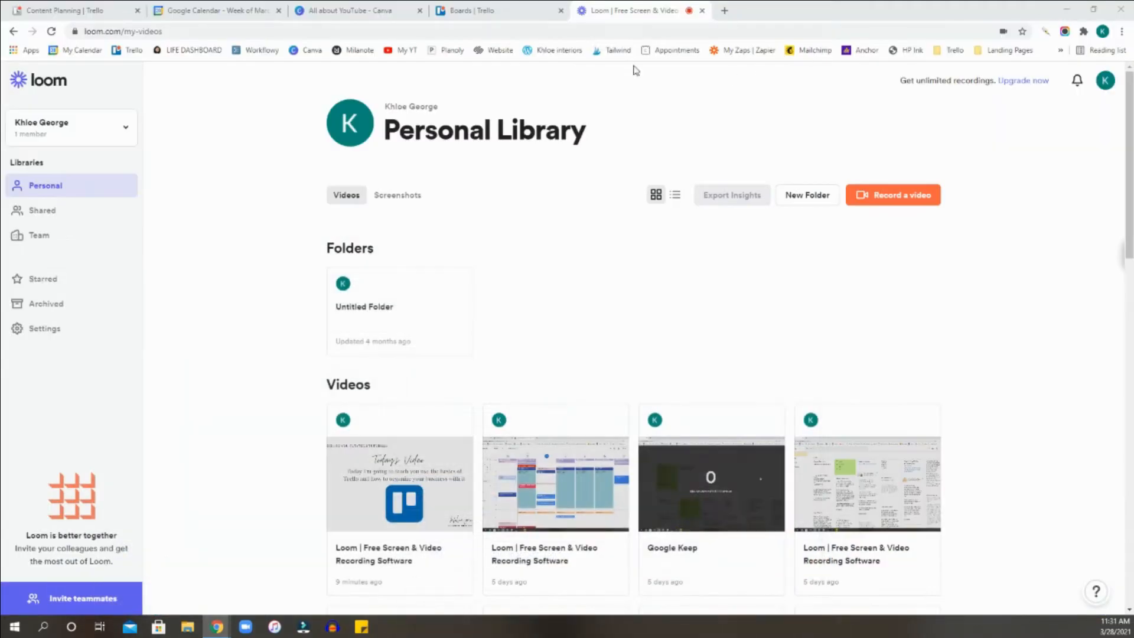
click(502, 10)
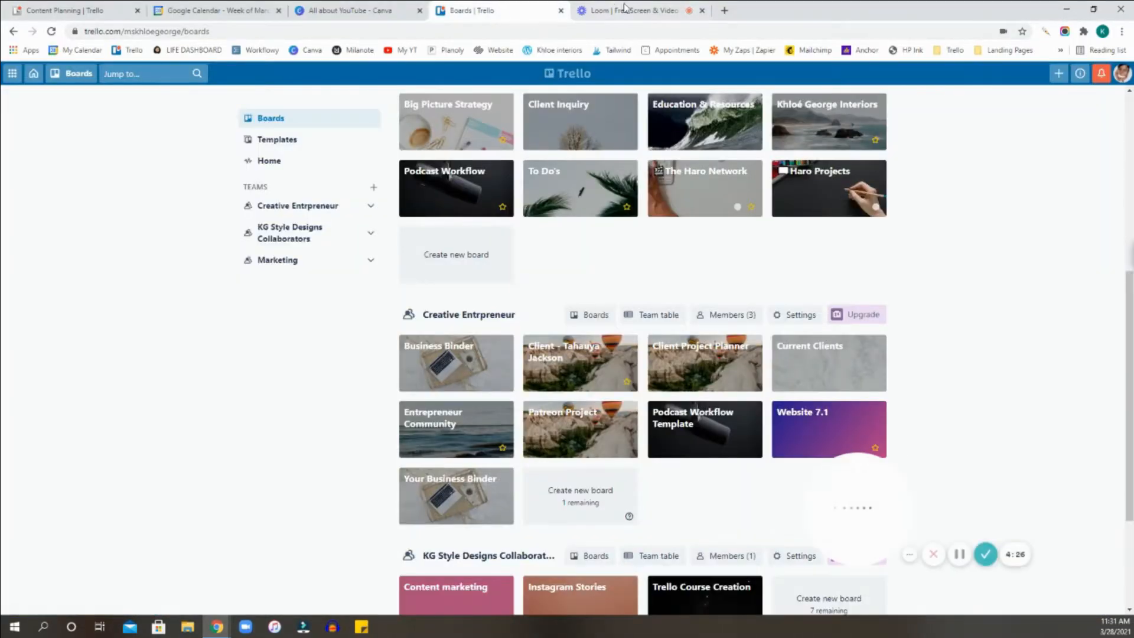
click(626, 9)
click(702, 11)
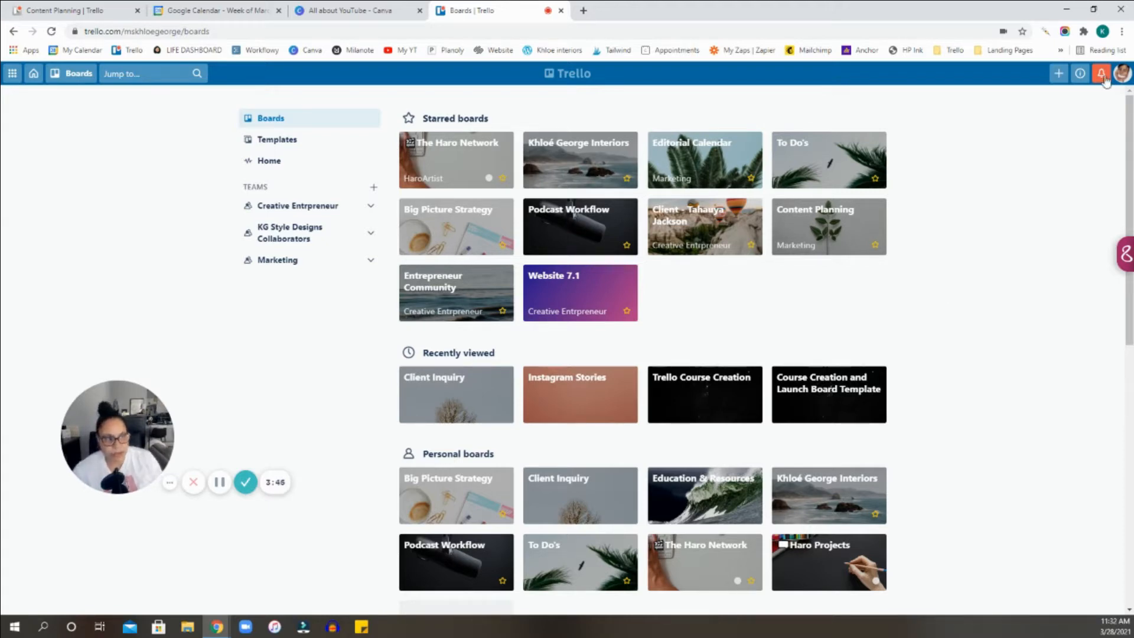
Start a new board and assign it to the KG Style Designs Collaborators team.
click(1062, 82)
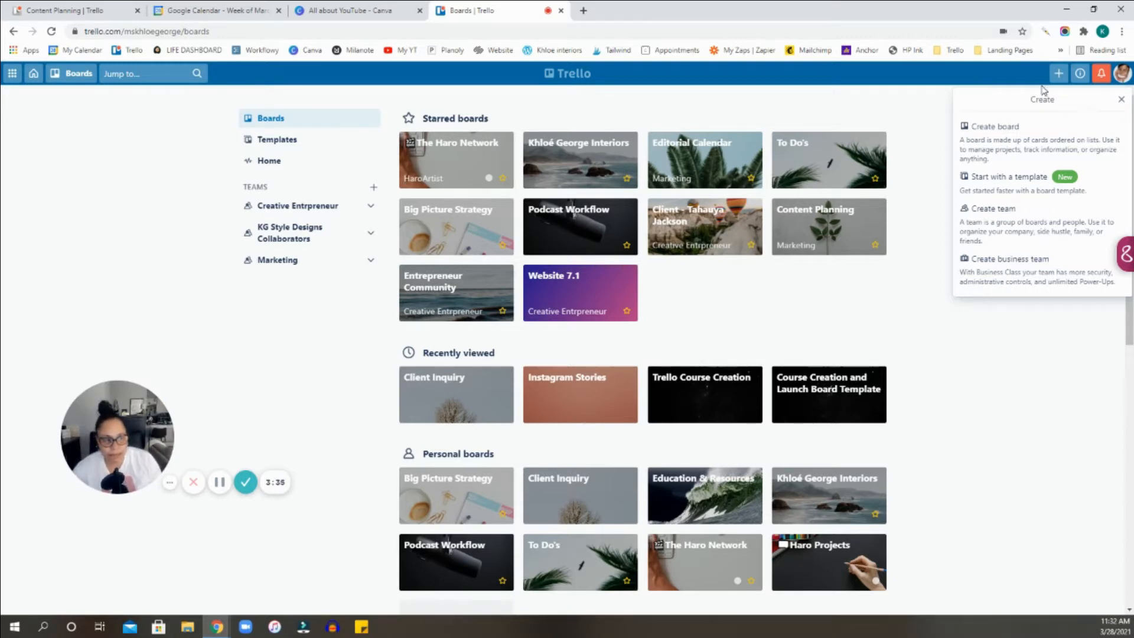
click(1011, 143)
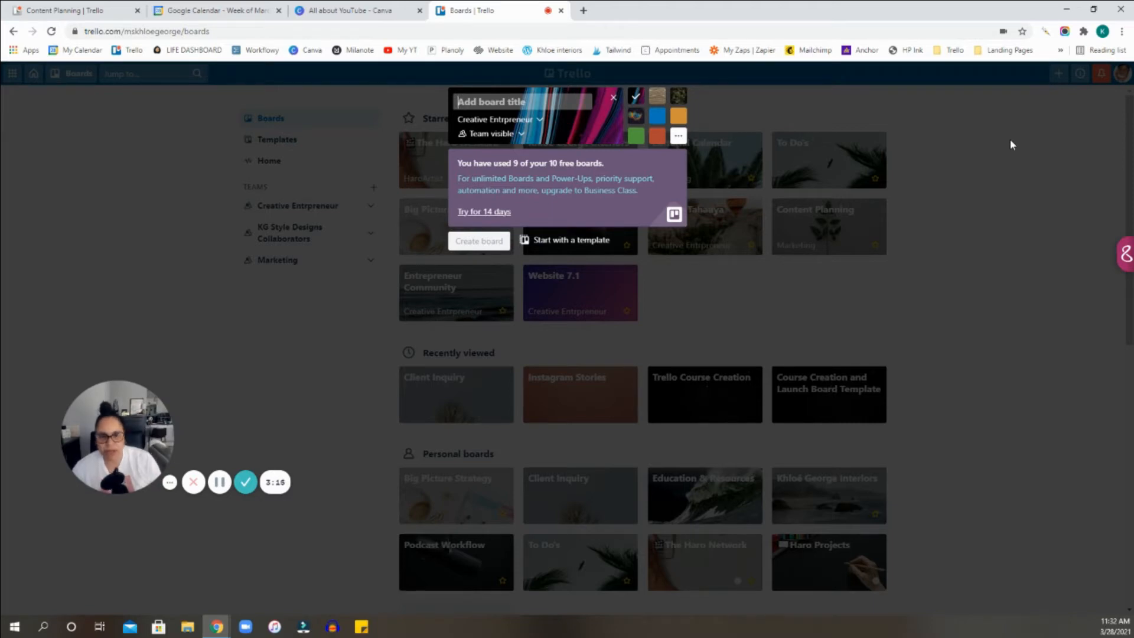
click(540, 120)
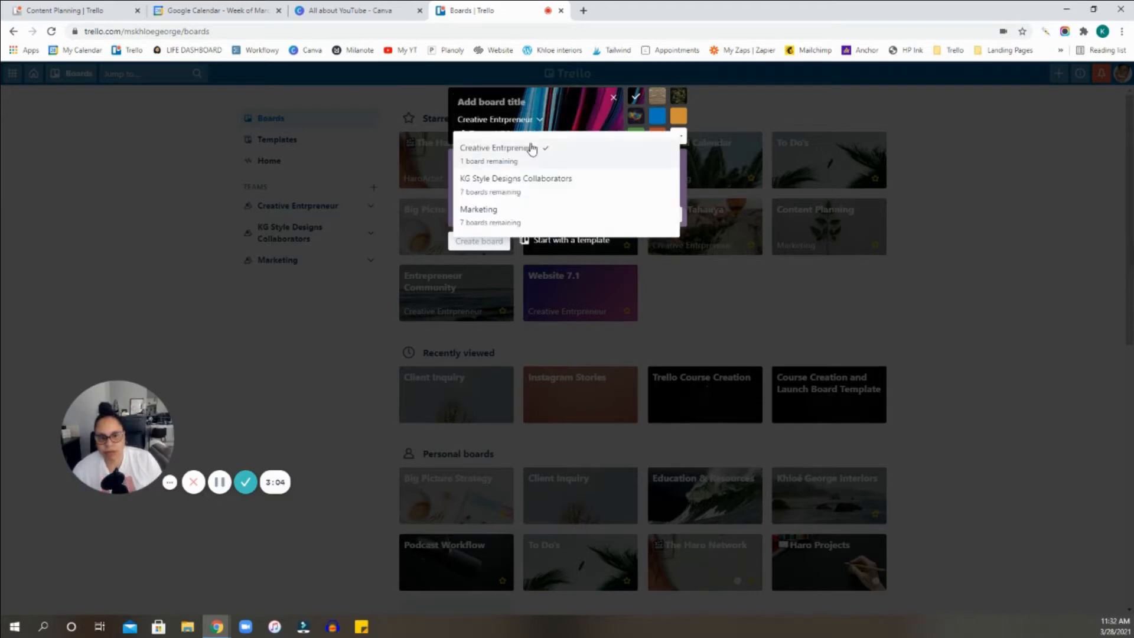
click(515, 195)
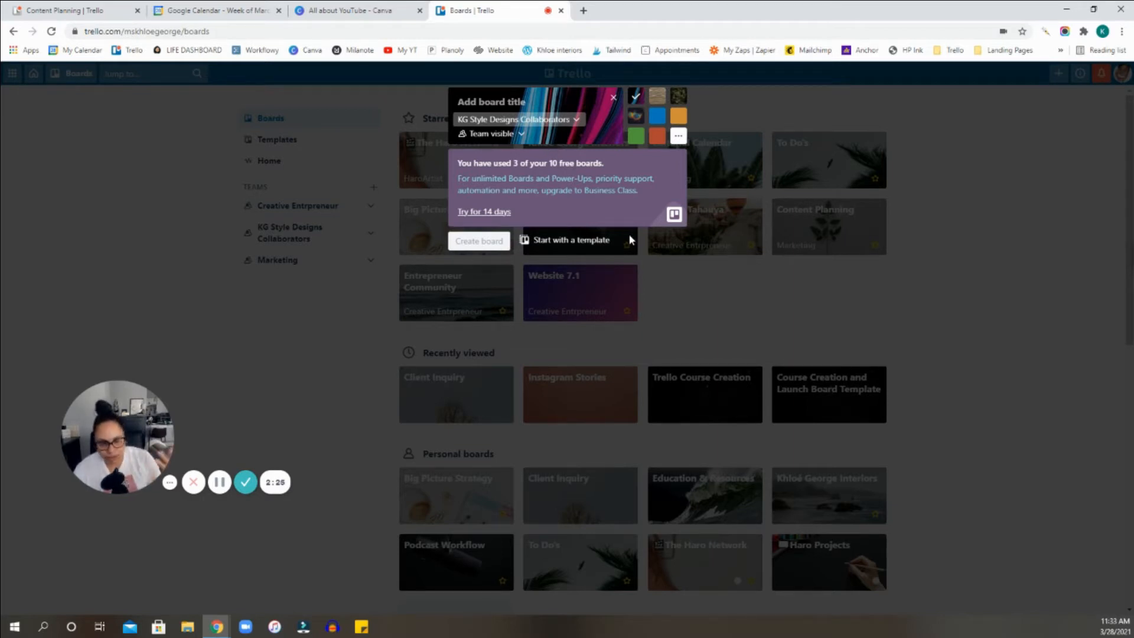
Try several preset backgrounds for the new board and choose the solid orange-red one.
click(657, 103)
click(657, 116)
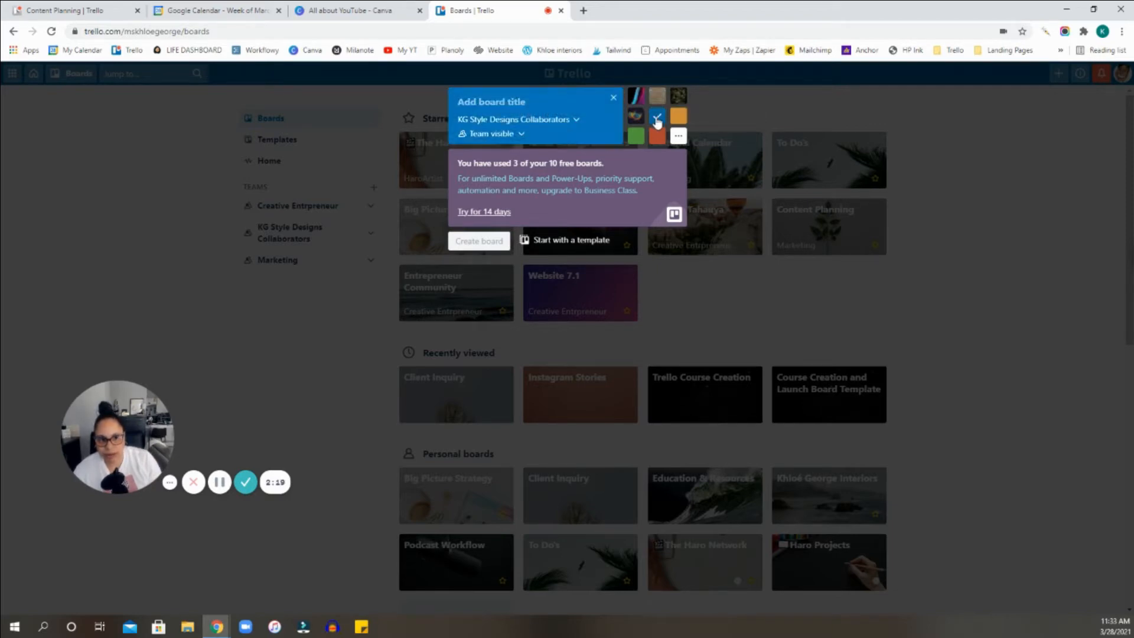
click(636, 137)
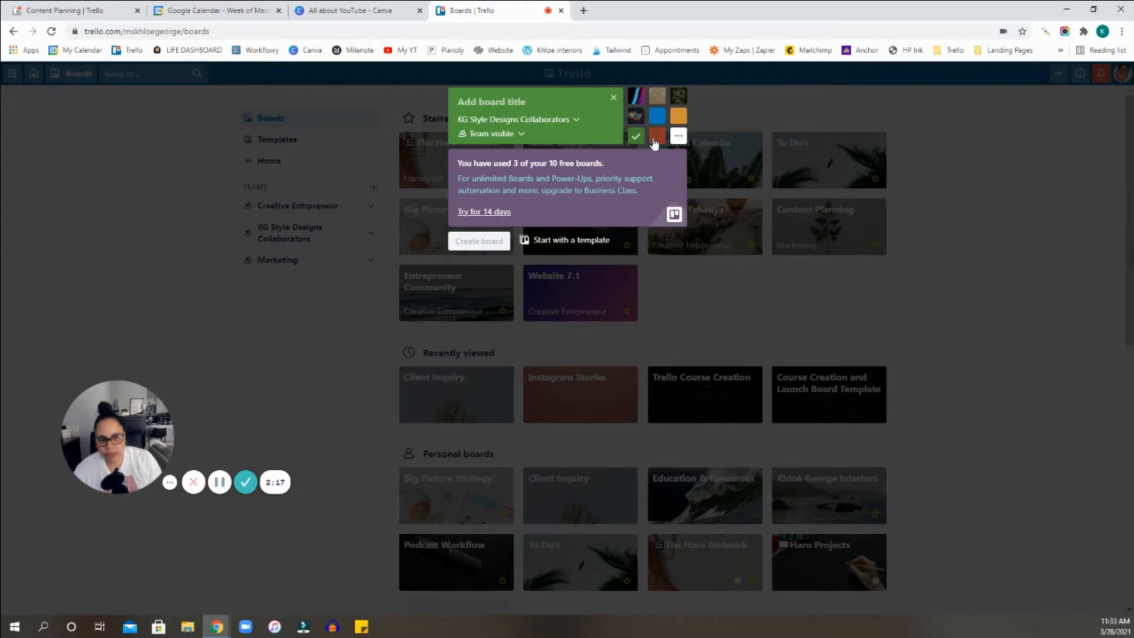
click(654, 139)
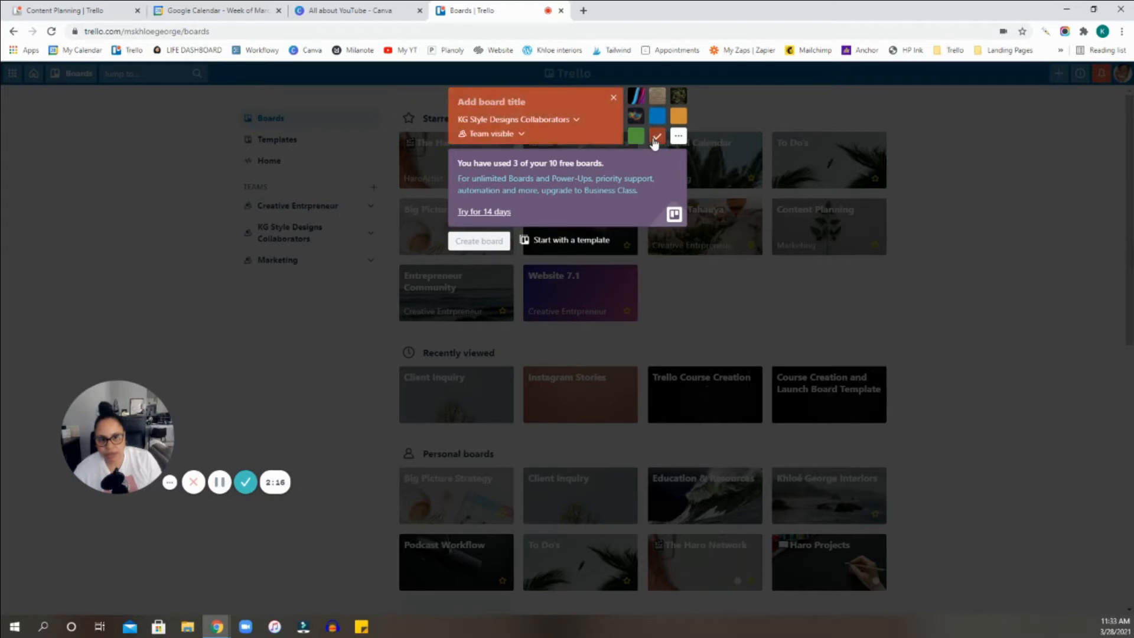
Title the new board "Your Business Organized" and create it.
click(513, 103)
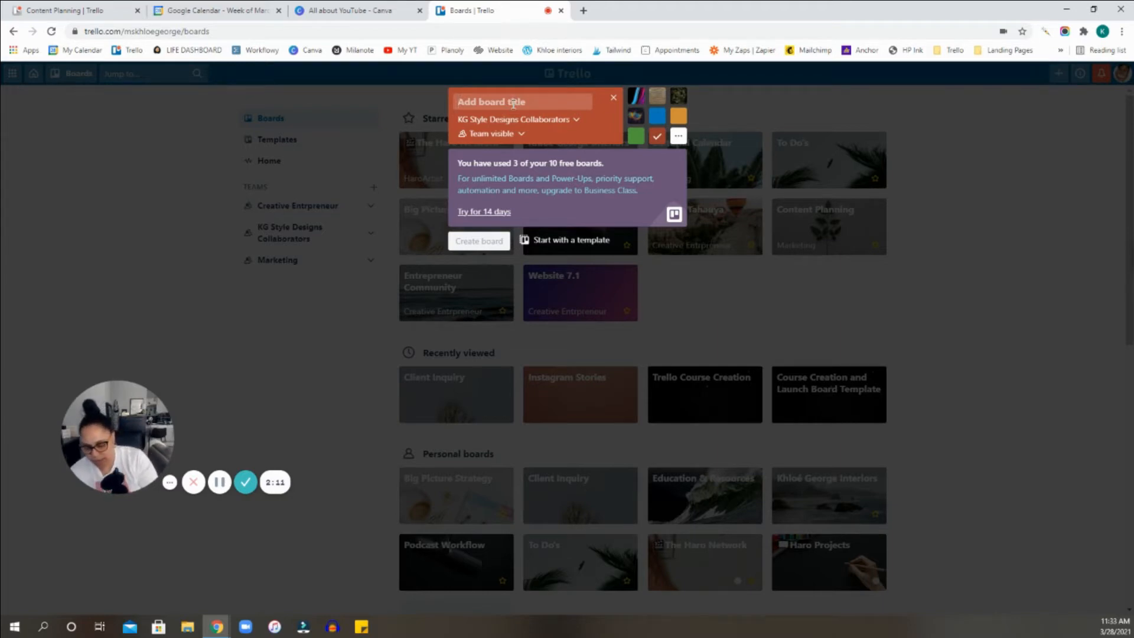
text(Your Bu)
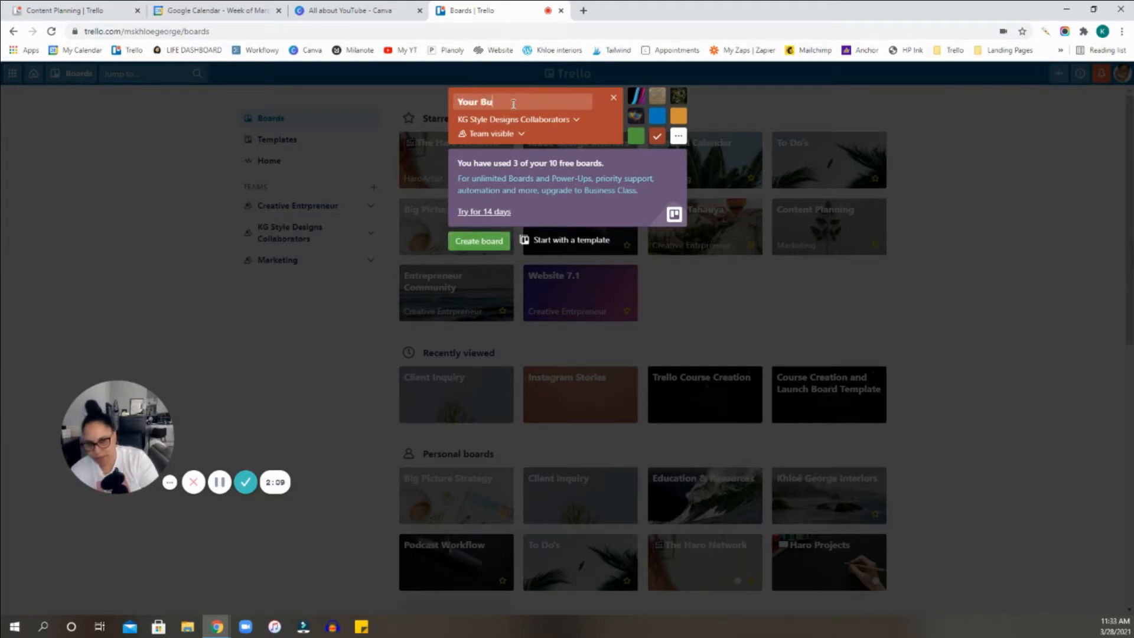
text(siness Org)
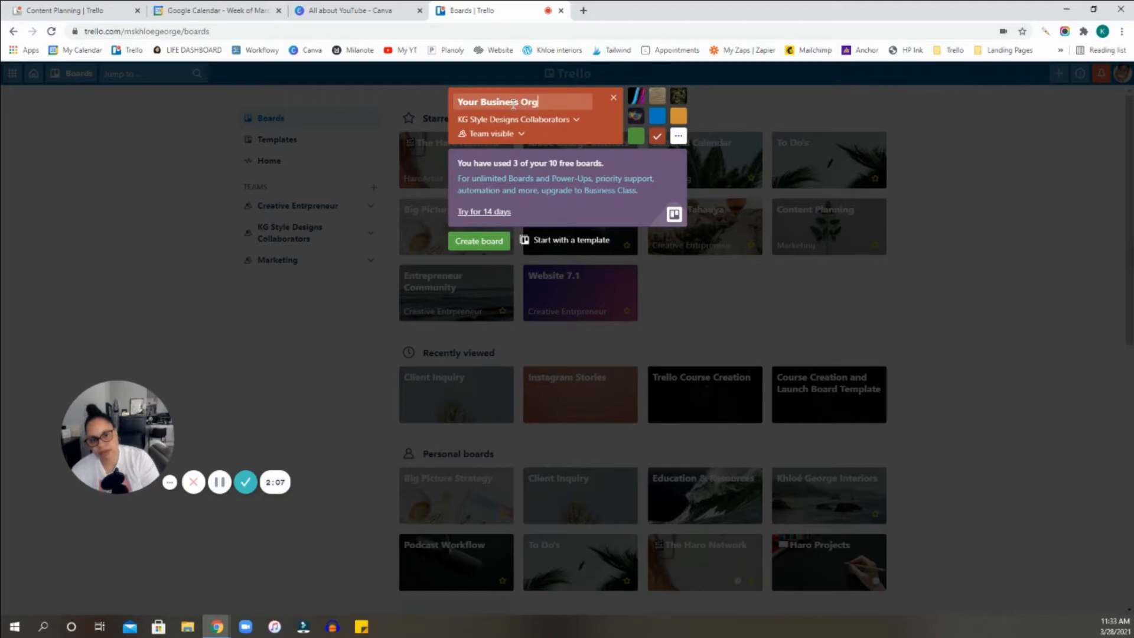
text(anized)
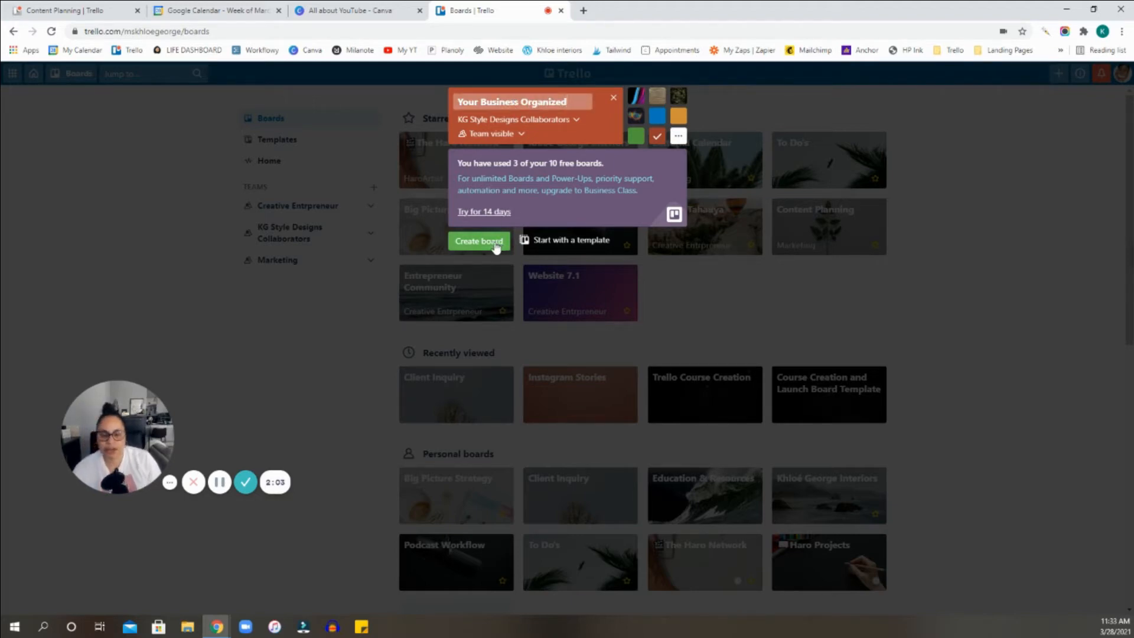
click(496, 243)
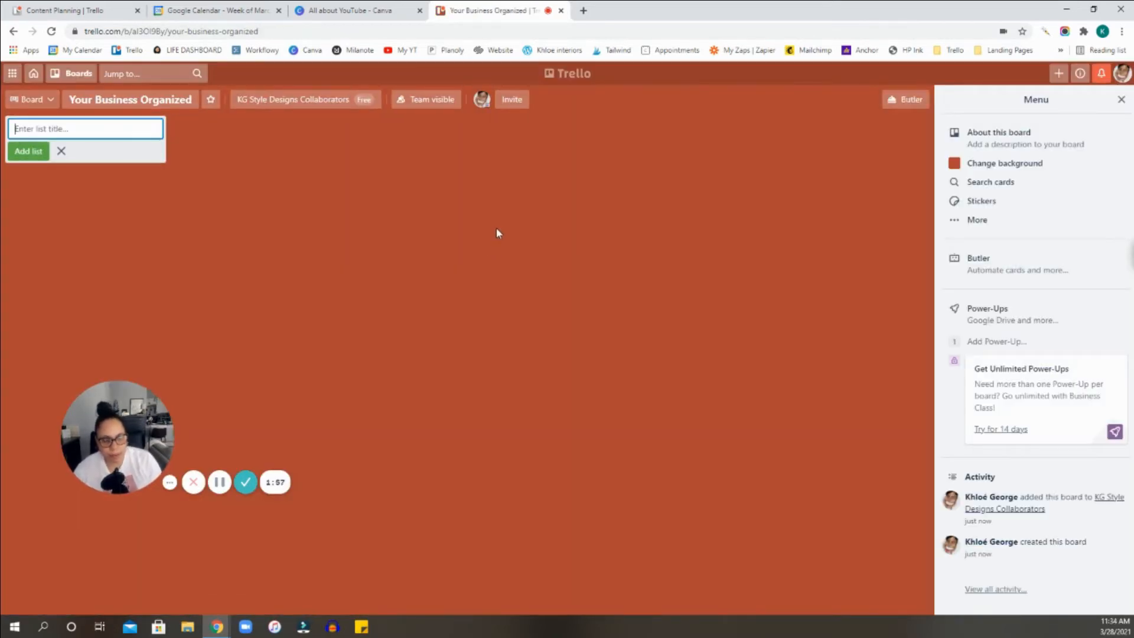
click(246, 482)
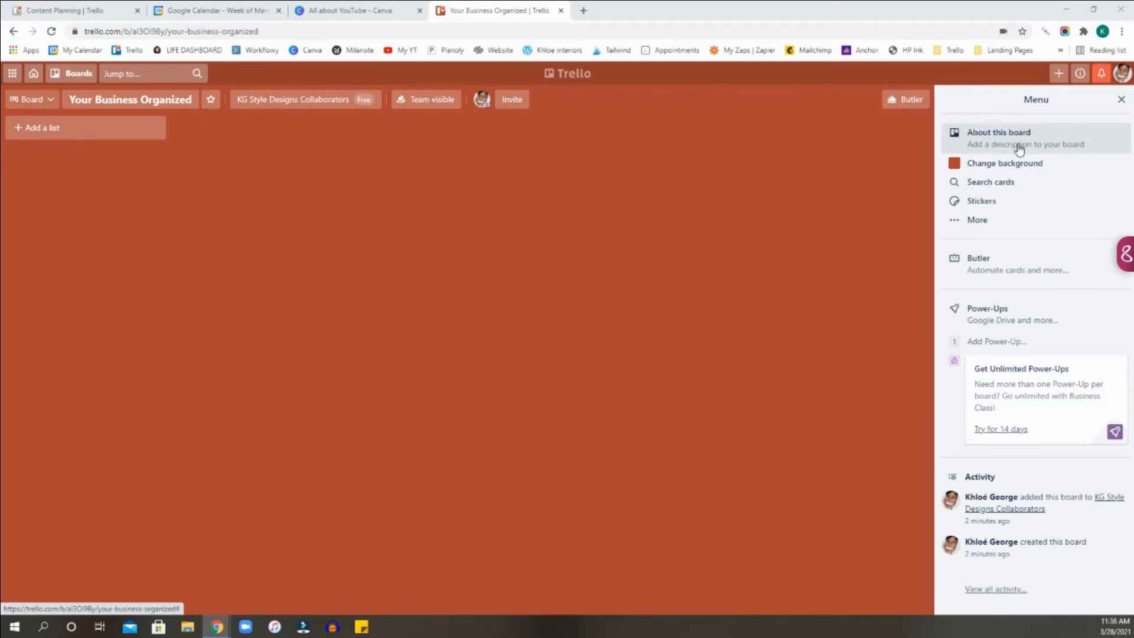
Change the Your Business Organized board's background to solid grey and close the board's side menu.
click(957, 167)
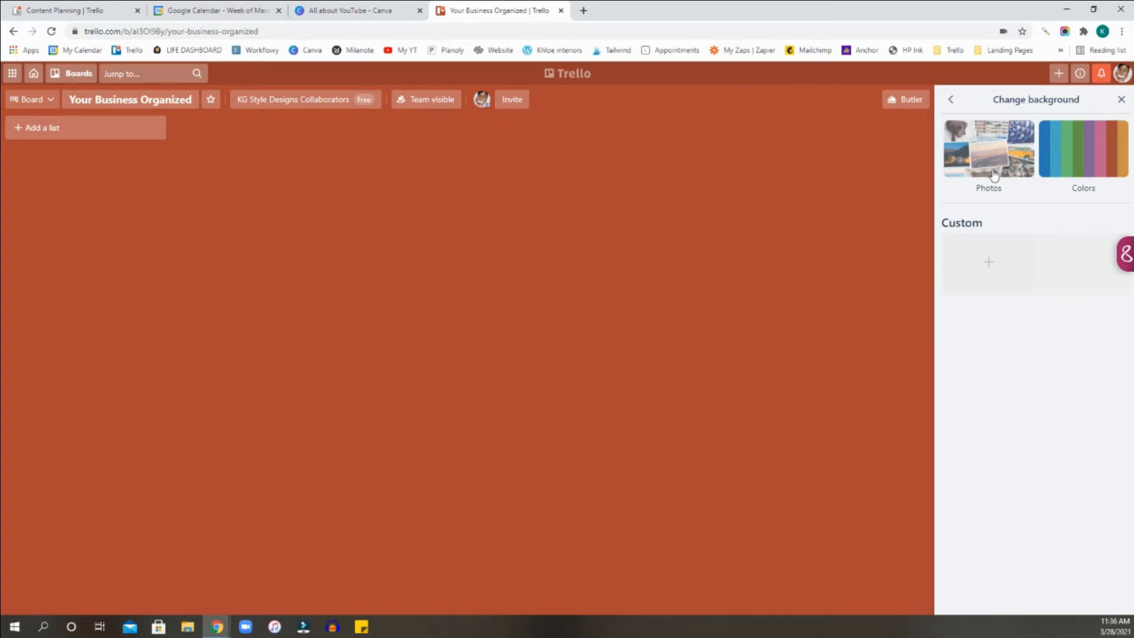
click(1096, 163)
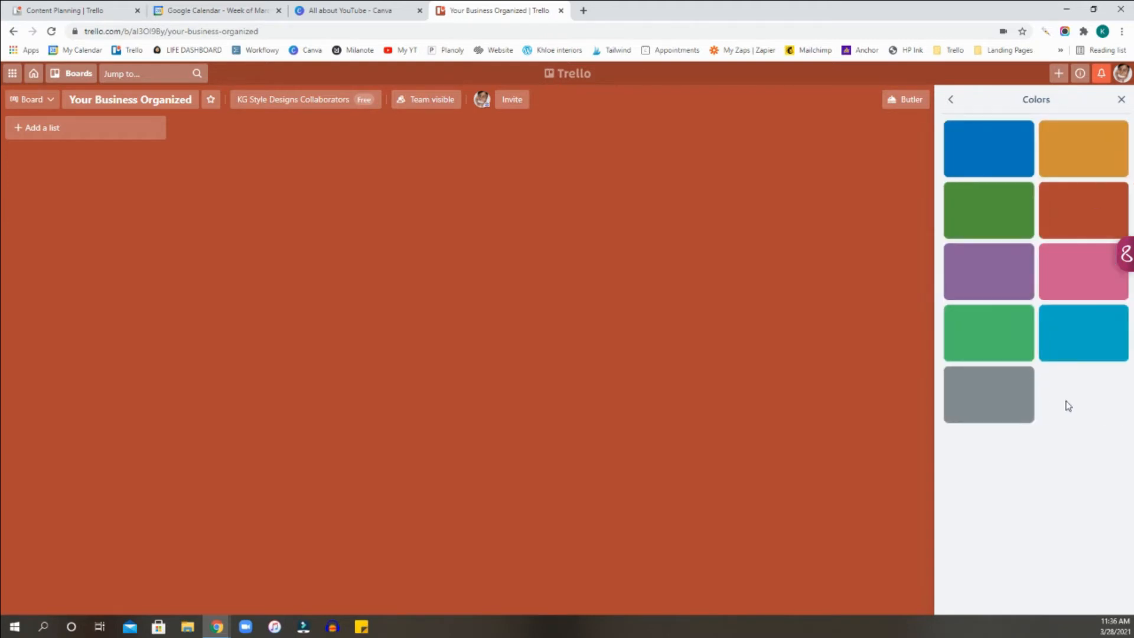
click(978, 400)
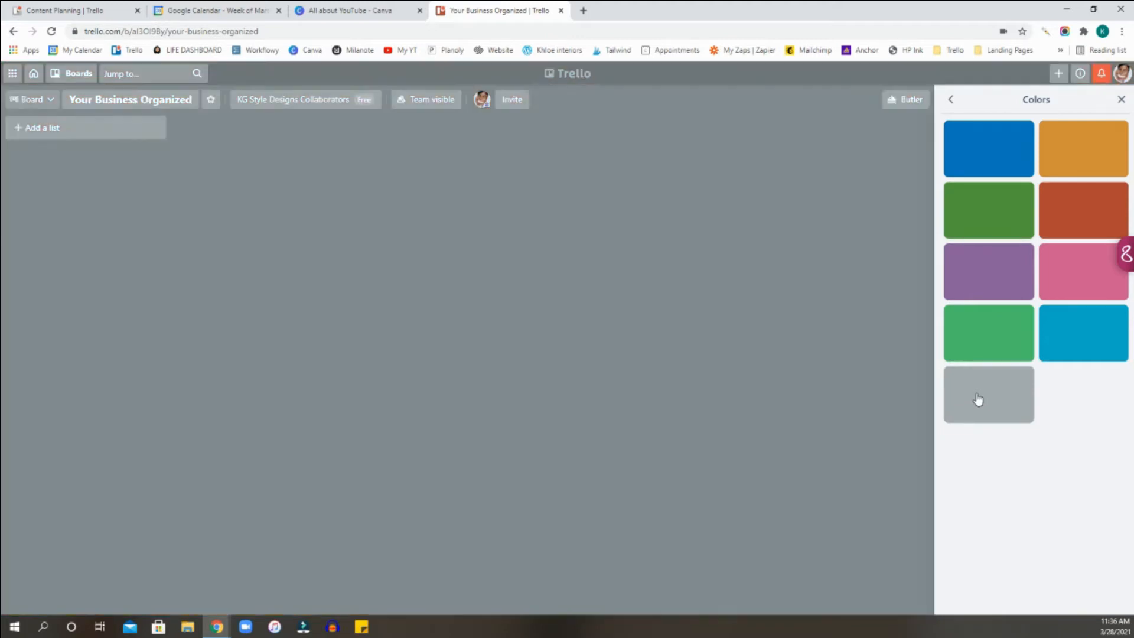
click(952, 102)
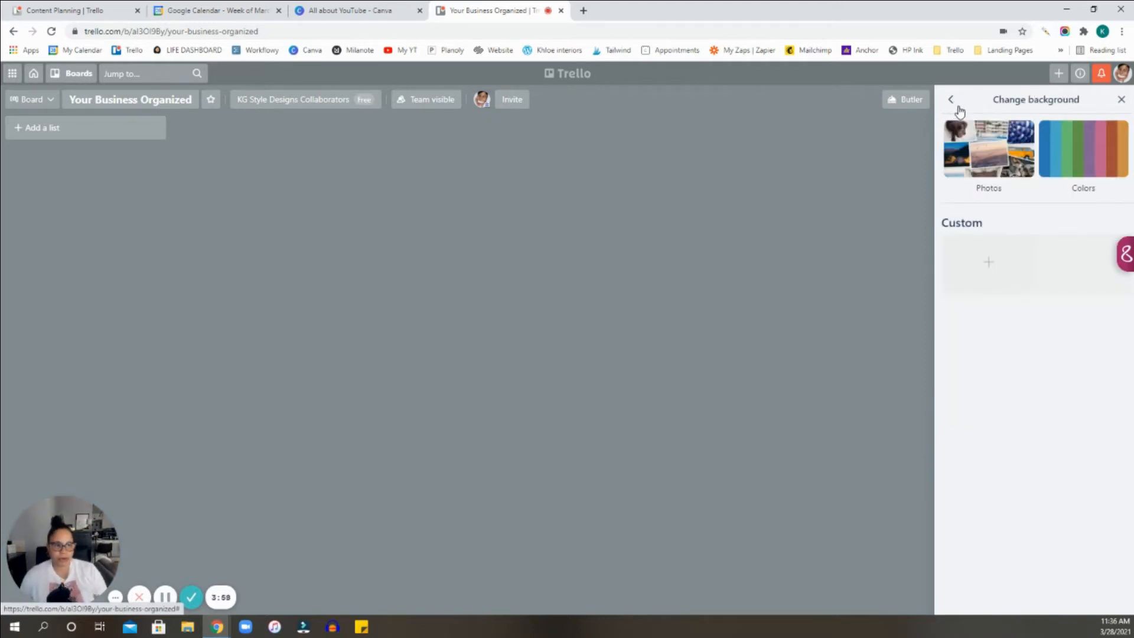
click(951, 101)
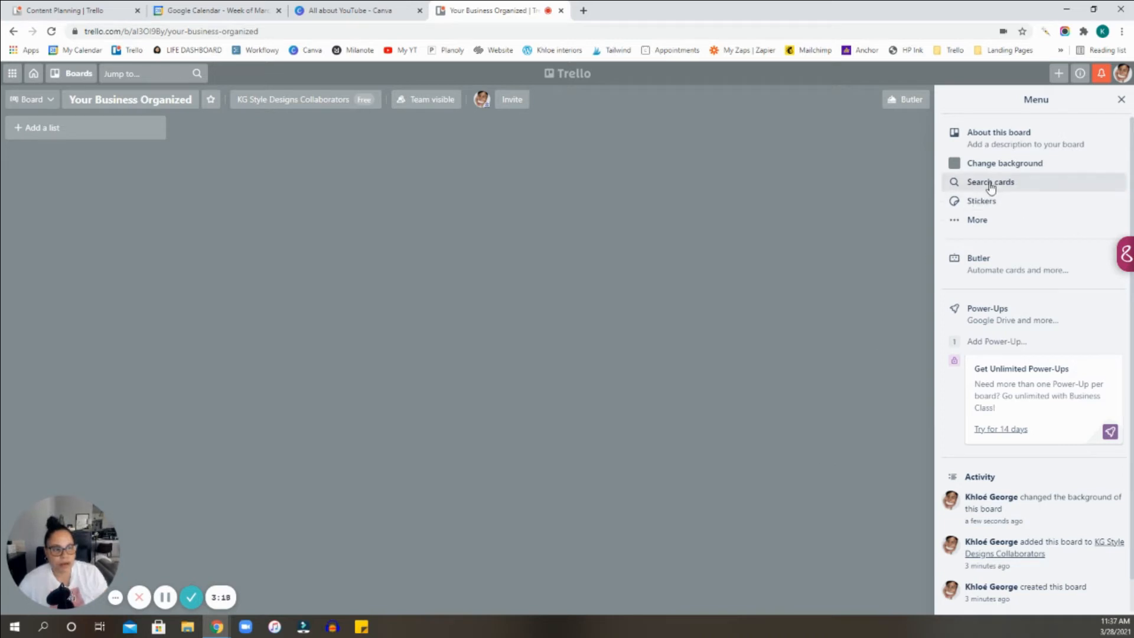
click(1121, 102)
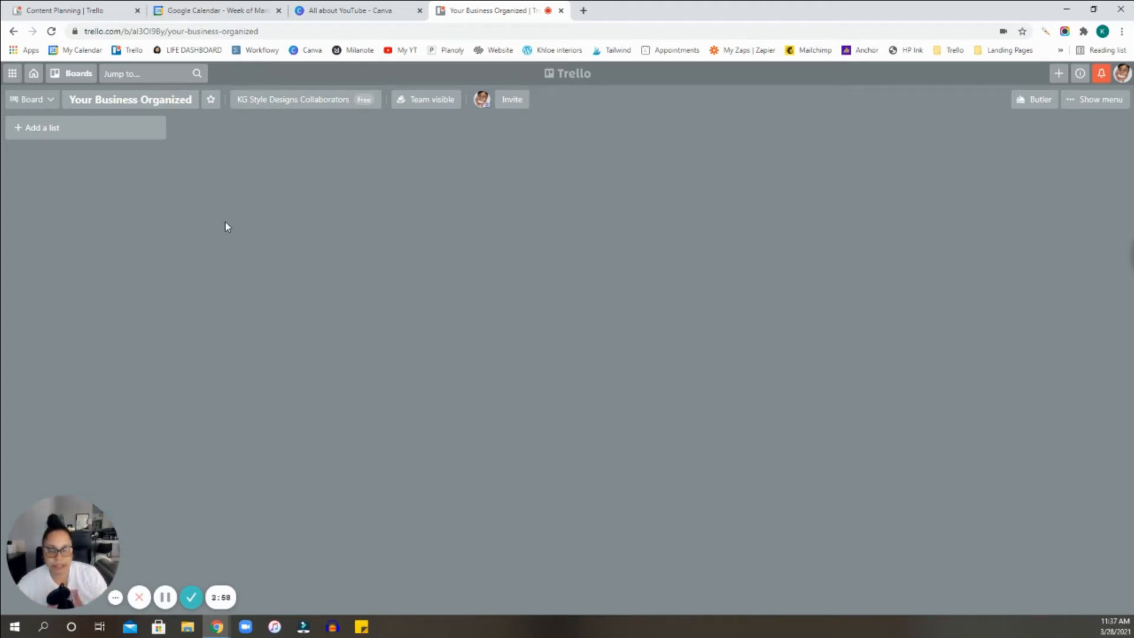
Open the title entry for a first list on the board.
click(60, 135)
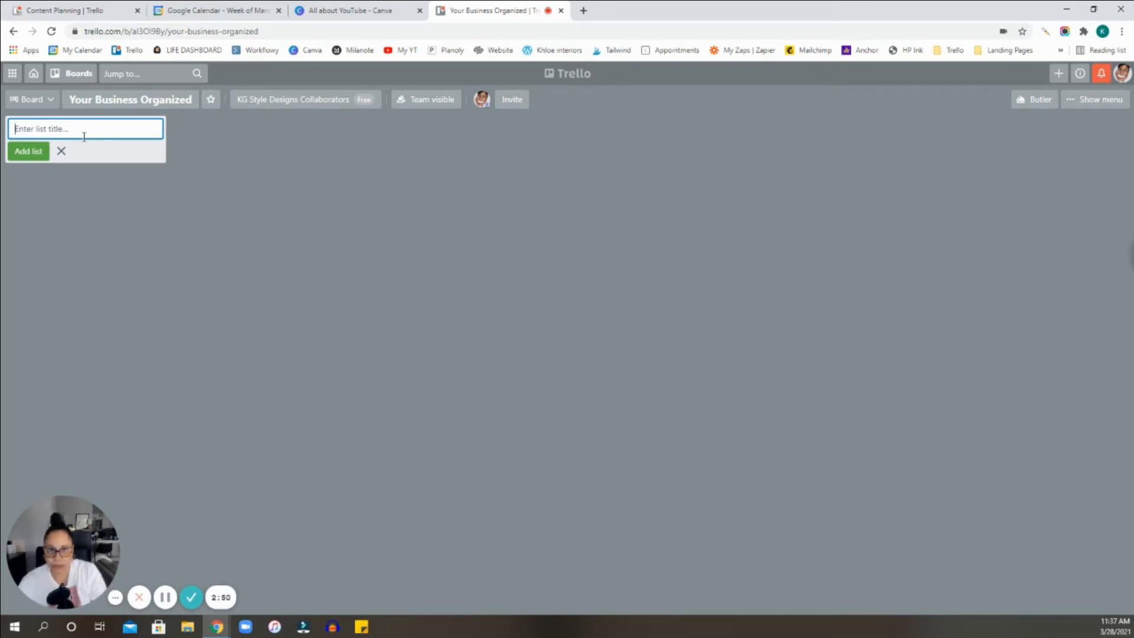
text(What)
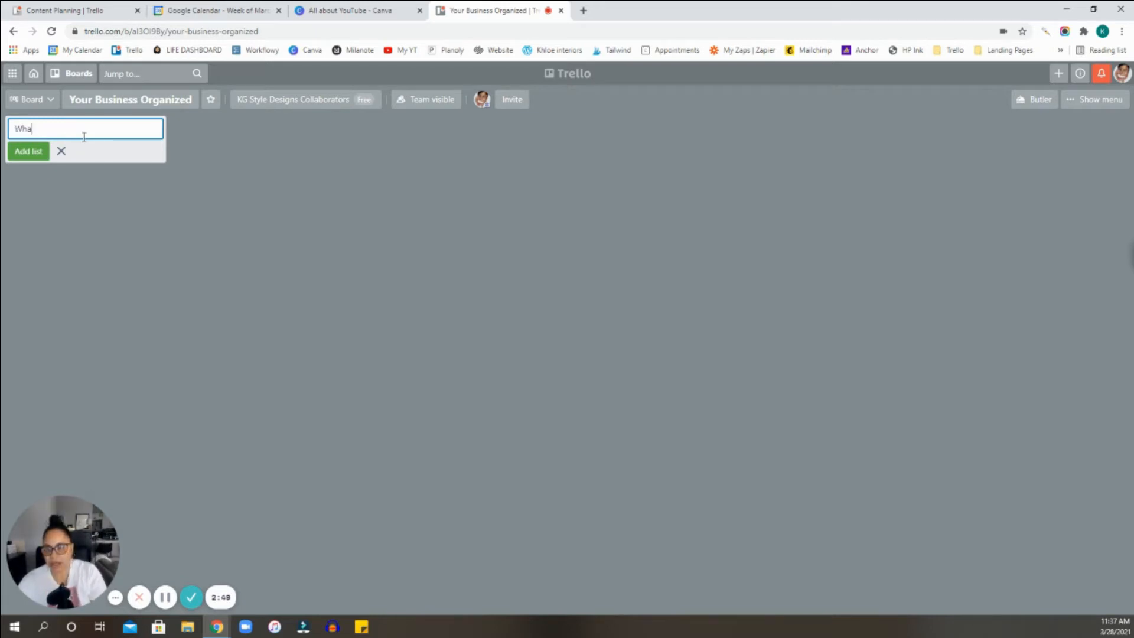
key(BackSpace)
key(BackSpace)
key(BackSpace)
key(BackSpace)
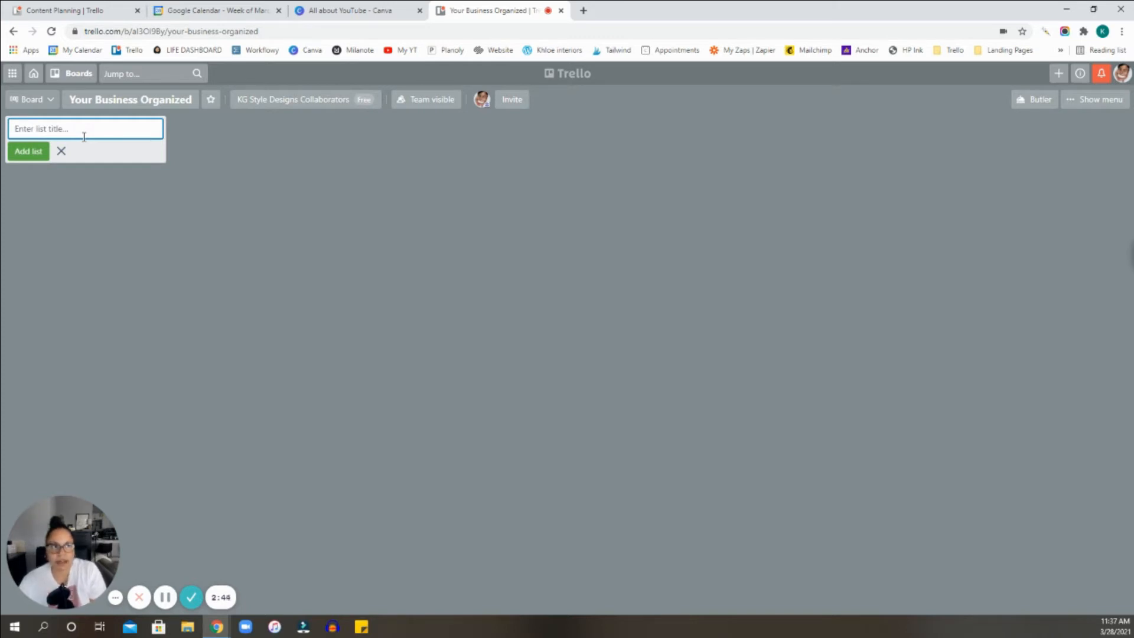
text(What i)
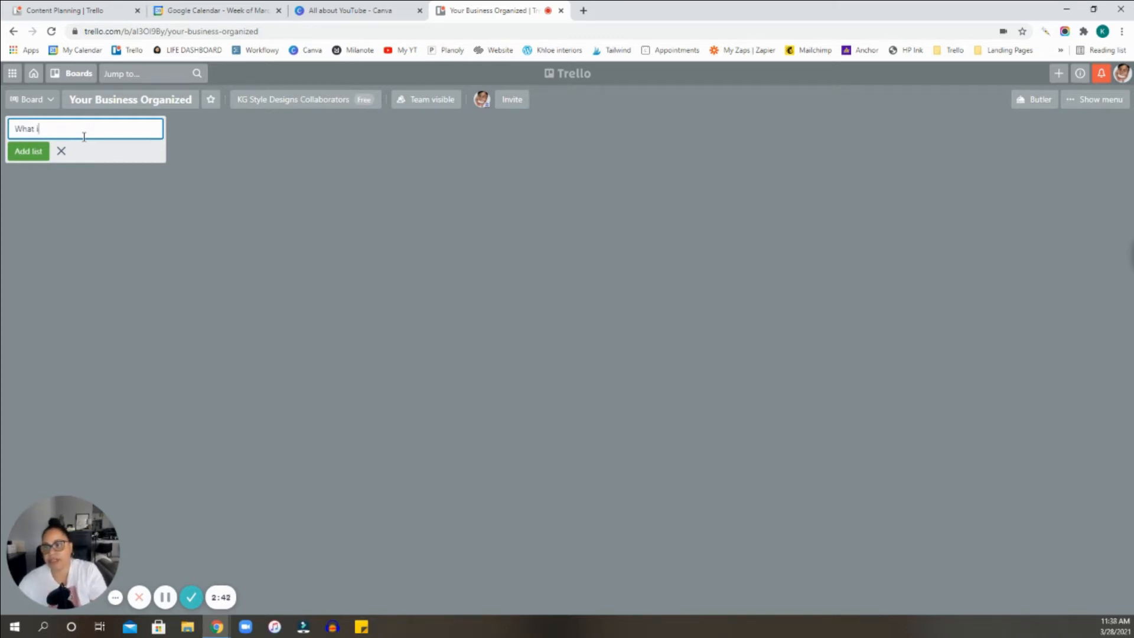
text(s uour)
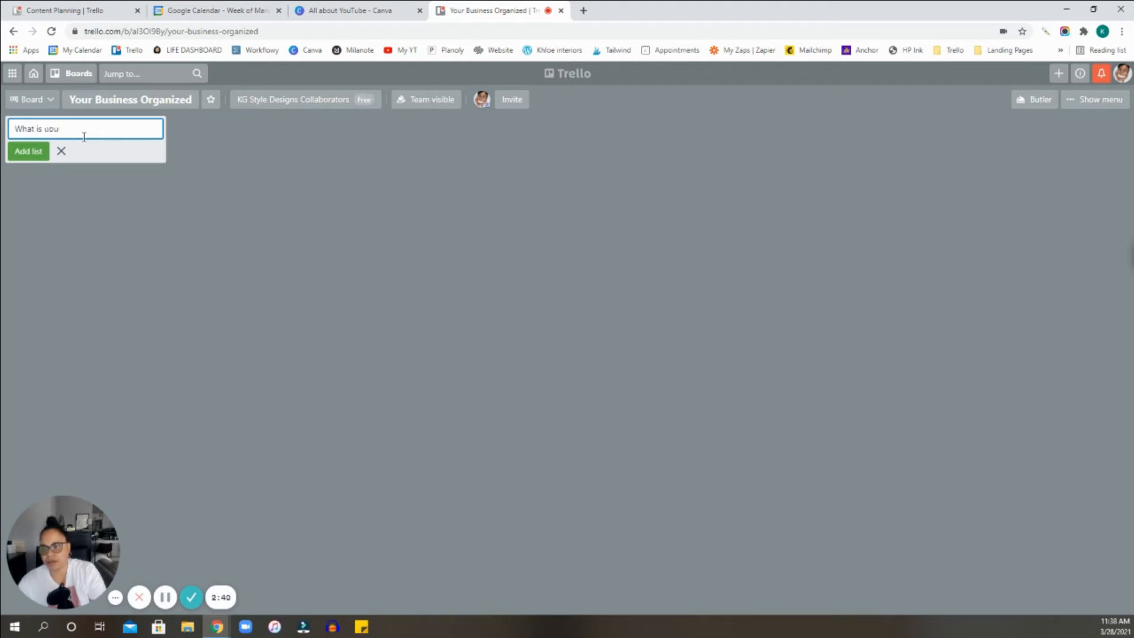
key(BackSpace)
key(BackSpace)
key(BackSpace)
key(BackSpace)
key(BackSpace)
key(BackSpace)
key(BackSpace)
key(BackSpace)
key(BackSpace)
key(BackSpace)
key(BackSpace)
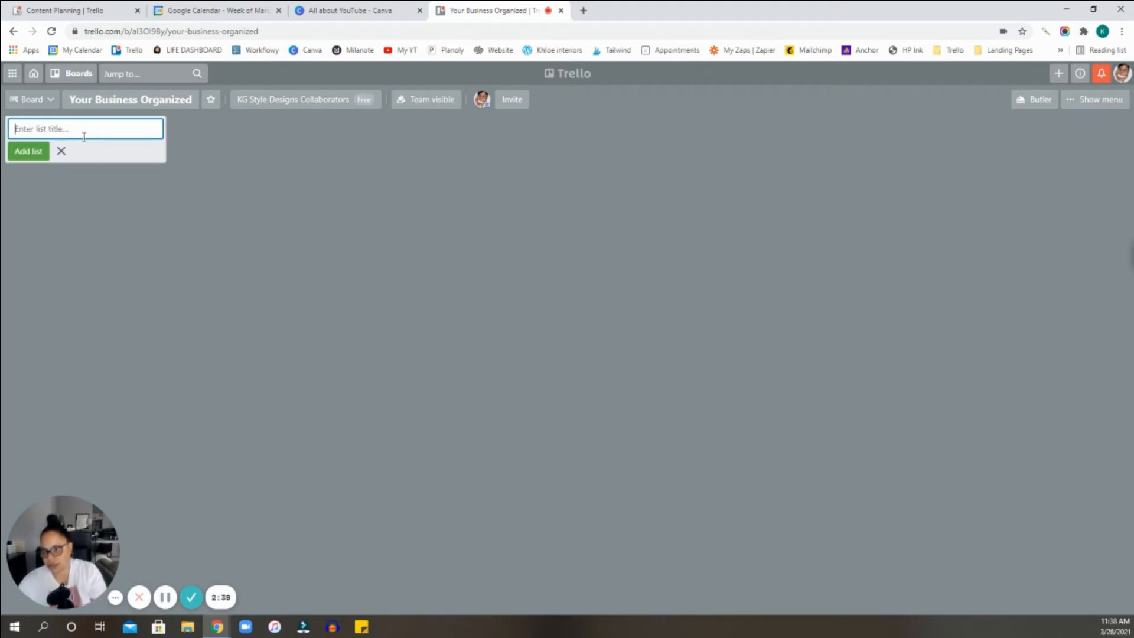
Name the board's first list "Business Information" and add it.
text(Busines)
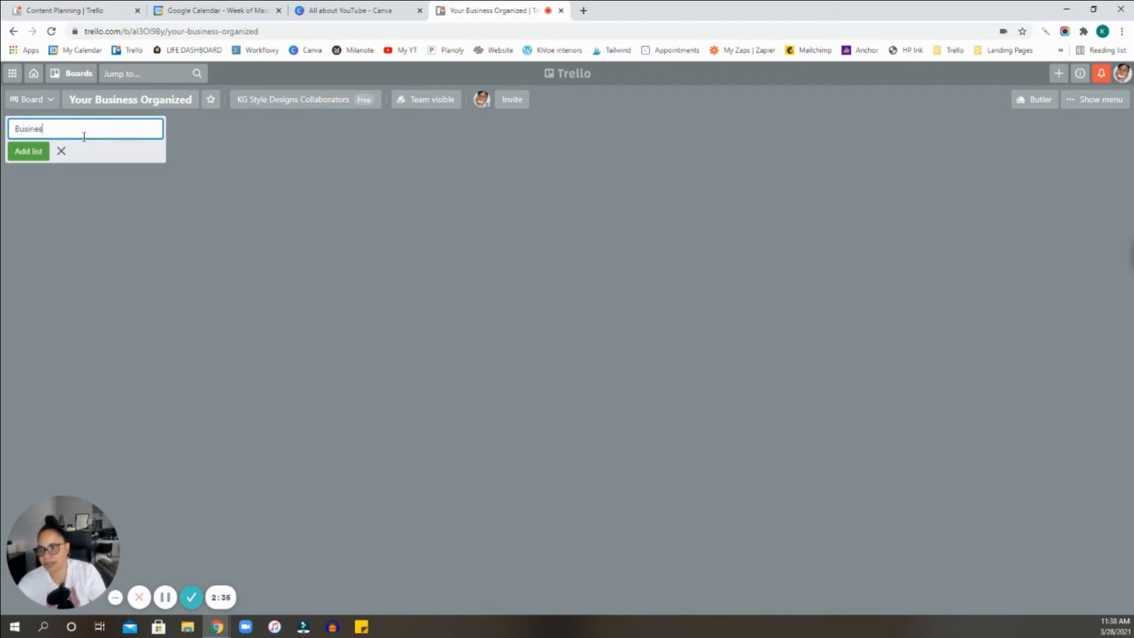
text(s Information)
key(Return)
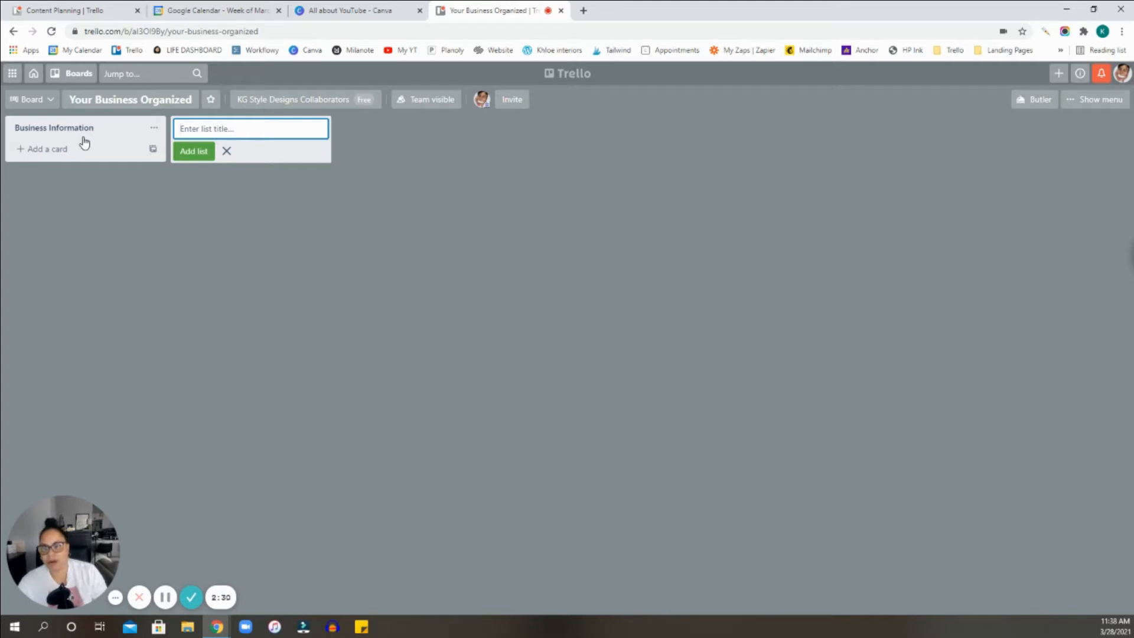
Add a second list titled "Business Passwords" beside the Business Information list.
text(Bs)
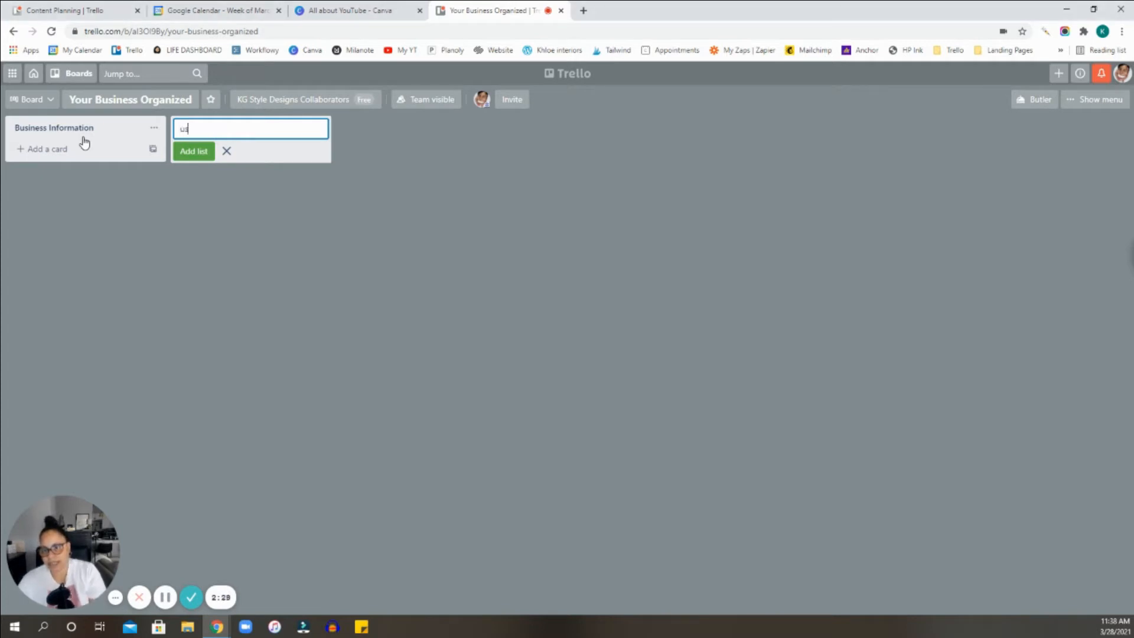
key(BackSpace)
text(u)
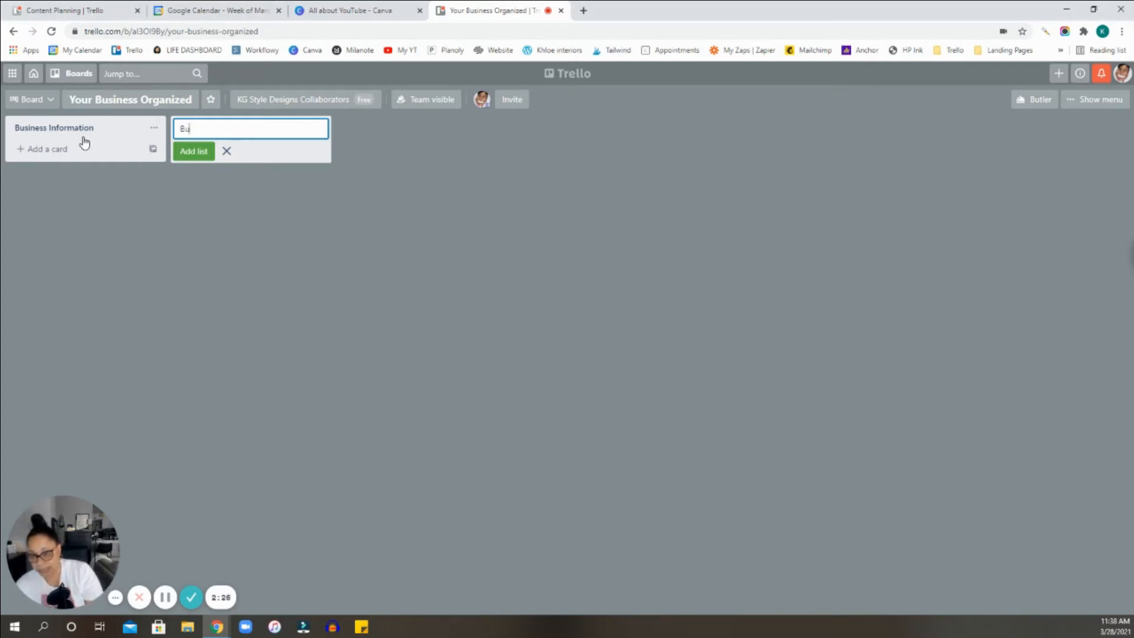
text(sinessProce)
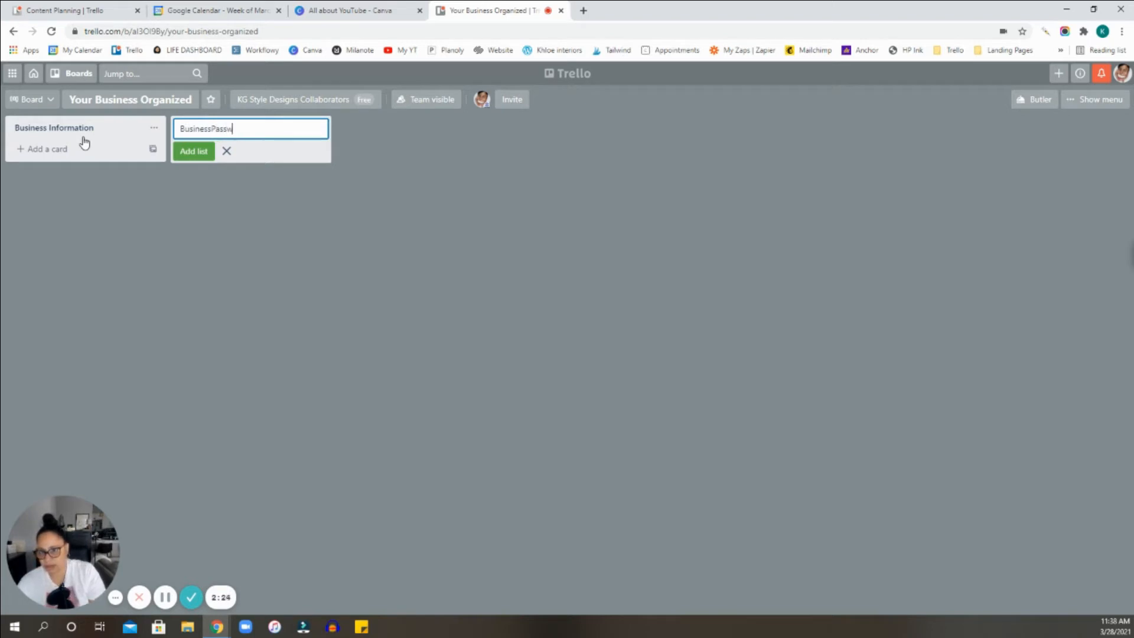
key(BackSpace)
key(BackSpace)
key(BackSpace)
key(BackSpace)
key(BackSpace)
key(BackSpace)
text(Passwords)
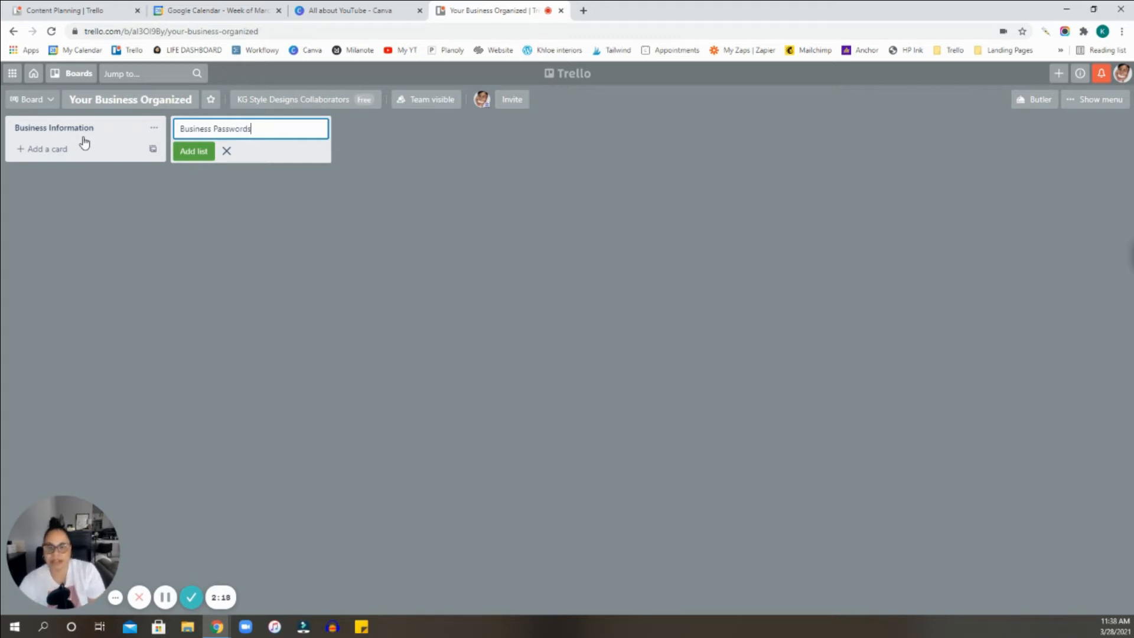
key(Return)
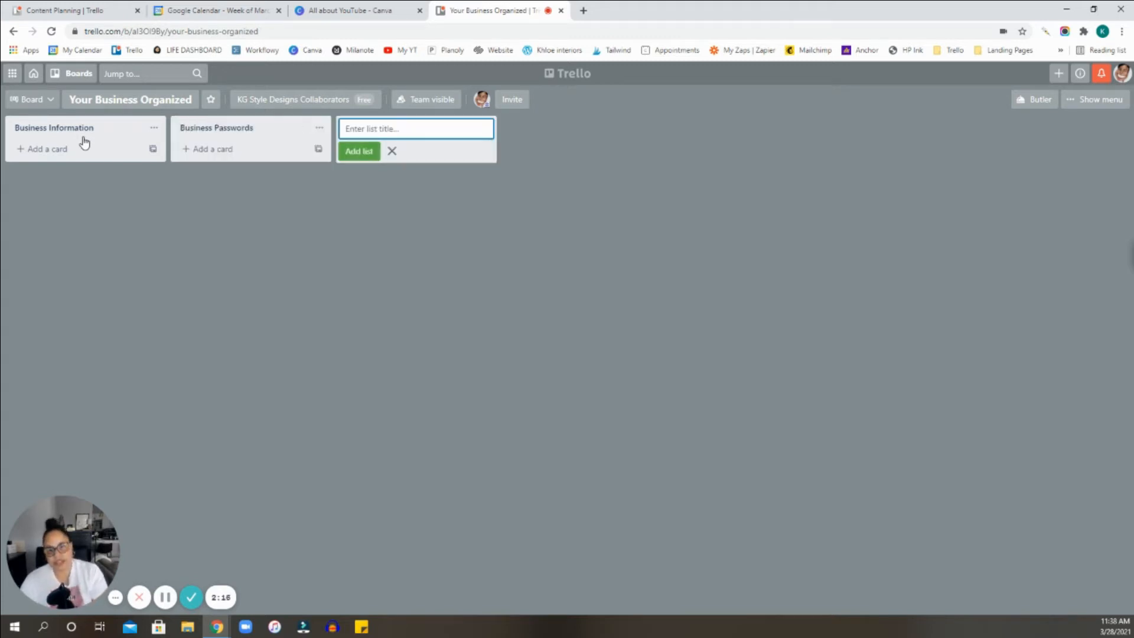
Add a third list titled "Business Graphics" beside the Business Passwords list and close the list title entry.
text(Business G)
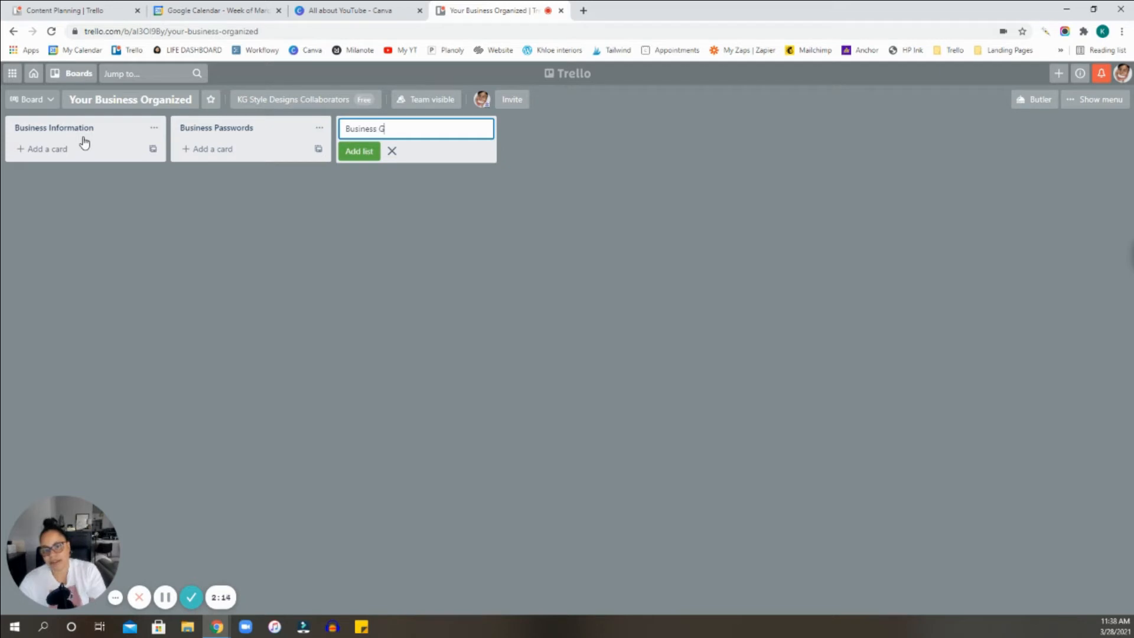
text(rap)
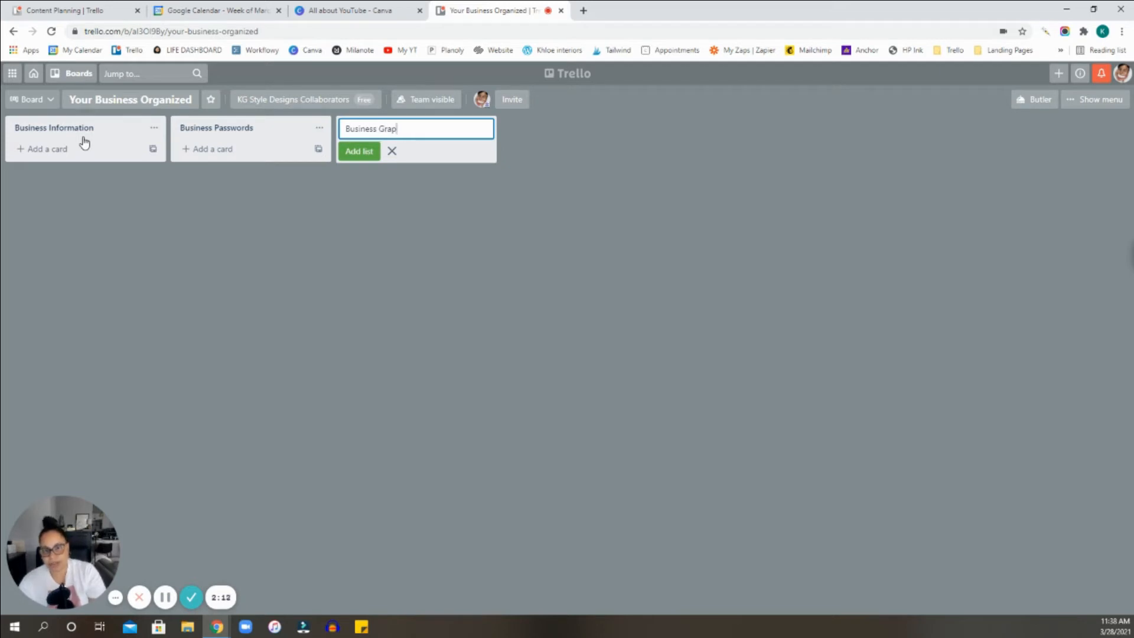
text(hics)
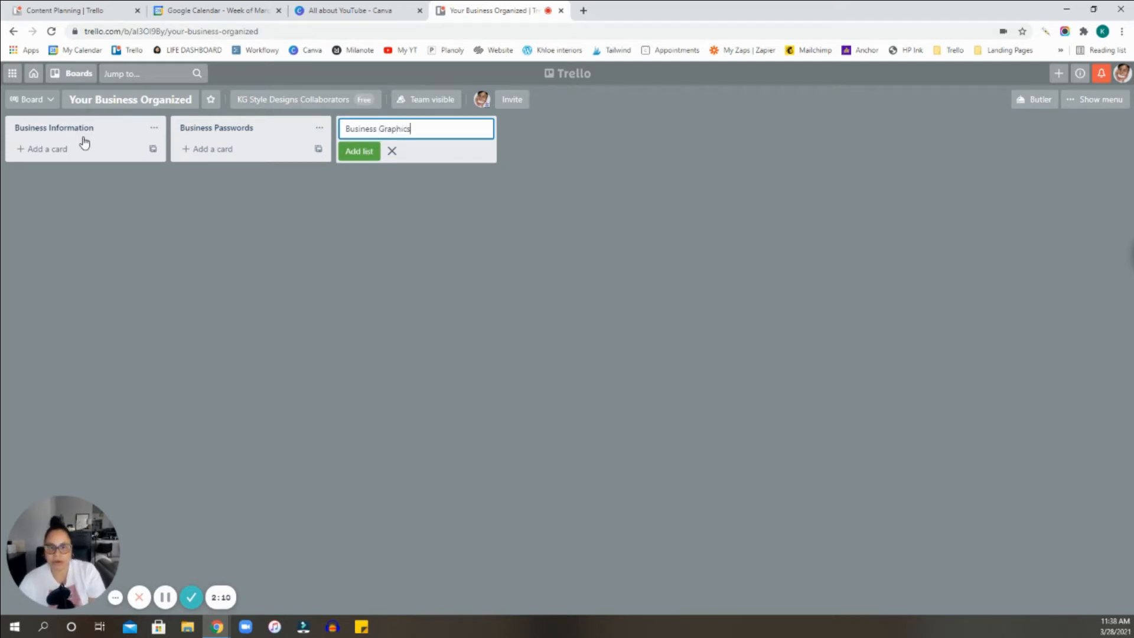
key(Return)
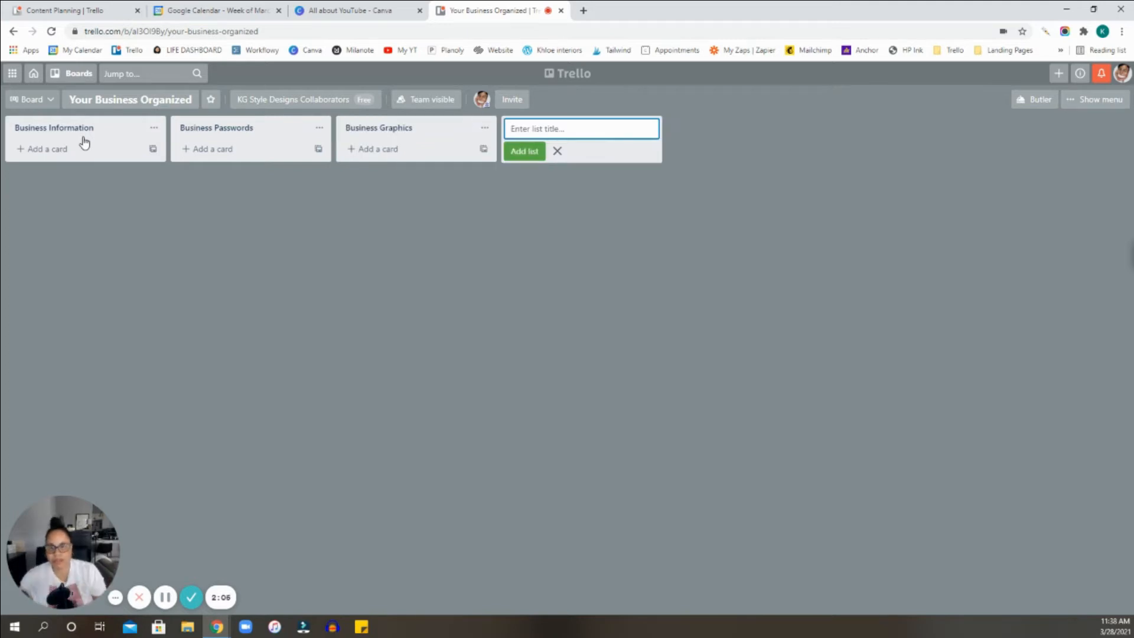
click(183, 258)
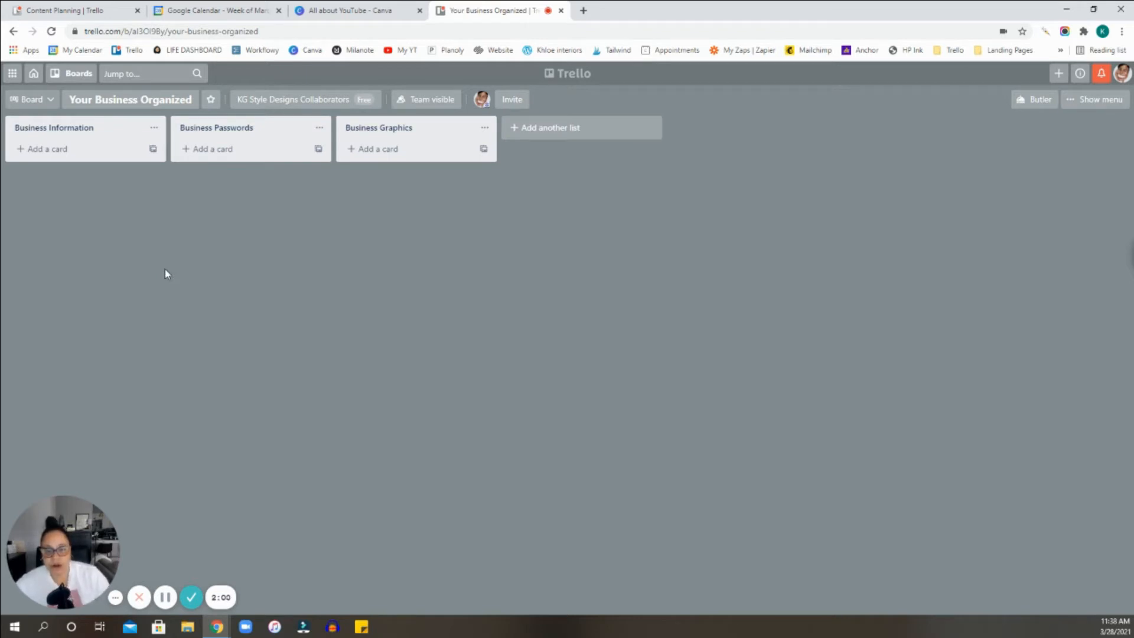
Add a card titled "Website" to the Business Information list.
click(68, 154)
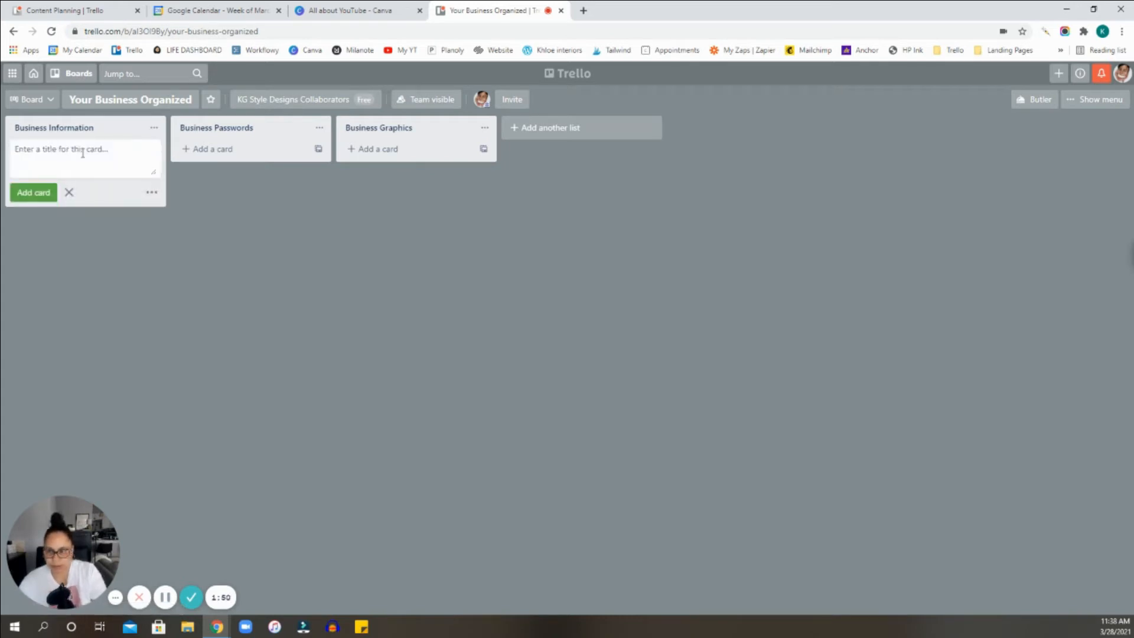
text(Website)
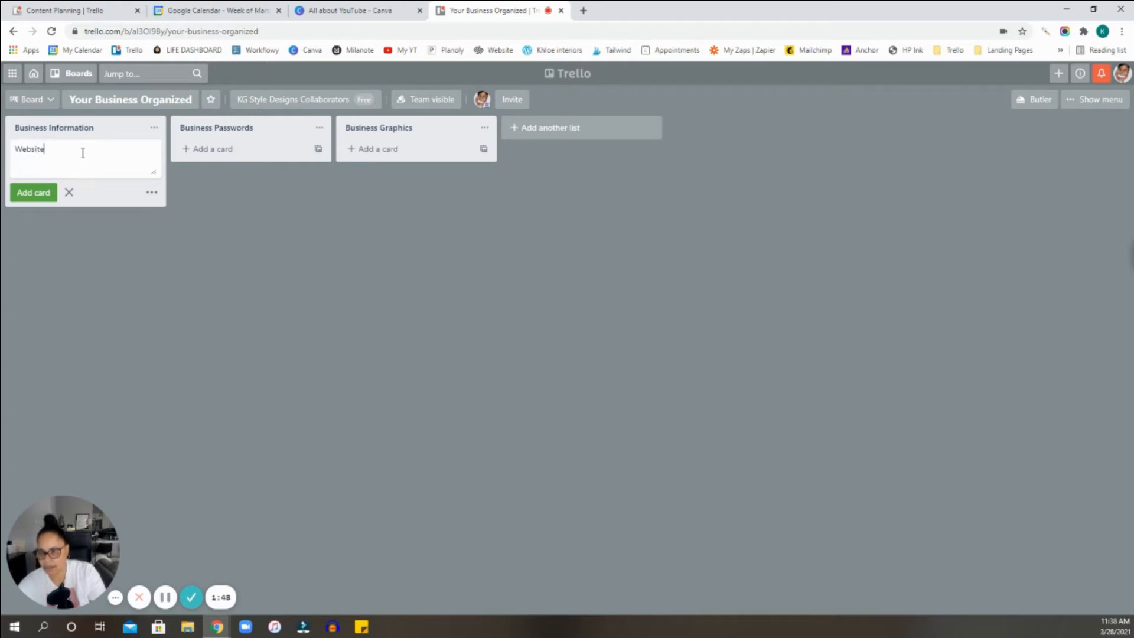
key(Return)
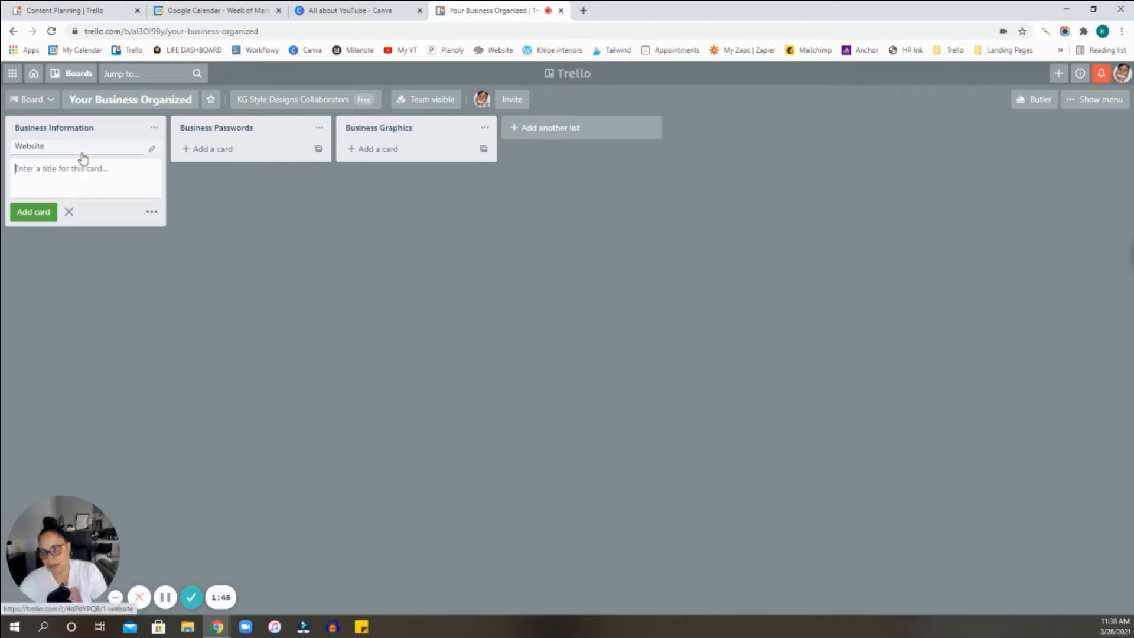
Add a card titled "Instagram" below the Website card in the Business Information list.
text(Only)
key(BackSpace)
key(BackSpace)
key(BackSpace)
key(BackSpace)
text(O)
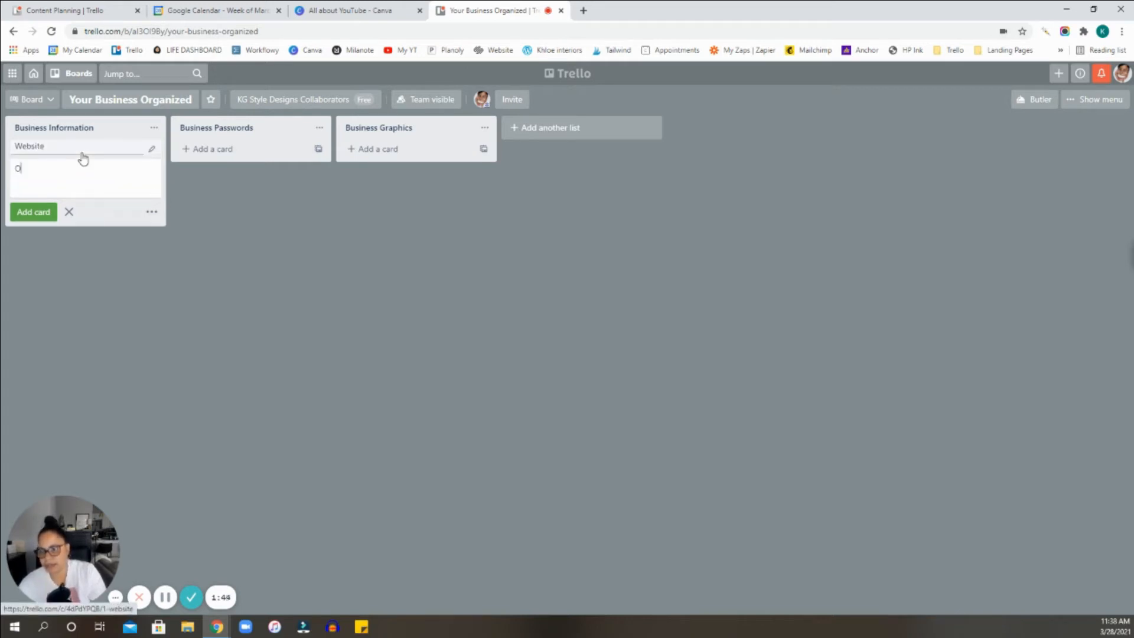
key(BackSpace)
text(Instagram)
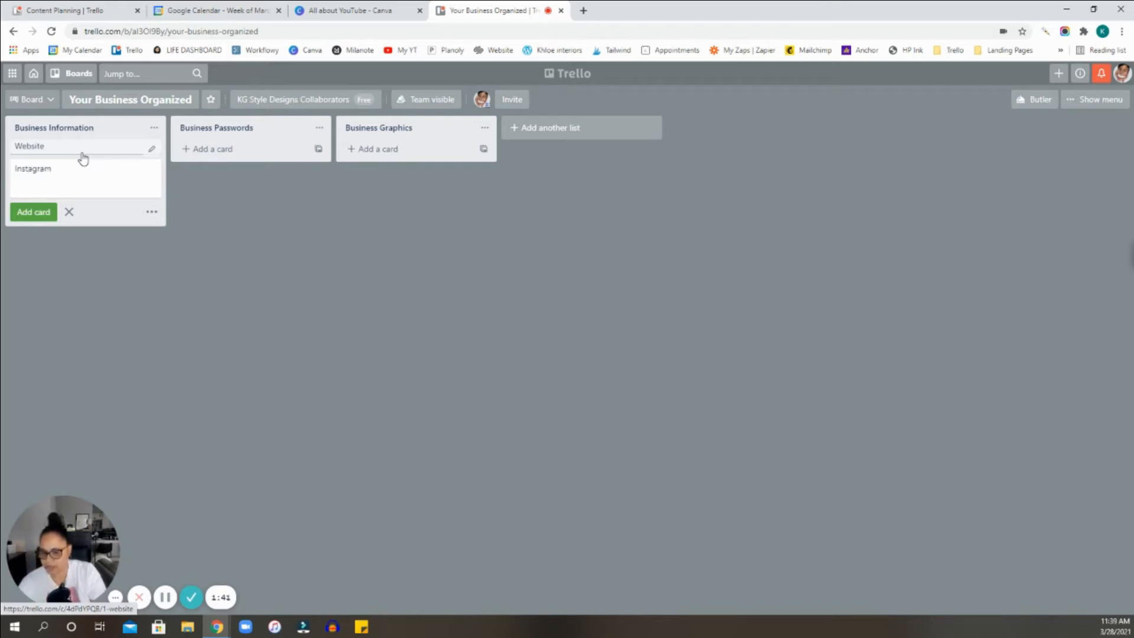
key(Return)
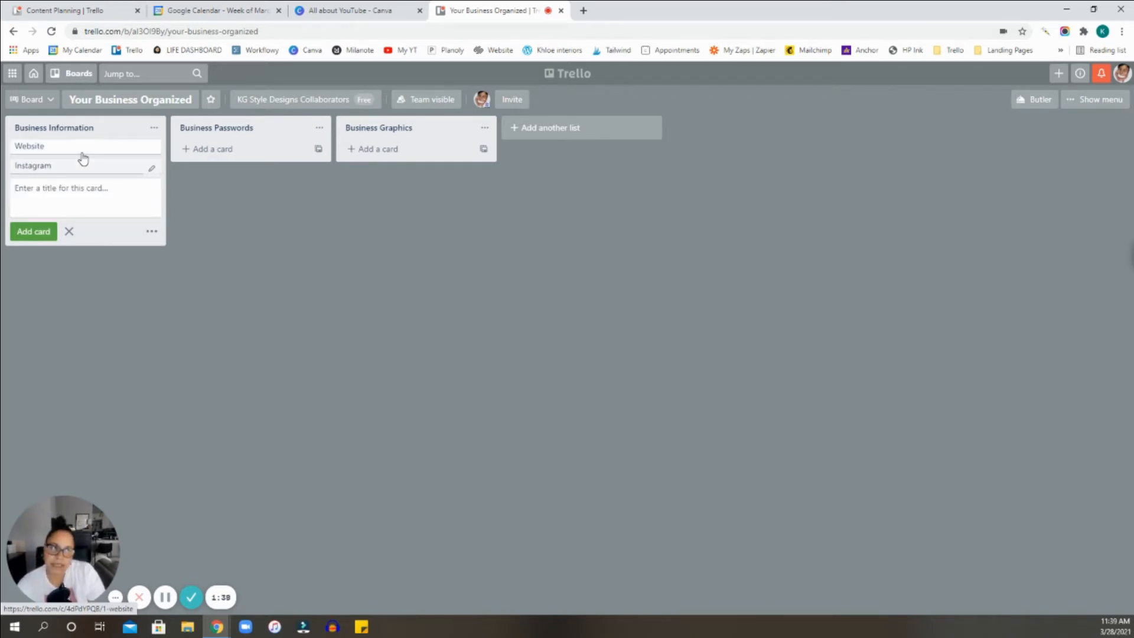
Add a card titled "Courses" below the Instagram card in the Business Information list.
text(Cours)
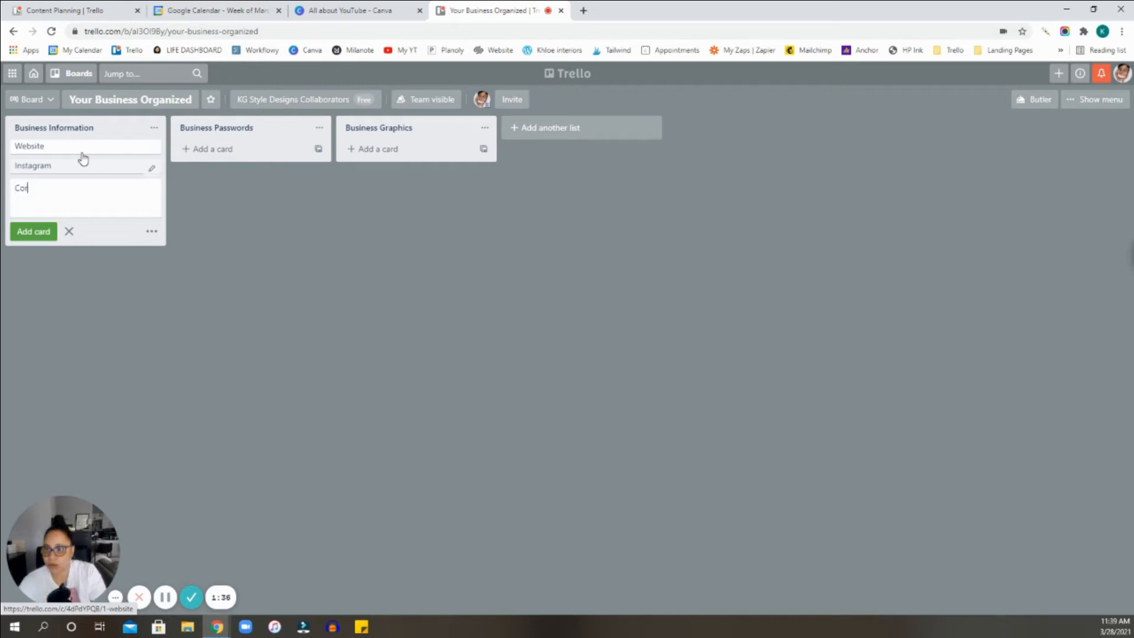
text(es)
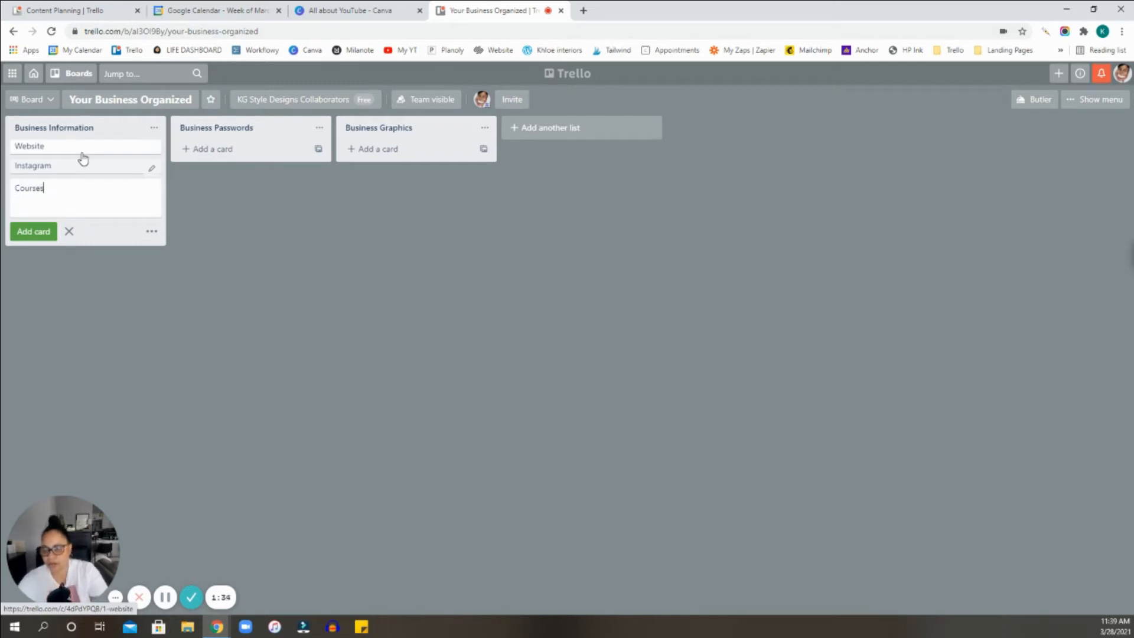
key(Return)
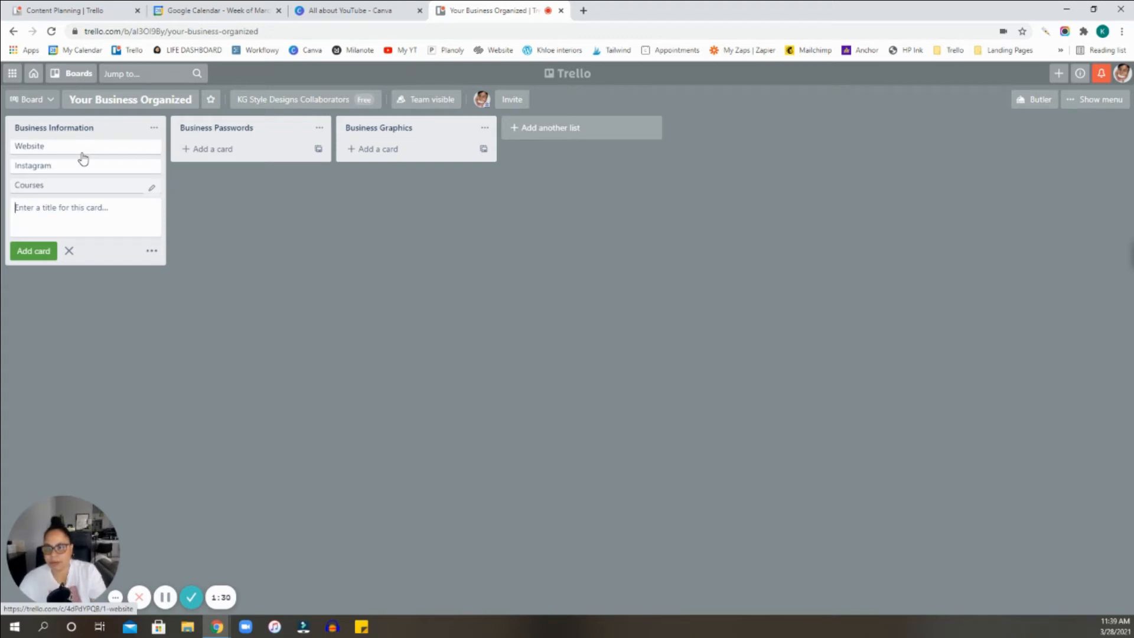
Open the Website card, load the business's own website in a new browser tab and copy its address.
click(92, 147)
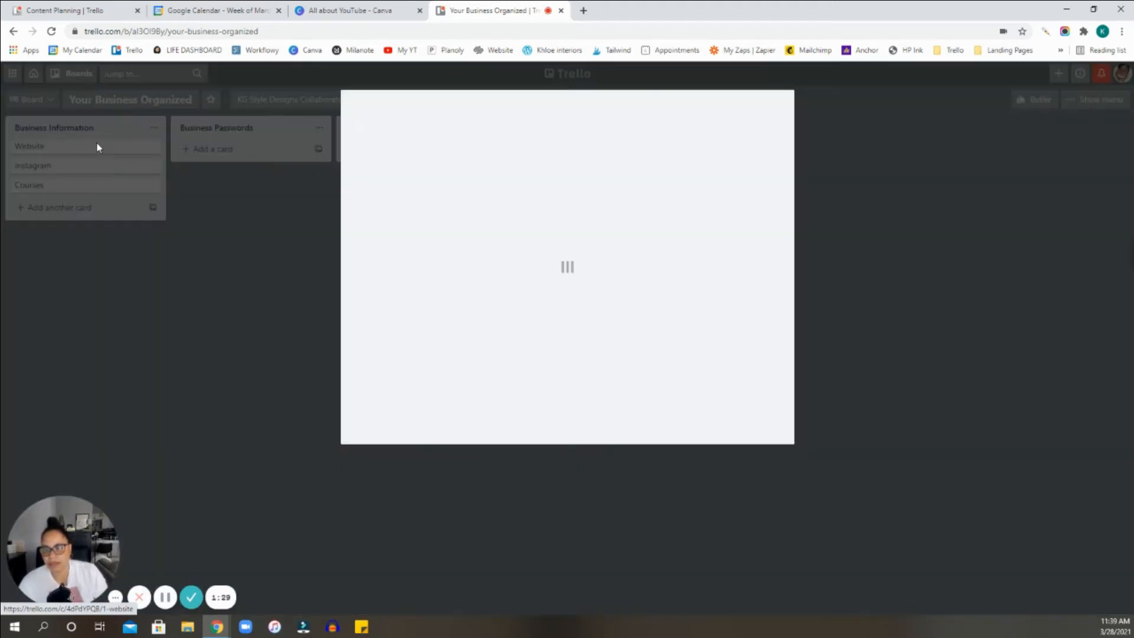
click(583, 10)
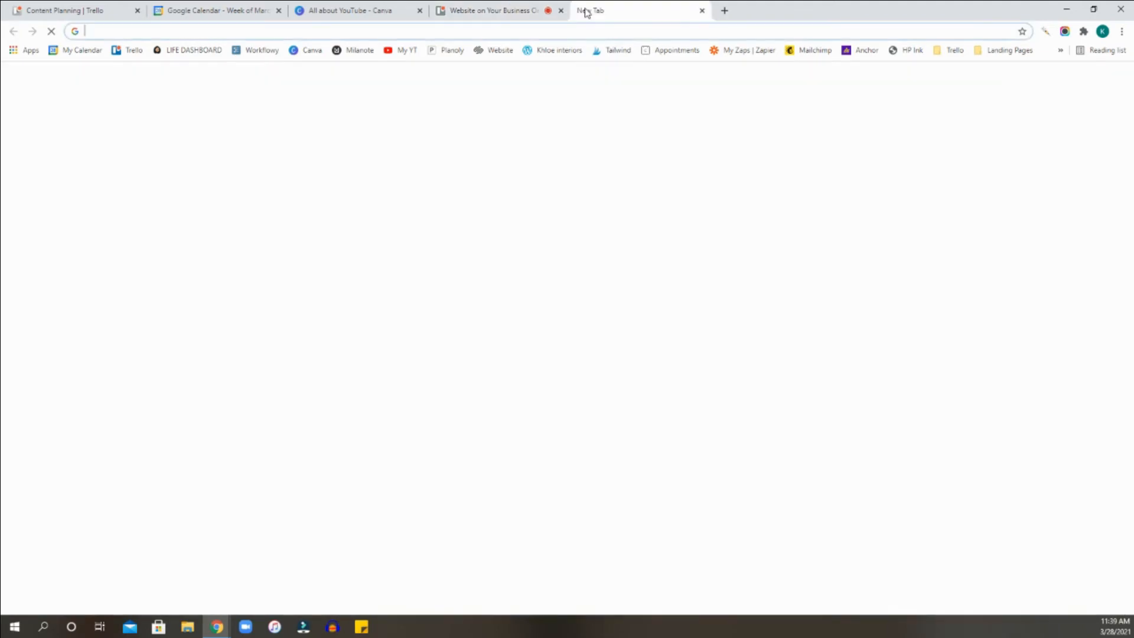
text(kgh)
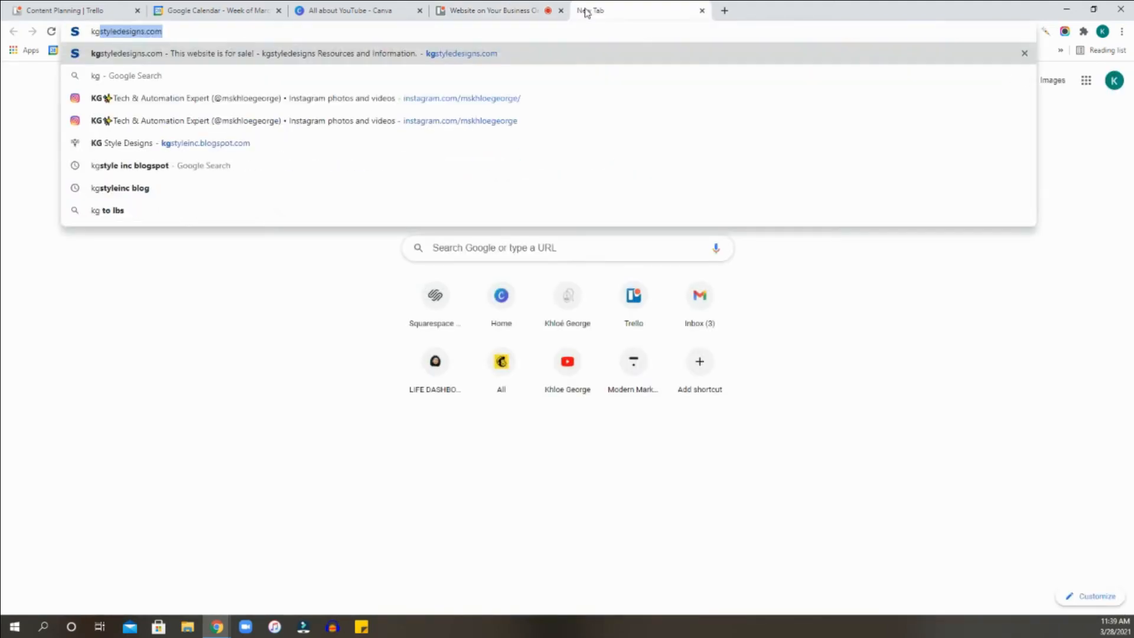
key(BackSpace)
key(BackSpace)
text(hloe)
key(Return)
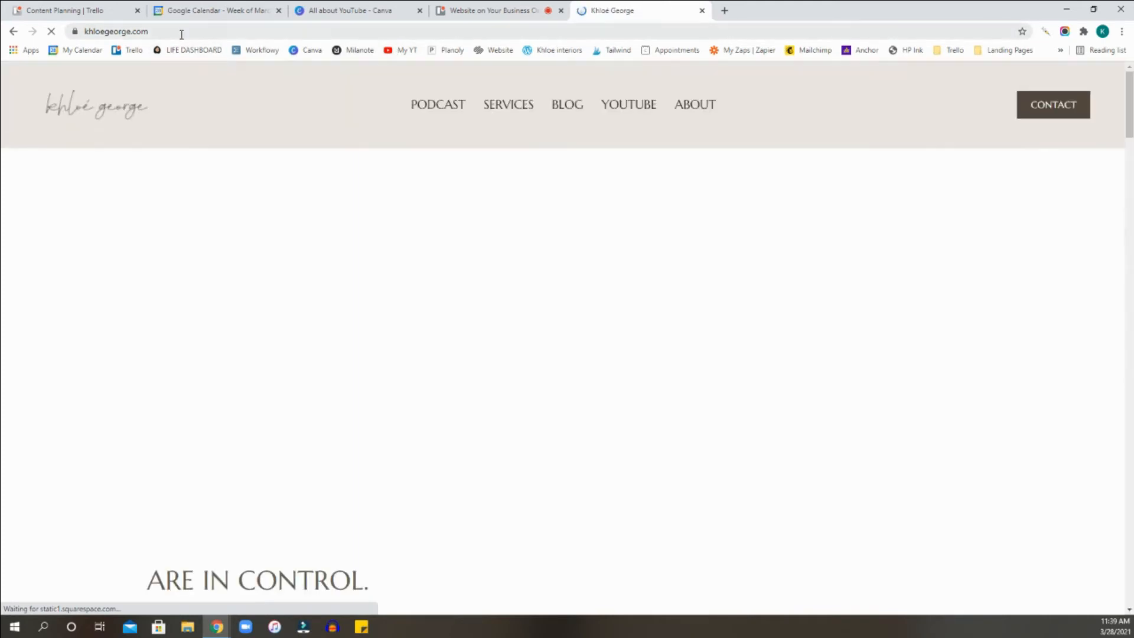
click(181, 33)
key(ctrl+c)
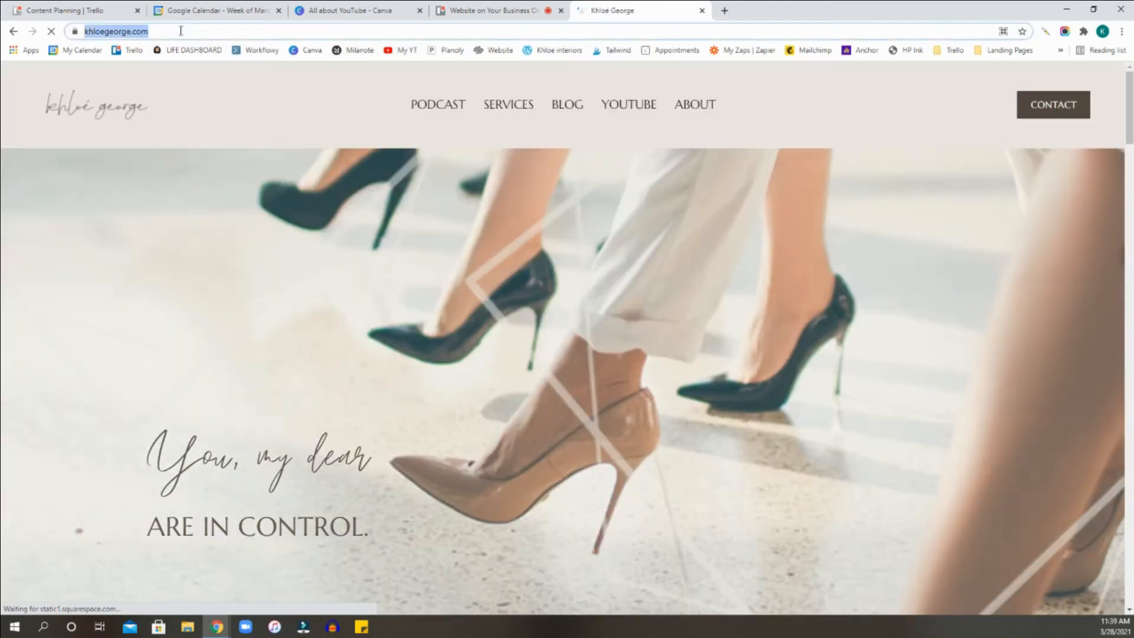
Return to the Trello Website card and attach the copied website address as a link.
click(488, 7)
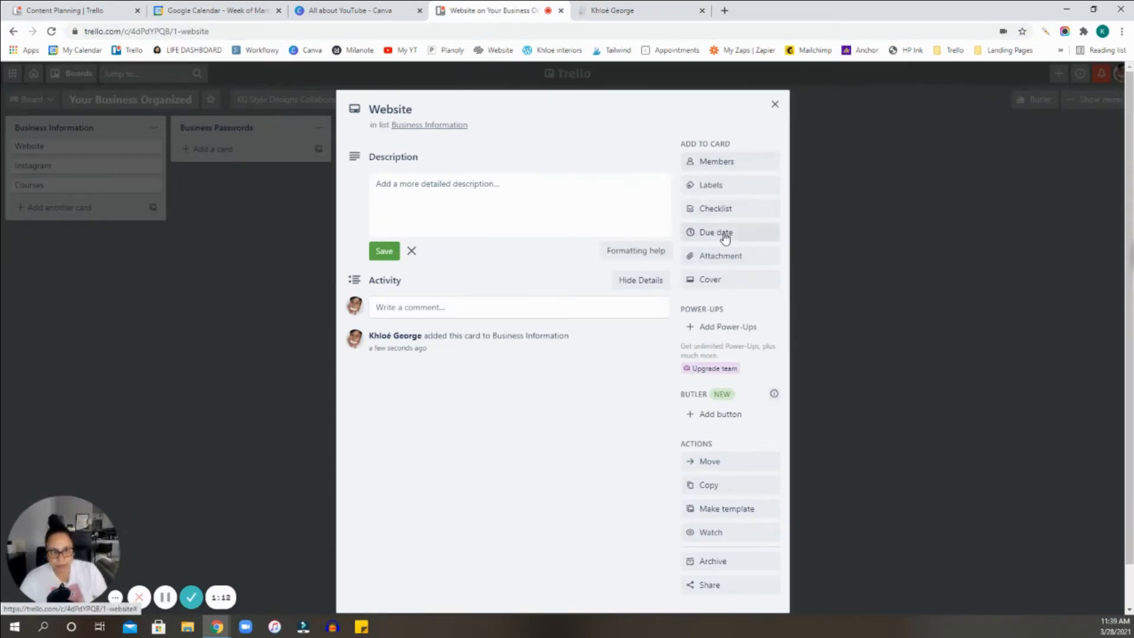
click(729, 260)
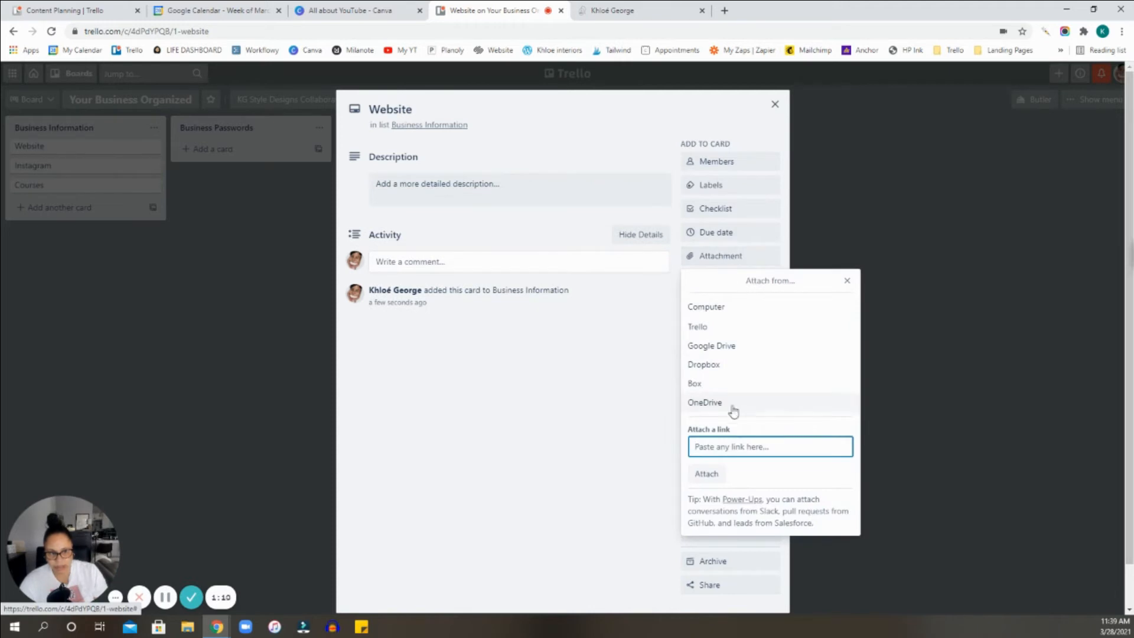
key(ctrl+v)
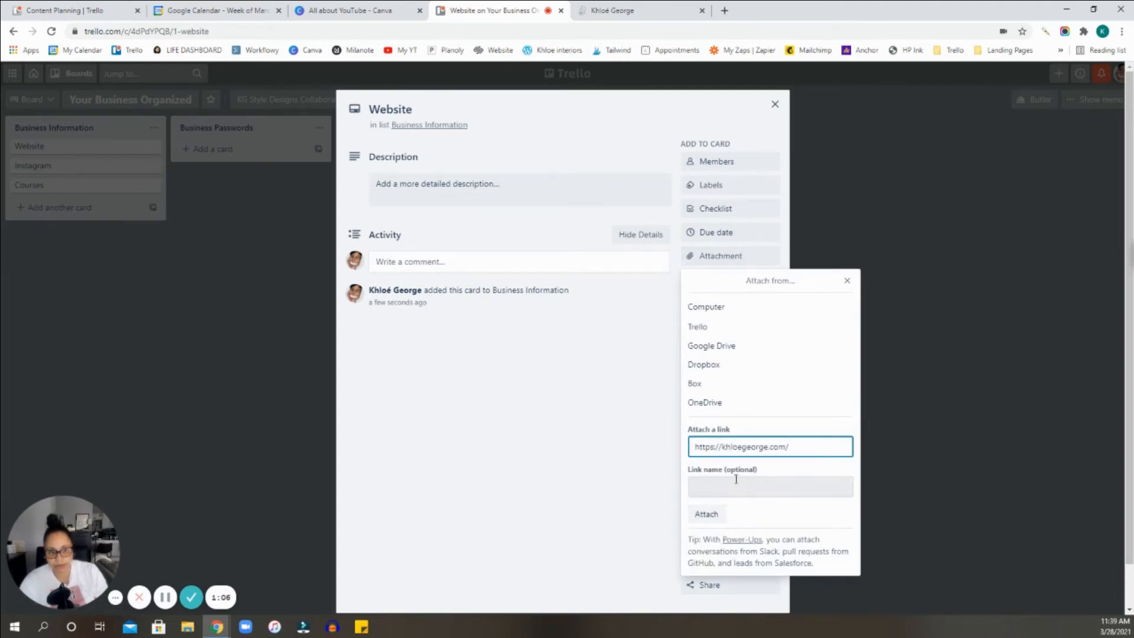
click(716, 521)
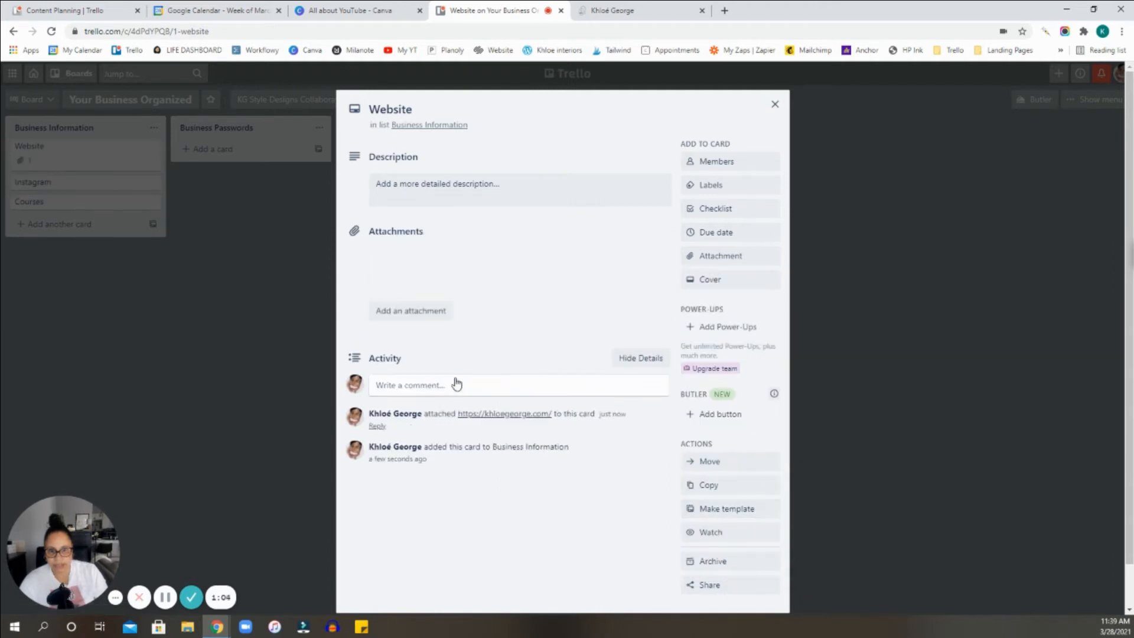
Save "This is my website for my creative entrepreneur busines." as the Website card's description.
click(404, 191)
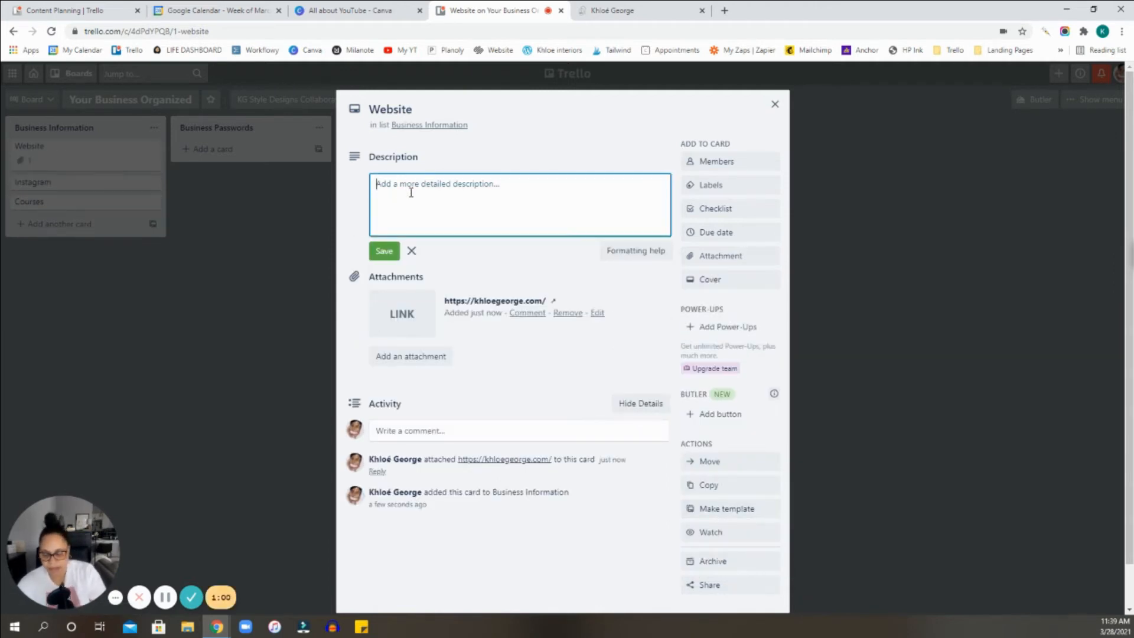
text(Th)
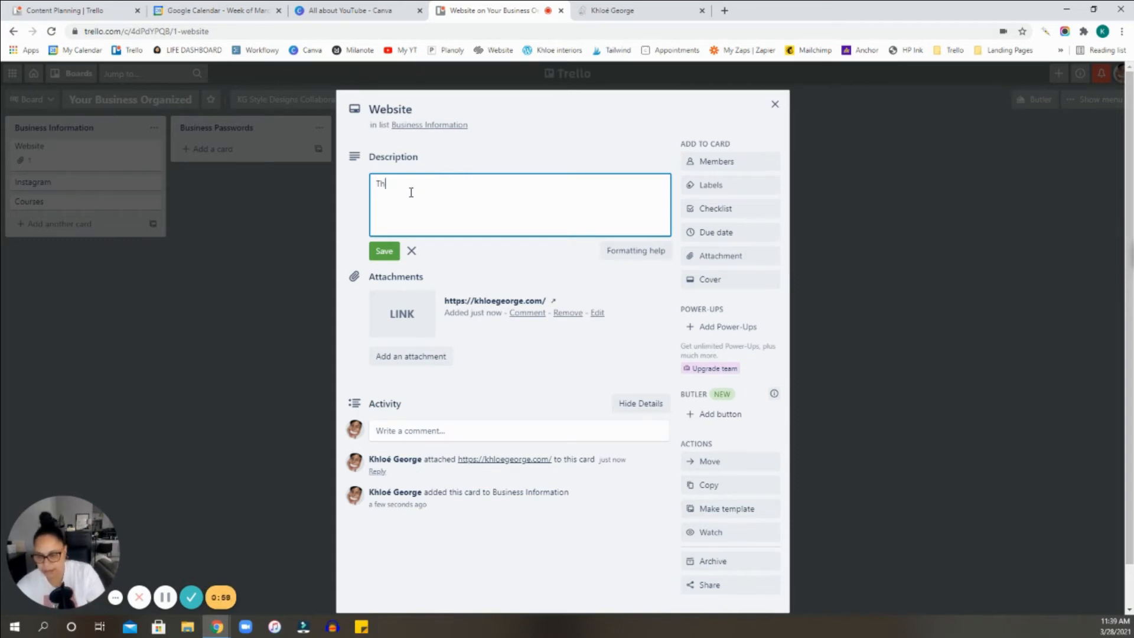
text(is is my website )
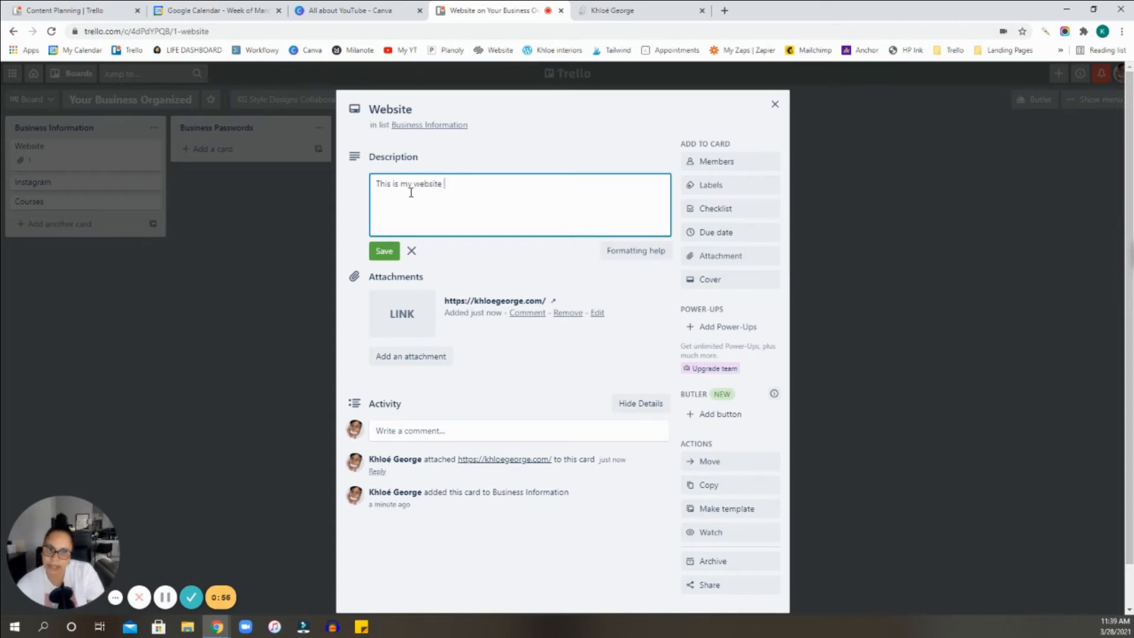
text(for my creative)
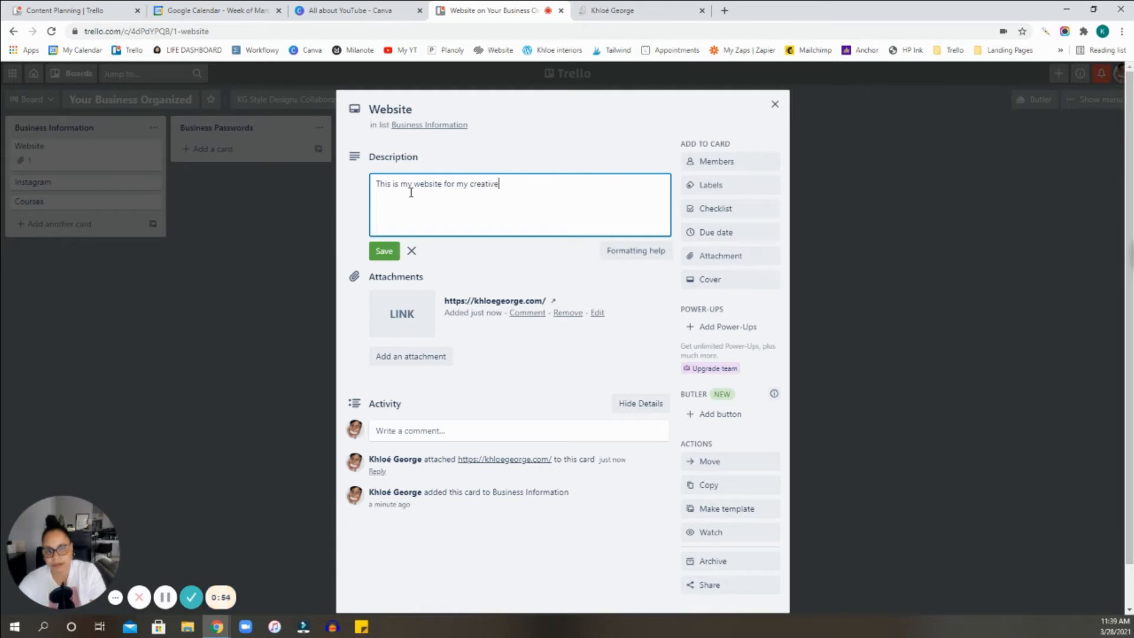
text( entrpreneur)
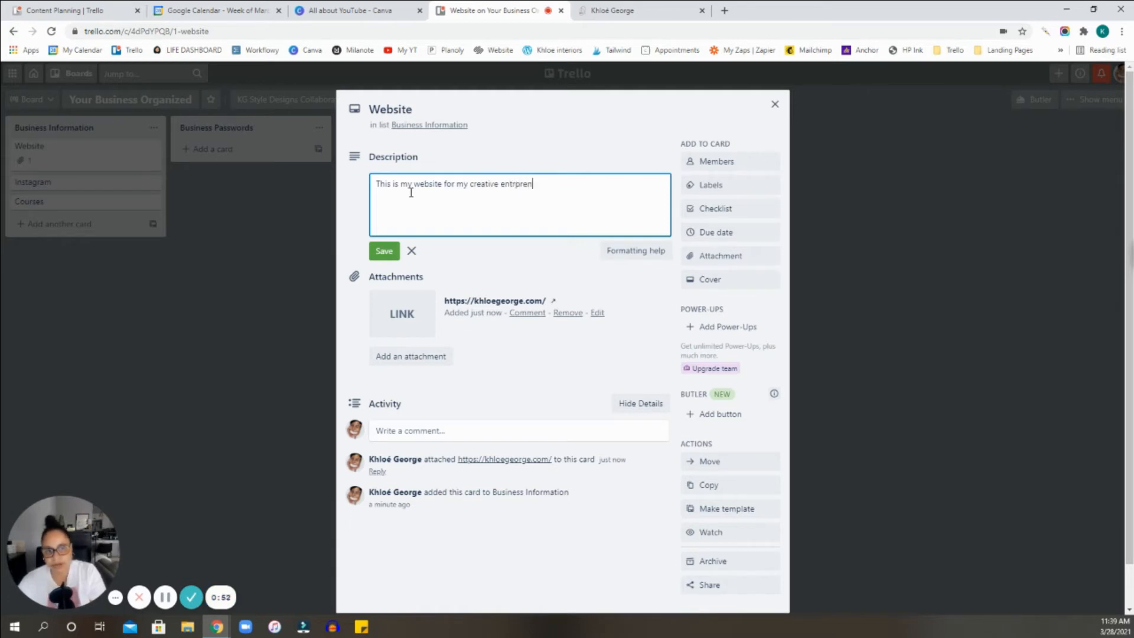
key(BackSpace)
key(BackSpace)
key(BackSpace)
key(BackSpace)
key(BackSpace)
key(BackSpace)
key(BackSpace)
key(BackSpace)
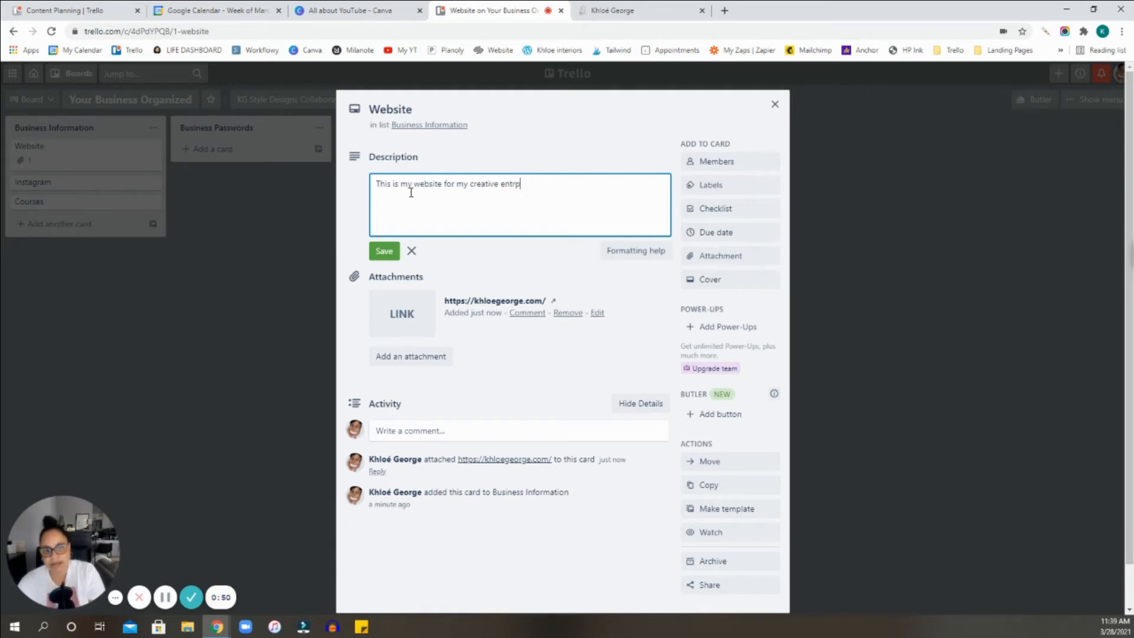
text(epreneur )
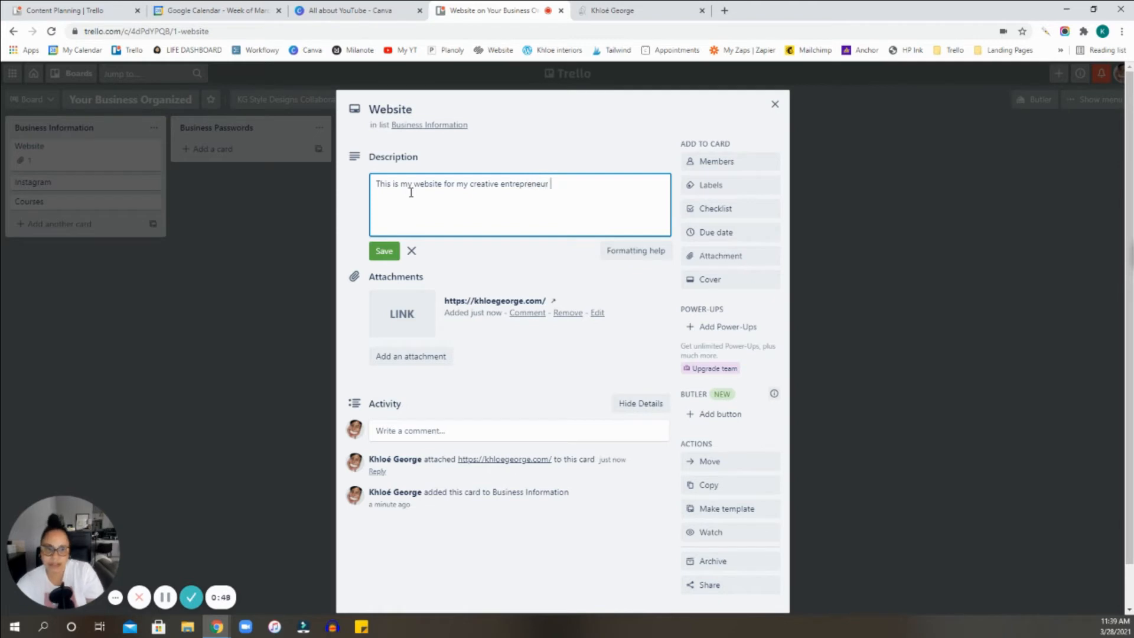
text(busines.)
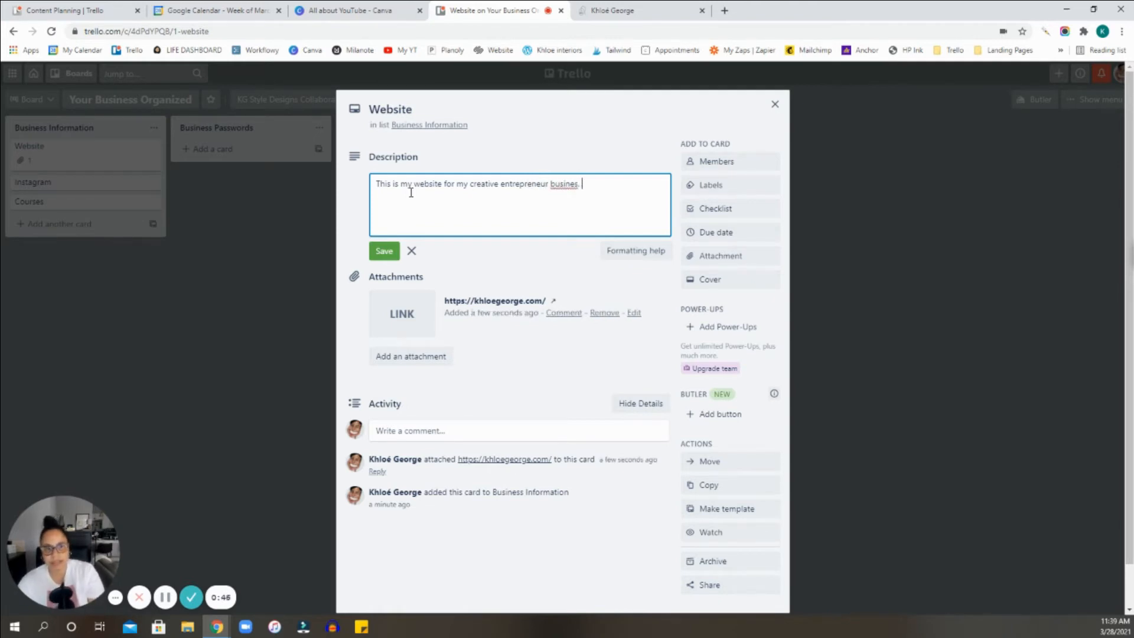
click(385, 251)
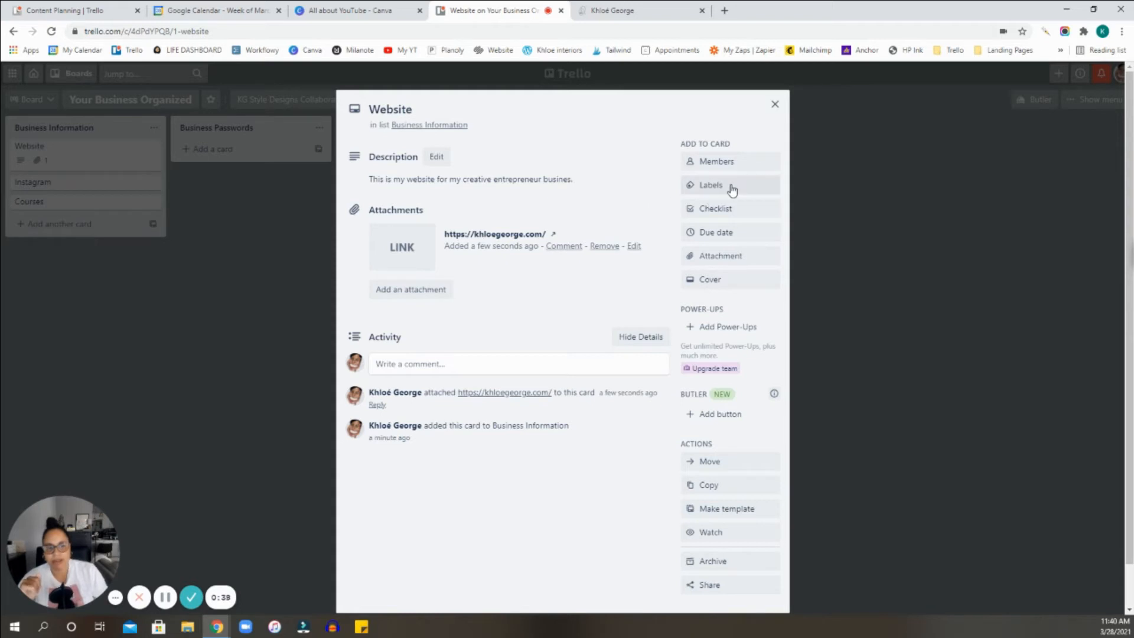
Add a checklist titled "Website To Dos" to the Website card.
scroll(679, 430, down, 1)
scroll(708, 385, up, 1)
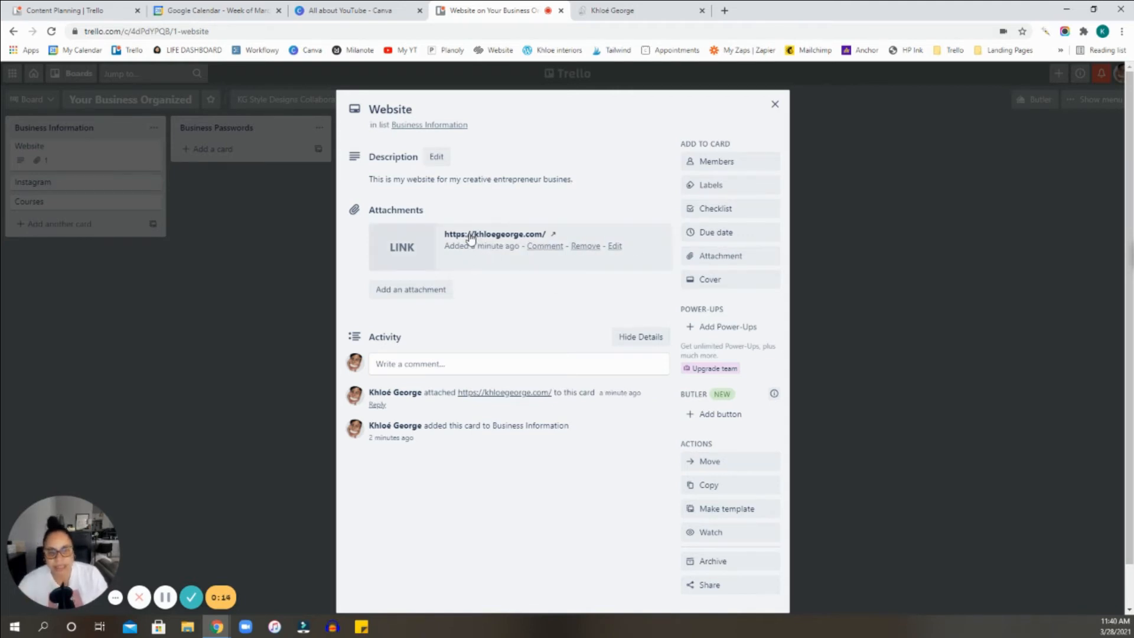
click(743, 214)
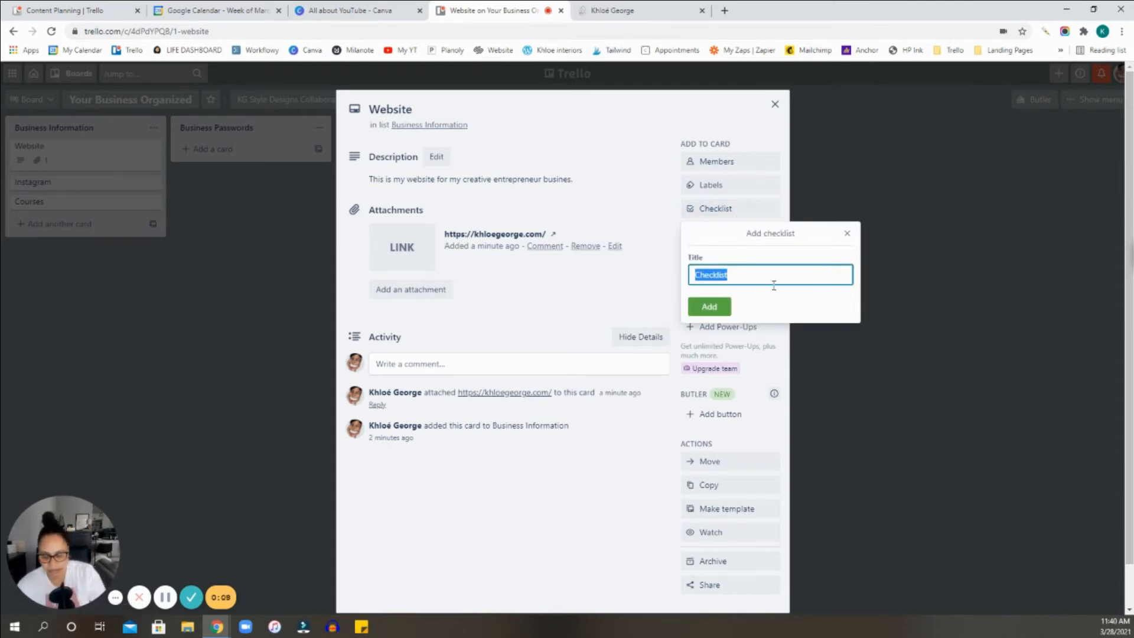
text(We)
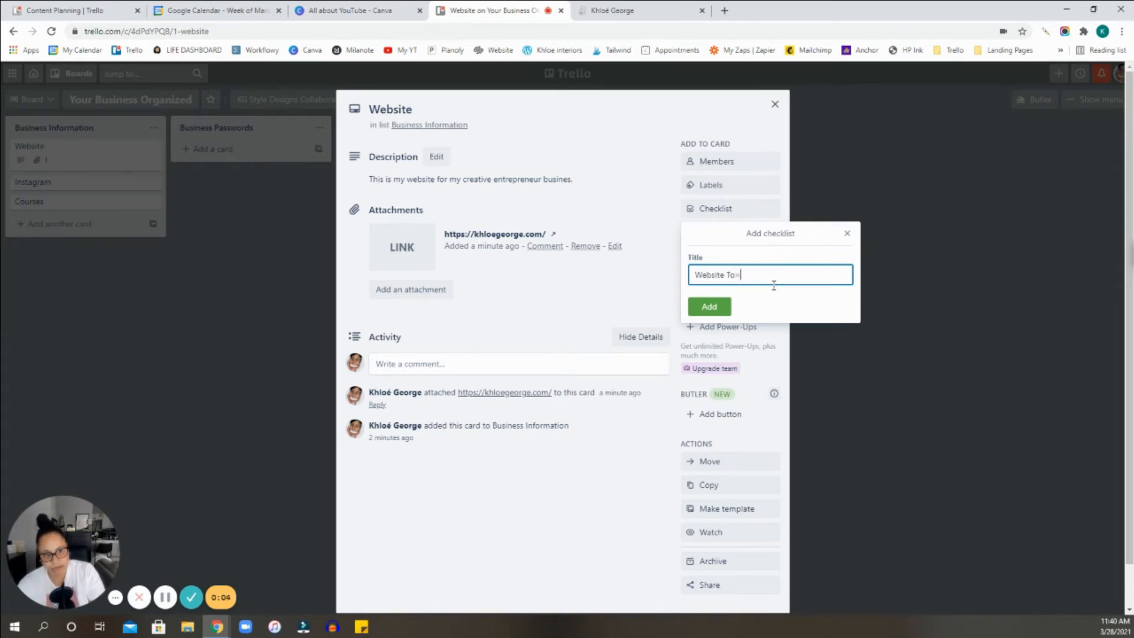
text(bsite To Dos)
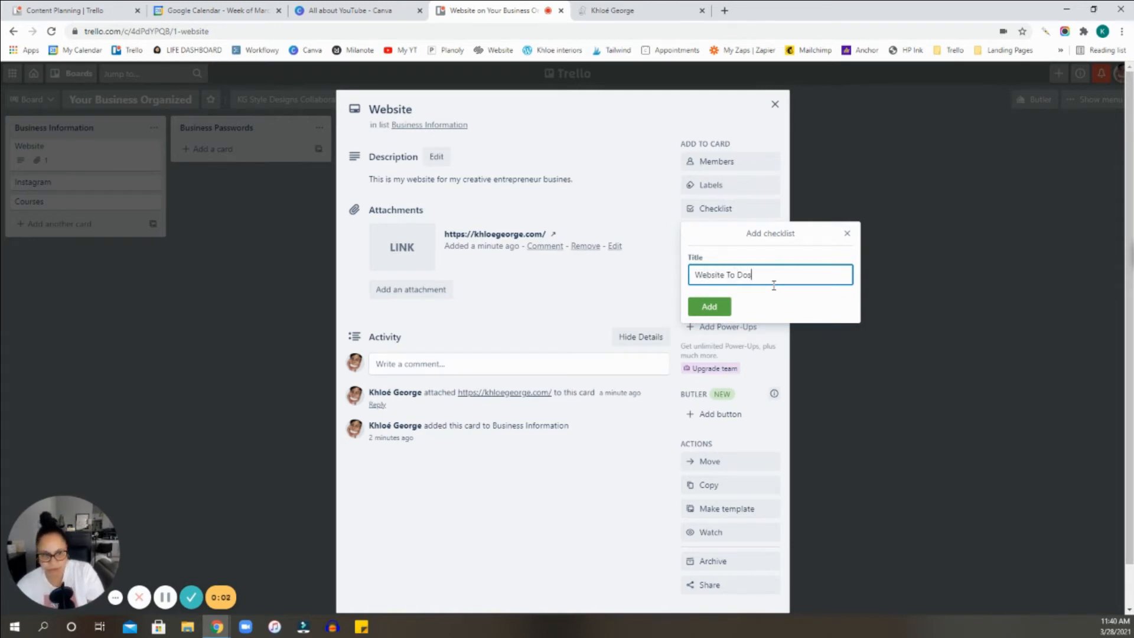
click(694, 312)
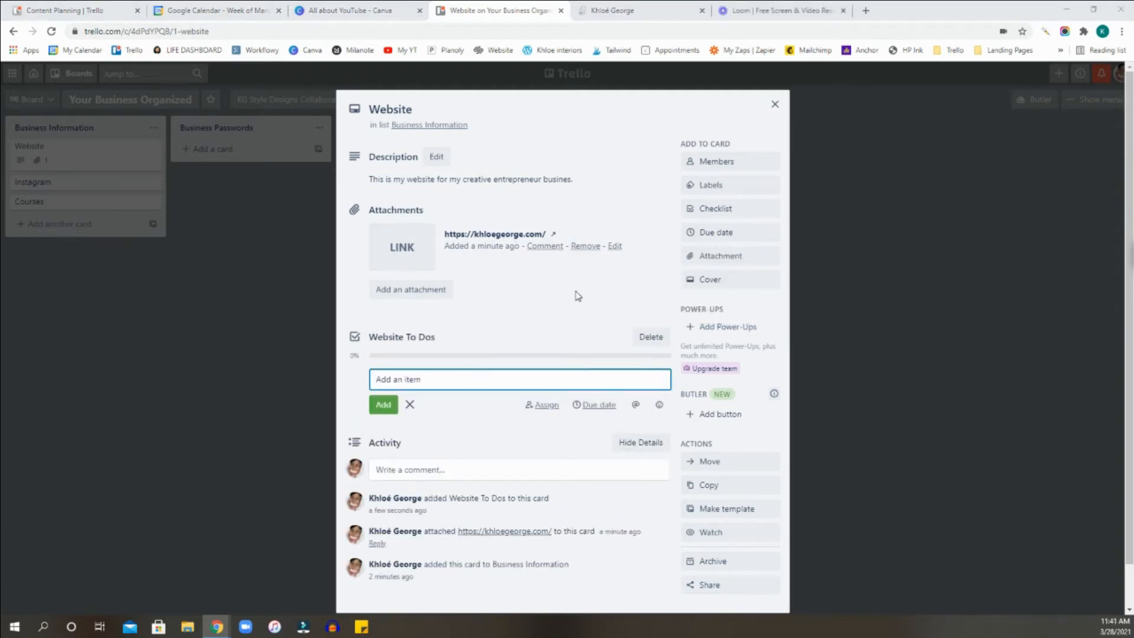
Add the items "Research Domain" and "Buy Domain" to the Website To Dos checklist.
scroll(581, 299, down, 1)
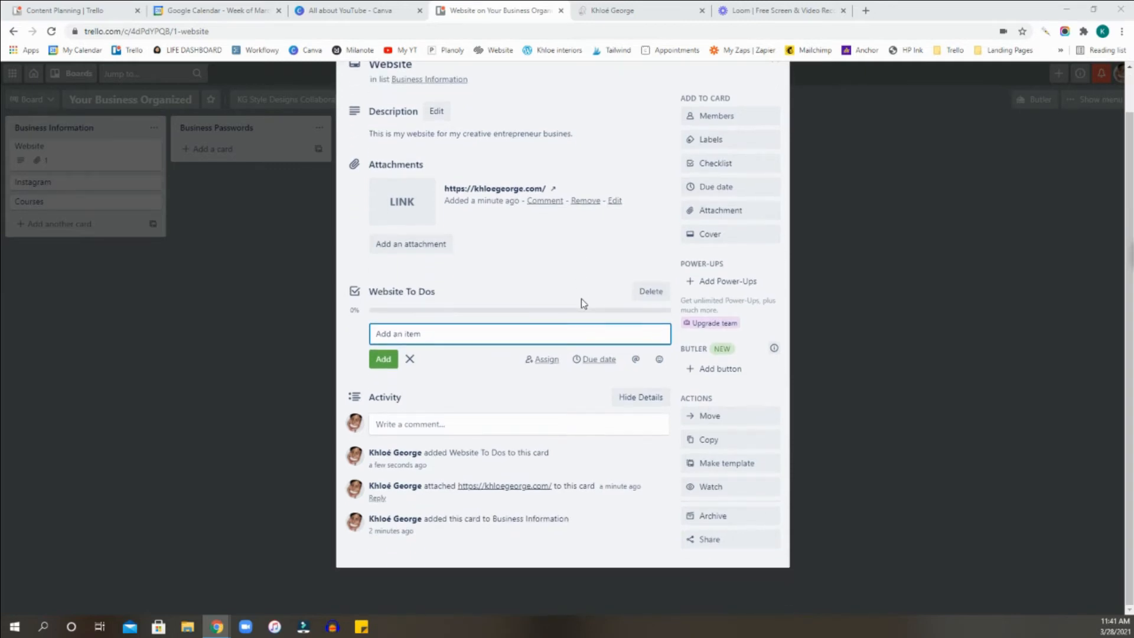
scroll(564, 296, up, 1)
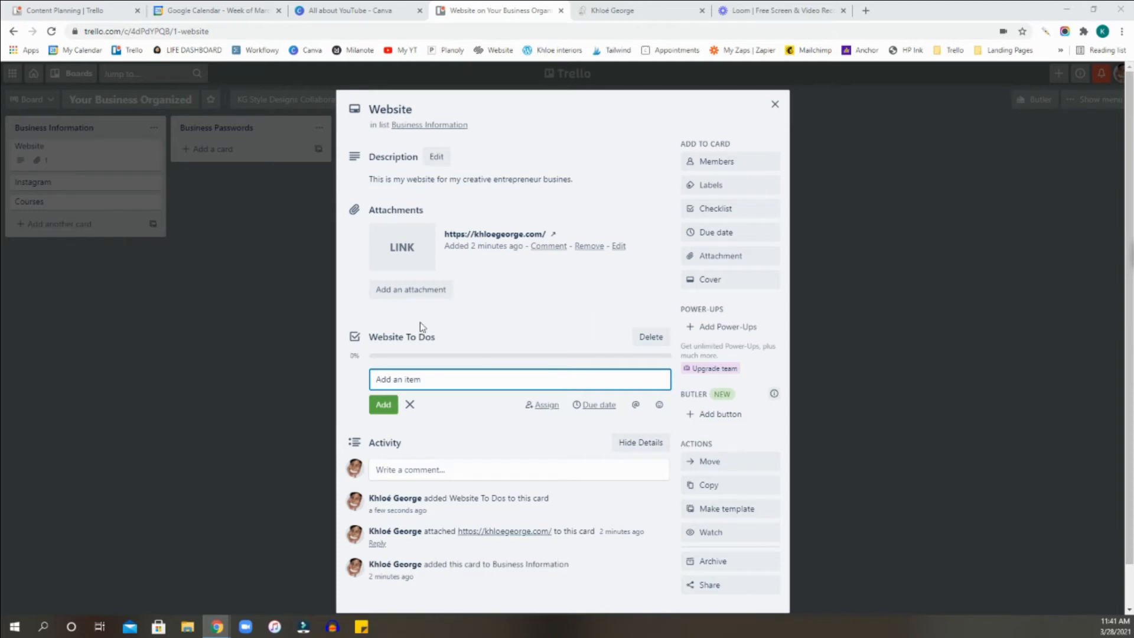
scroll(407, 375, down, 1)
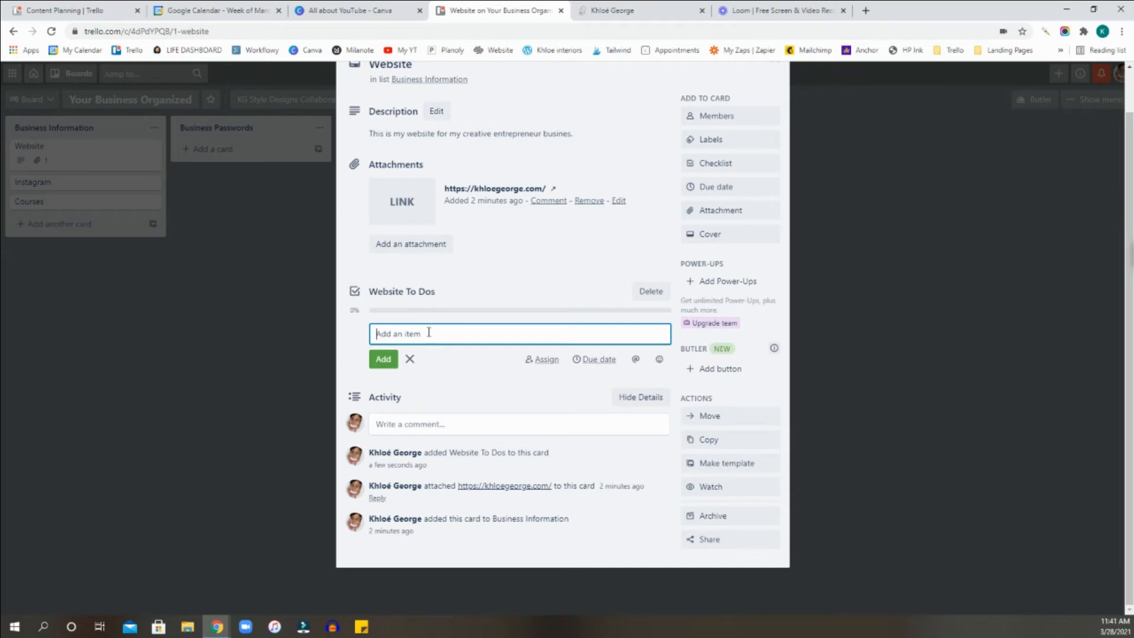
text(Buy)
key(BackSpace)
key(BackSpace)
key(BackSpace)
text(Res)
key(Return)
text(Buy D)
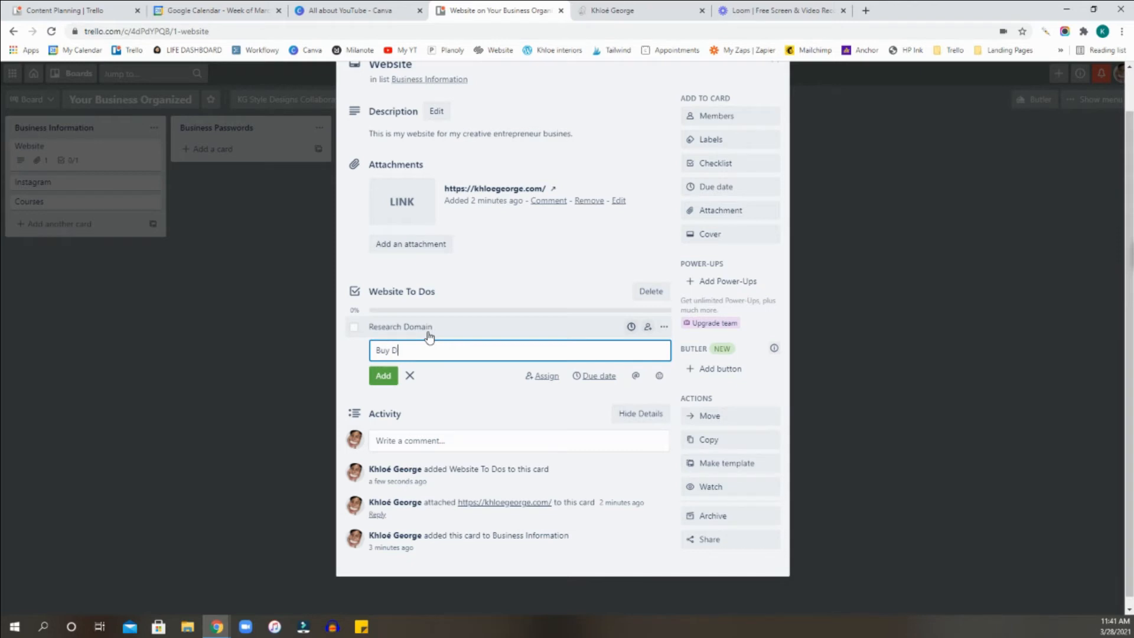
text(omain)
key(Return)
Add the items "Hire Web Designer", "Add about me" and "Add Blog" to the Website To Dos checklist.
text(H)
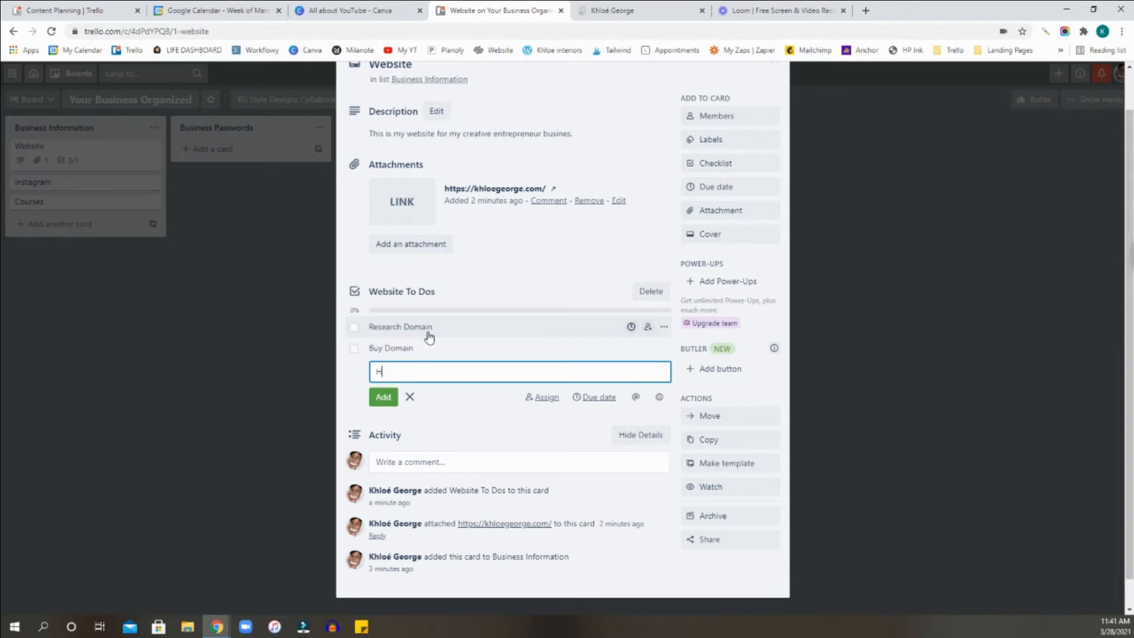
text(ire Web Designer)
key(Return)
text(Ad)
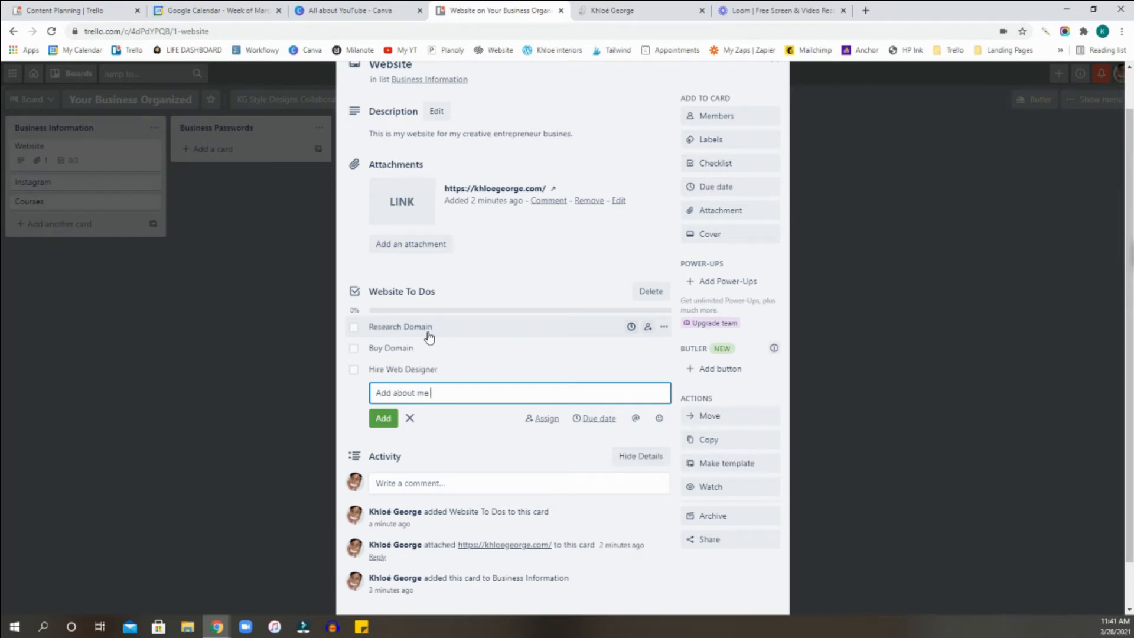
text(d about me)
key(Return)
text(Add)
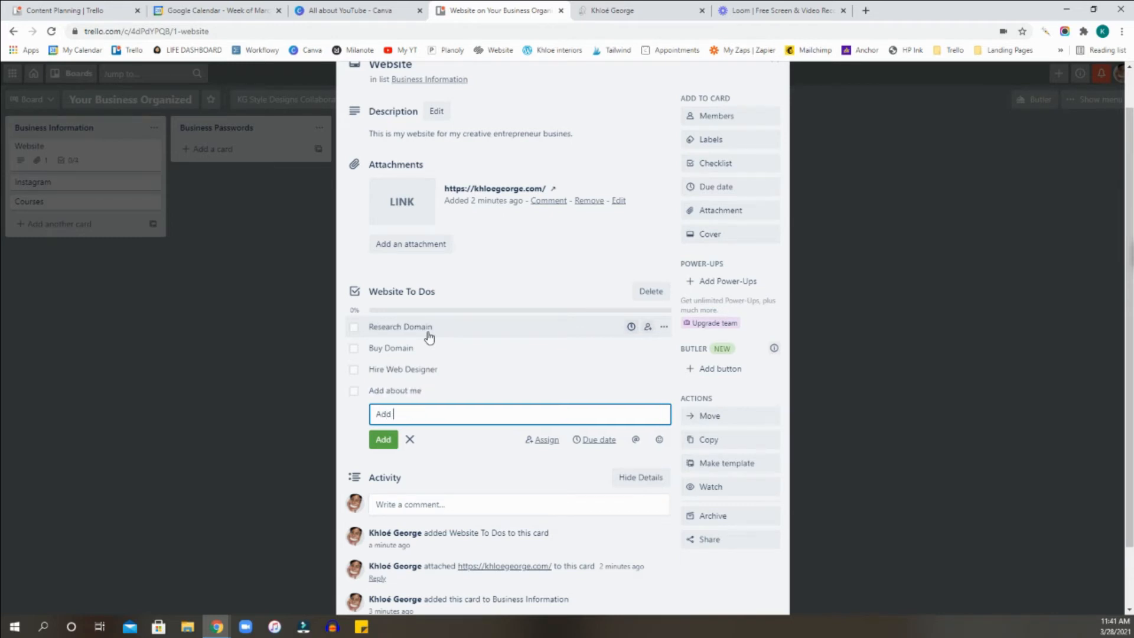
text( Weog)
key(Return)
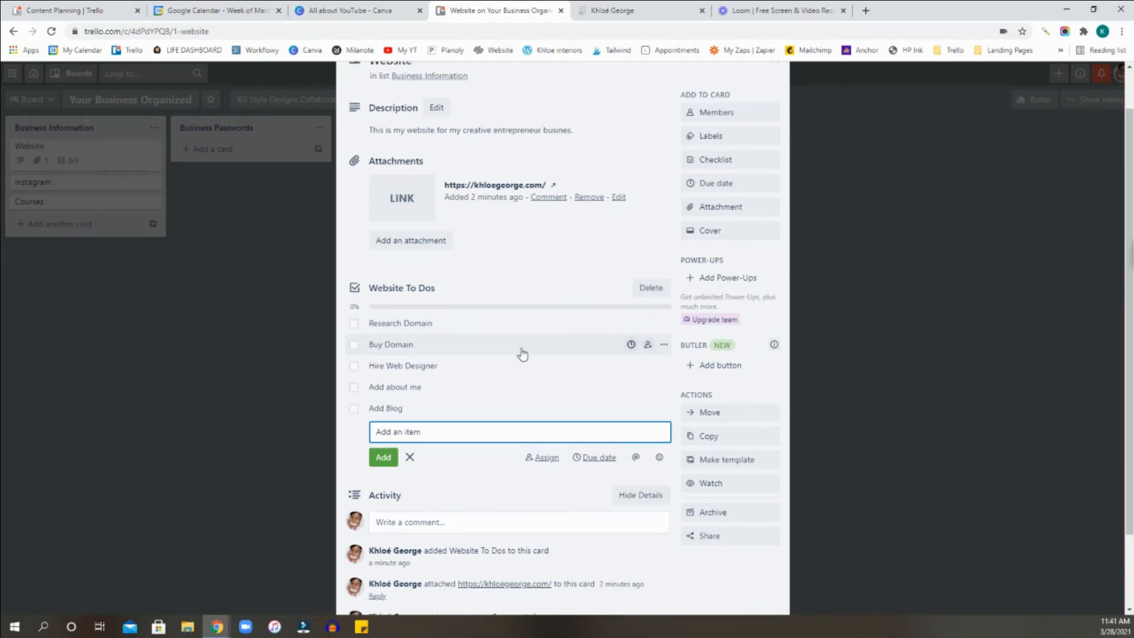
Mark the Research Domain checklist item as complete and close the Website card.
scroll(518, 353, up, 3)
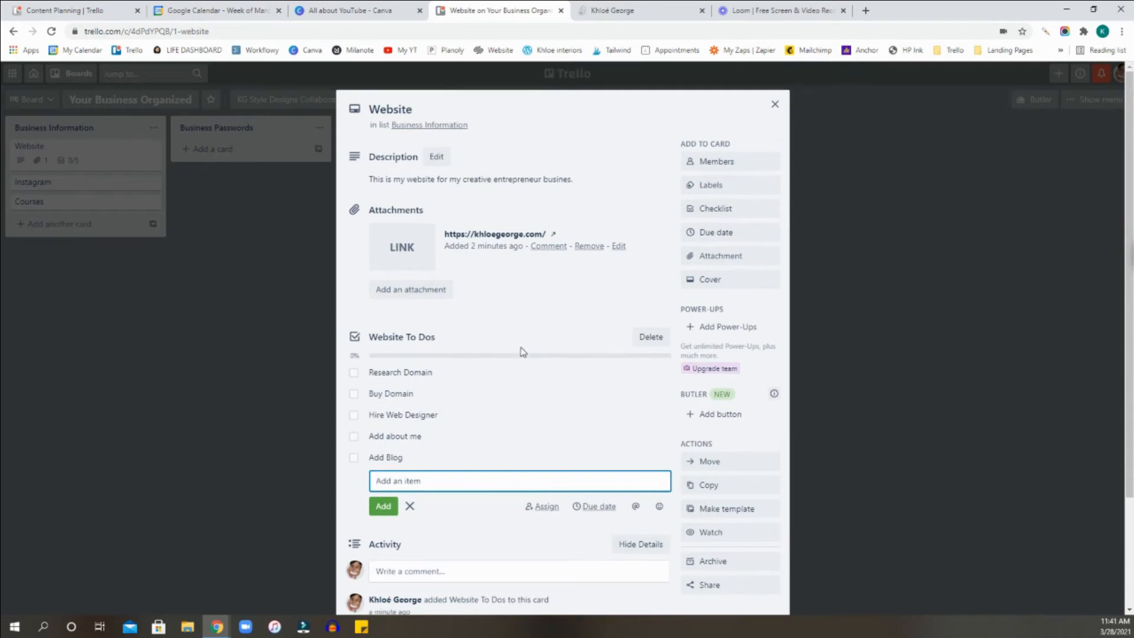
scroll(425, 398, down, 1)
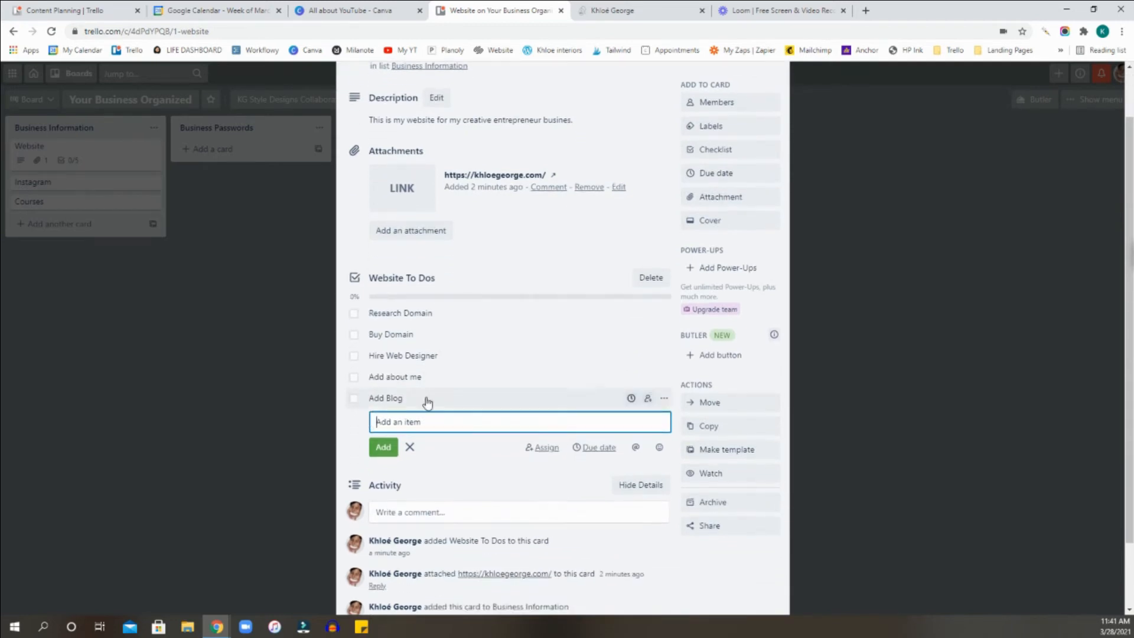
scroll(516, 408, up, 1)
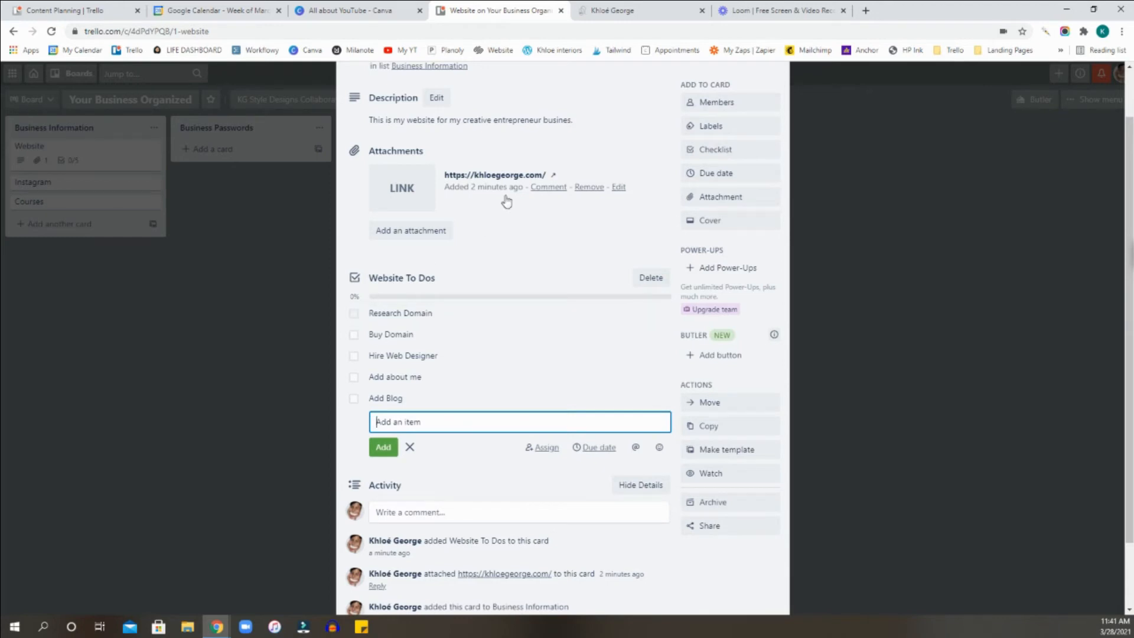
scroll(549, 254, up, 1)
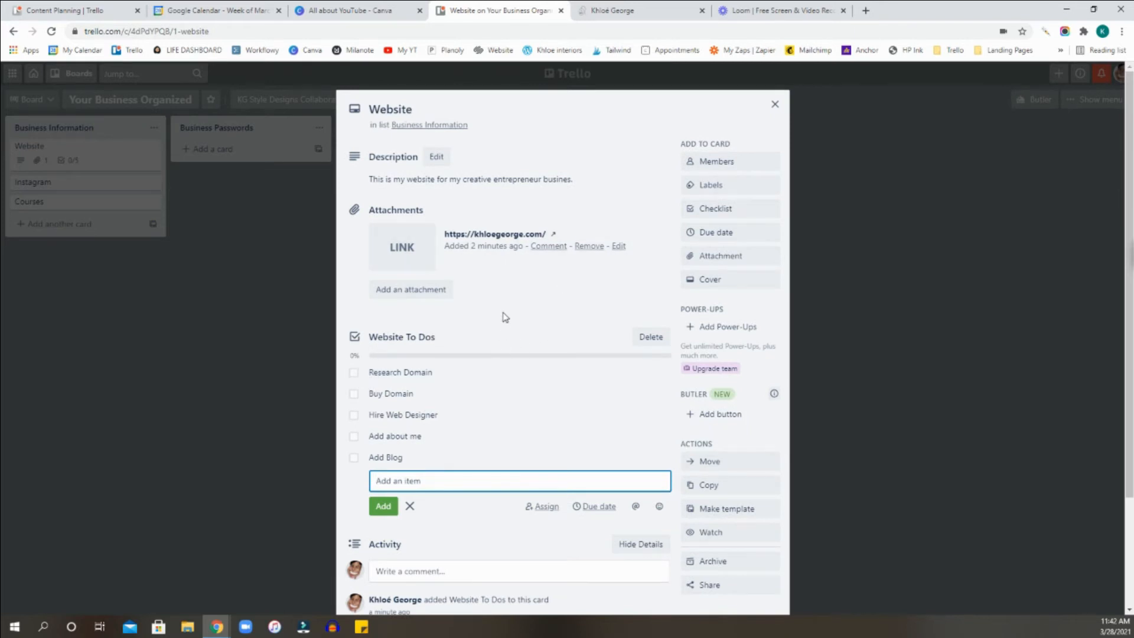
click(354, 379)
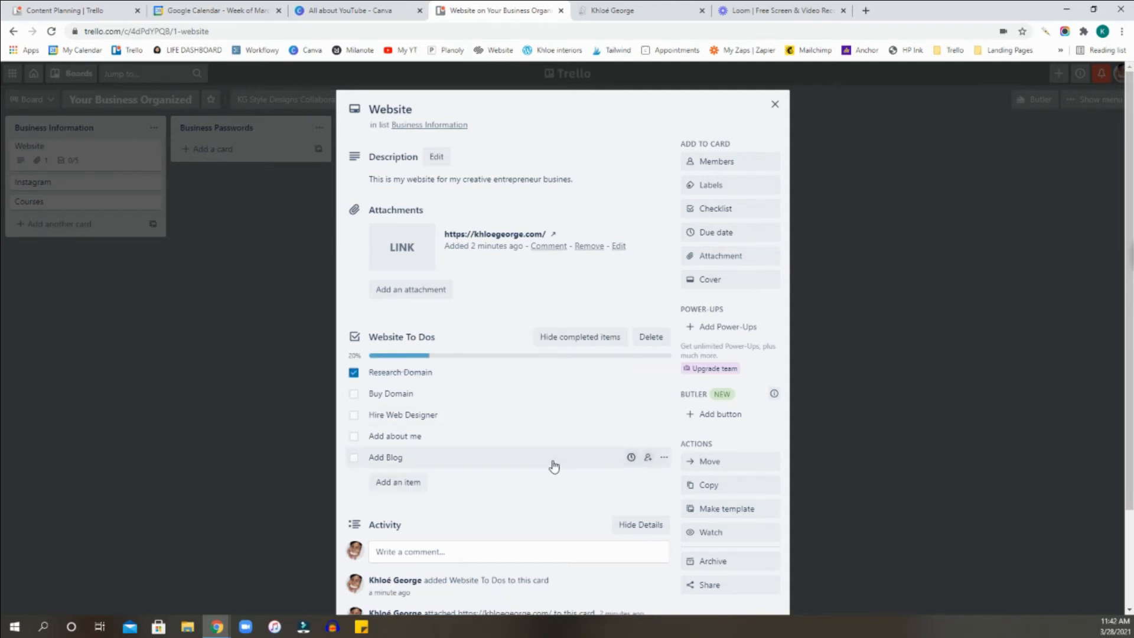
scroll(552, 463, down, 1)
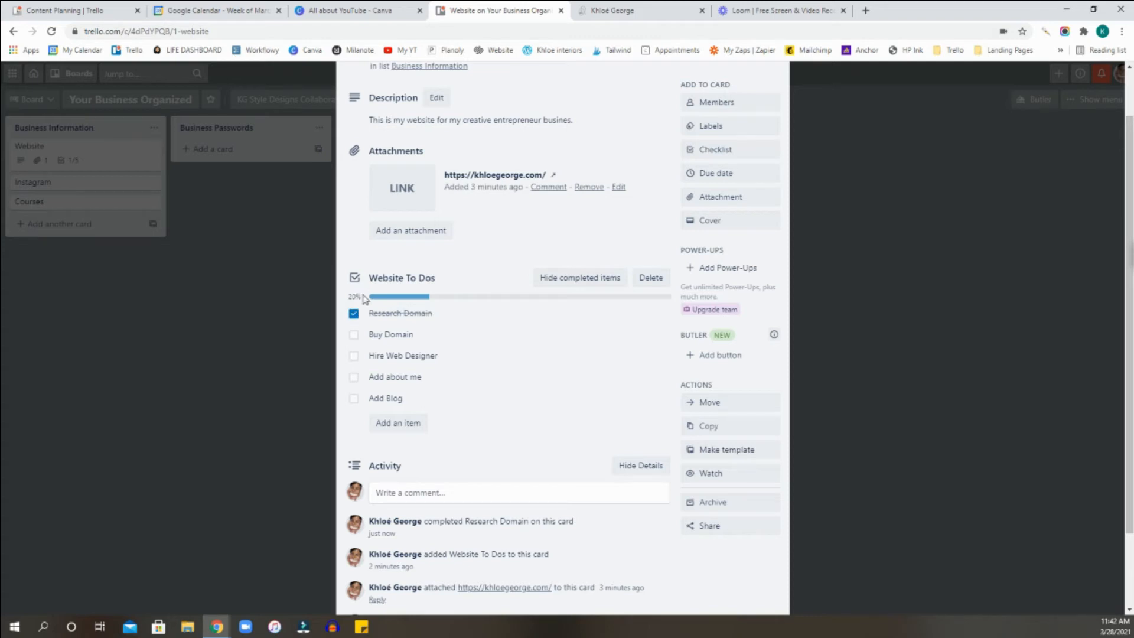
drag(364, 298, 346, 301)
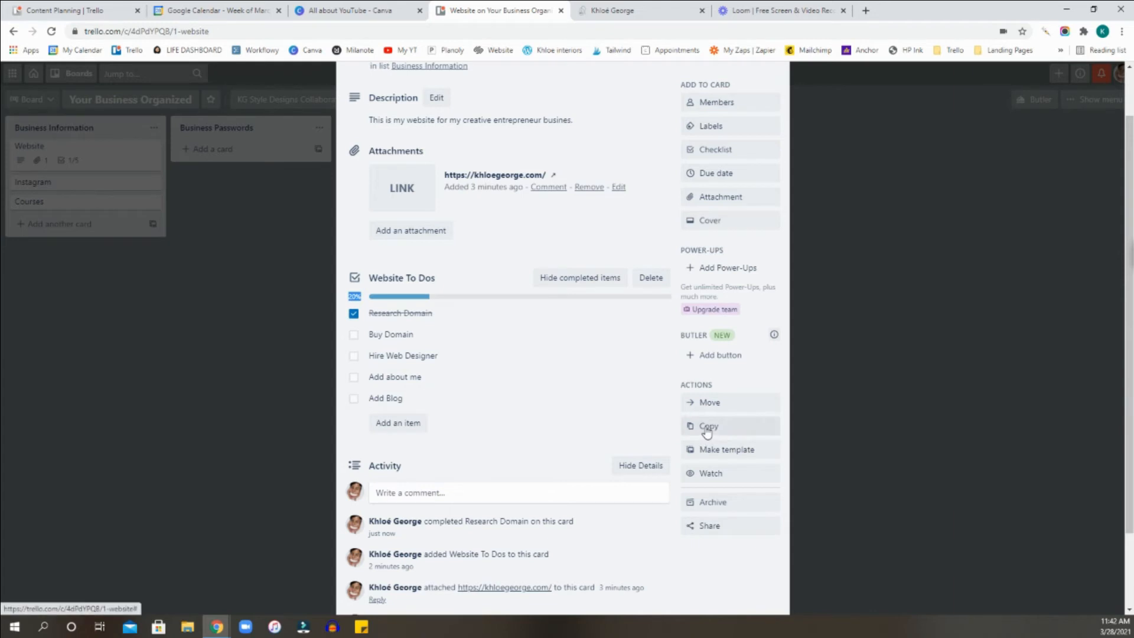
scroll(772, 390, up, 1)
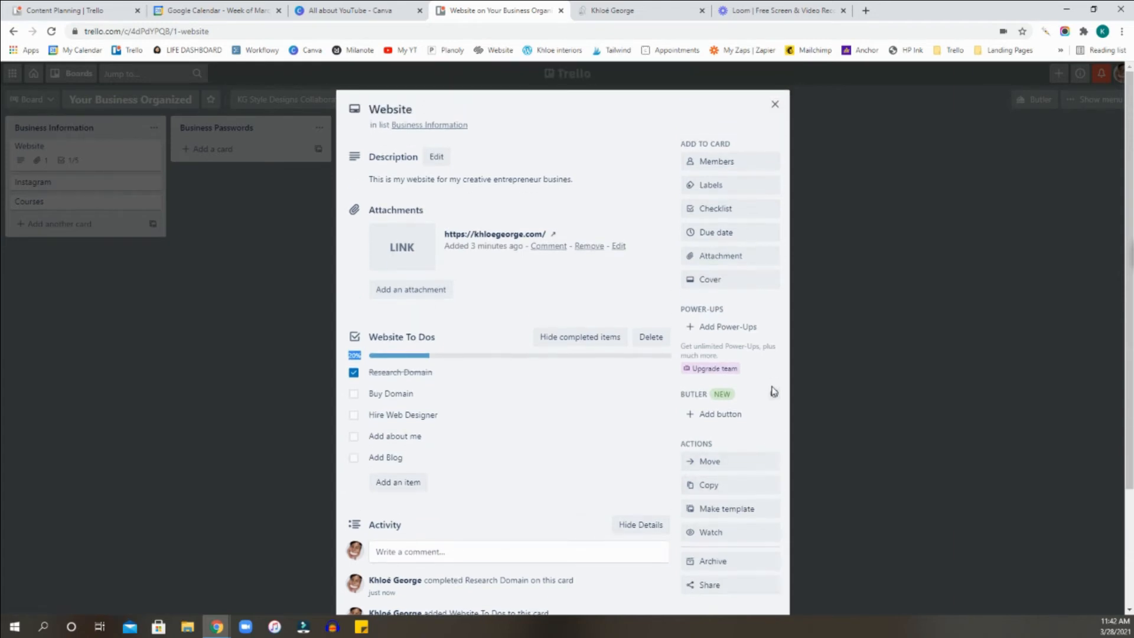
click(770, 104)
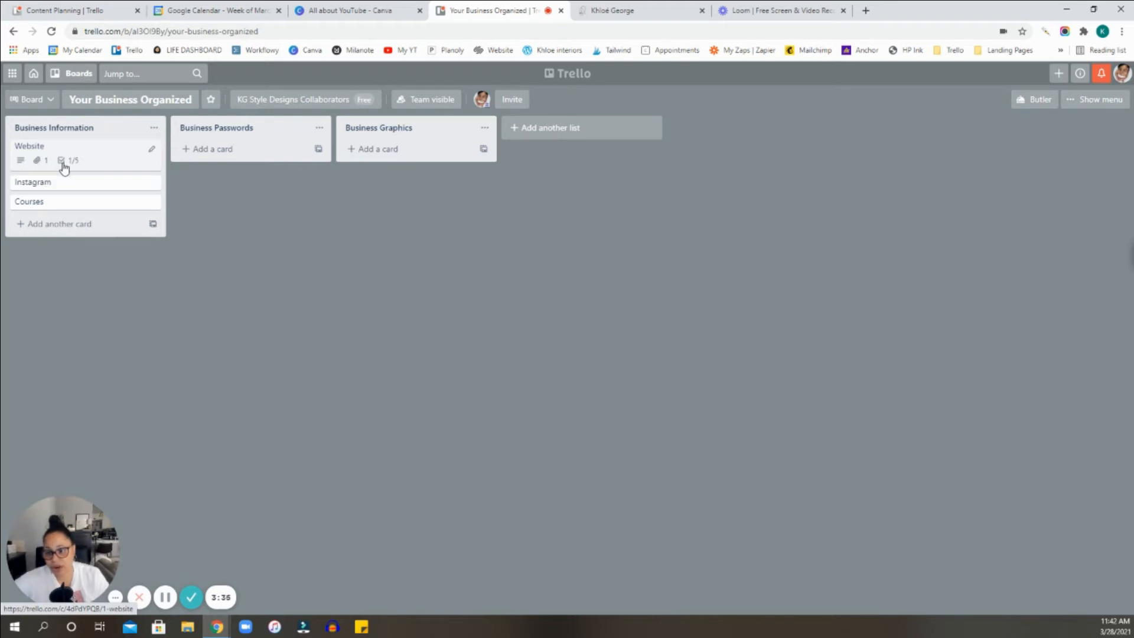
Attach the TRELLO COURSE BOARD image from the computer's Downloads folder to the Website card, then return to the board.
click(93, 157)
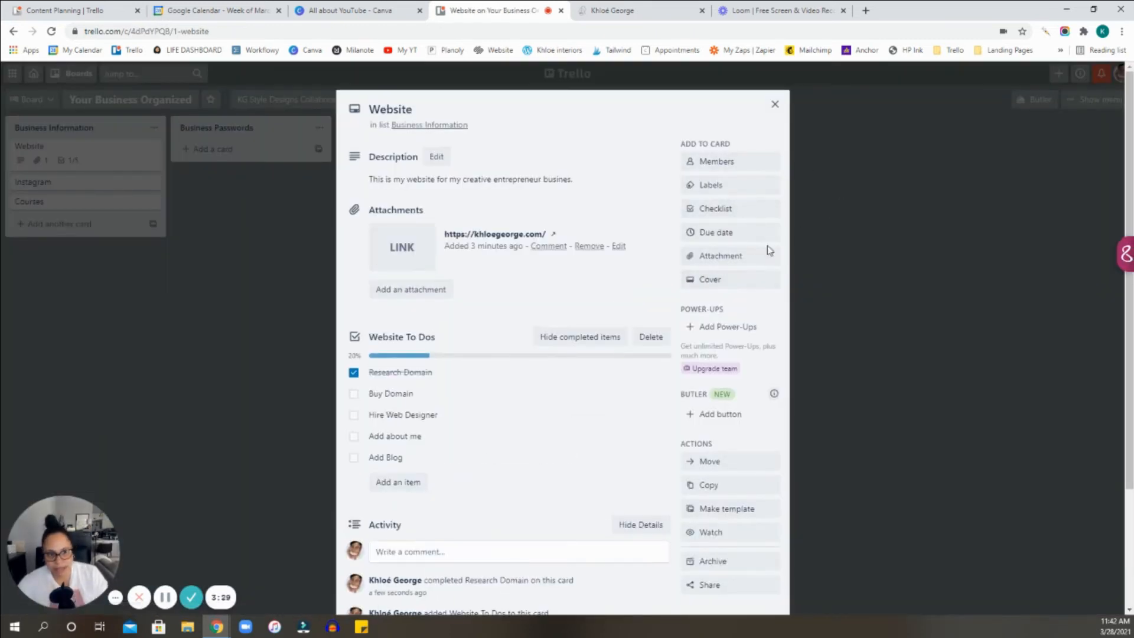
click(732, 259)
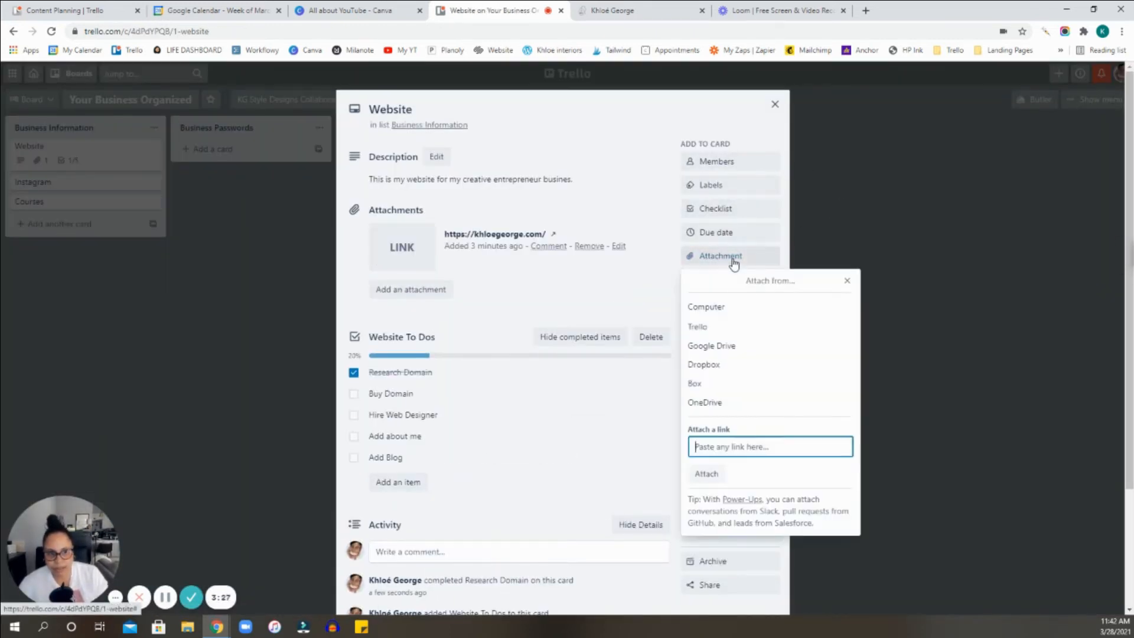
click(717, 308)
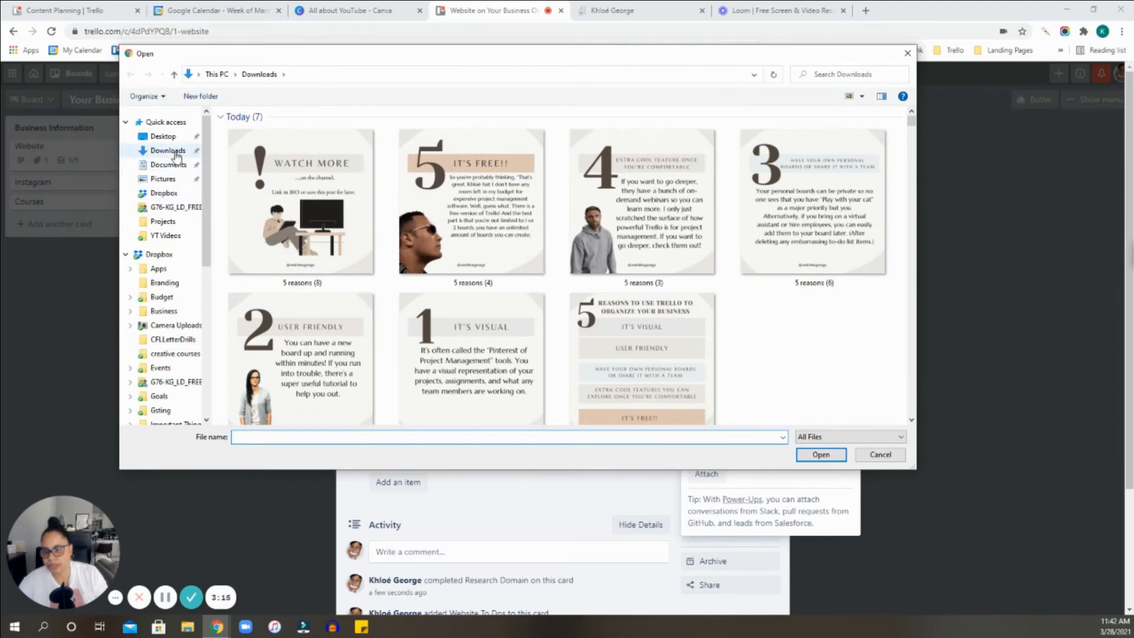
scroll(769, 326, down, 8)
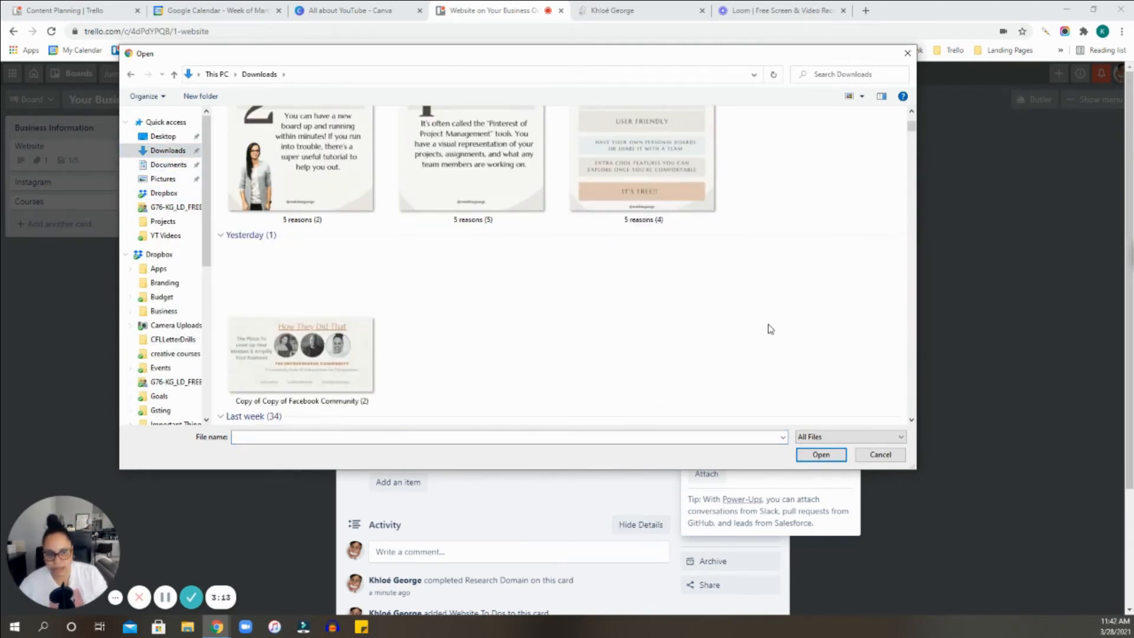
scroll(767, 325, down, 2)
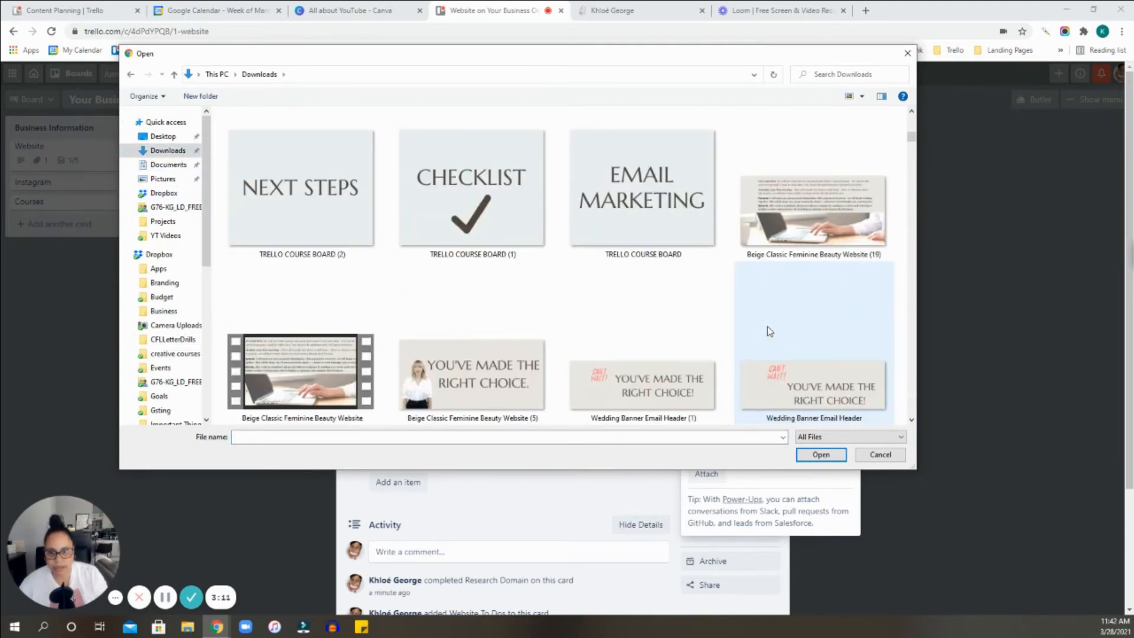
click(659, 260)
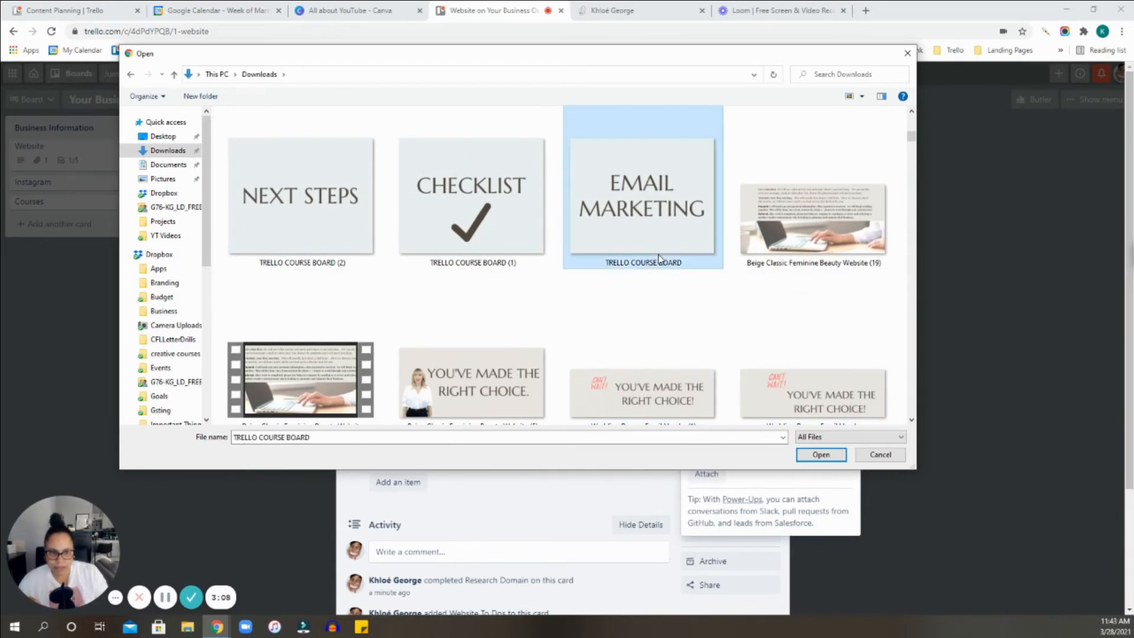
click(819, 456)
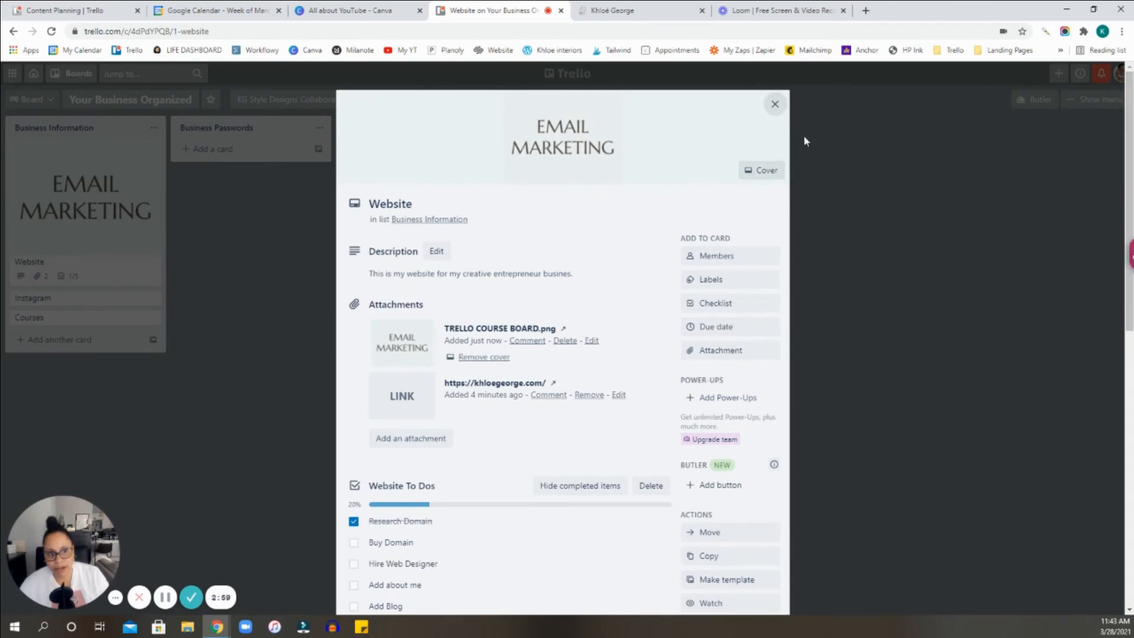
click(776, 111)
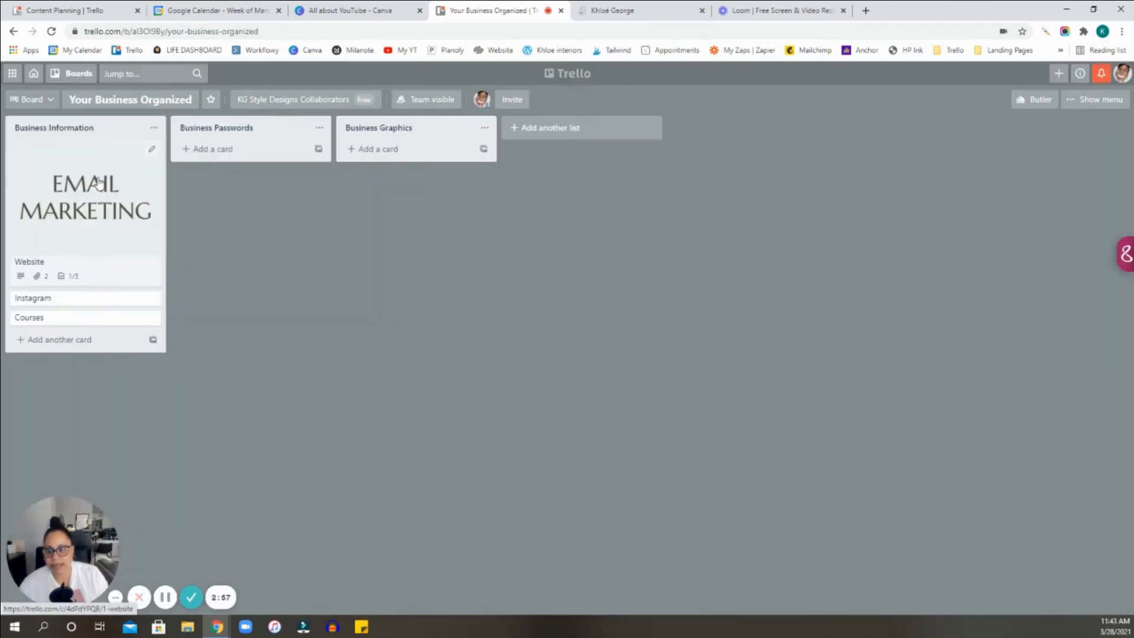
Reopen the Website card and remove the Email Marketing image as its cover, keeping the file attached.
click(103, 207)
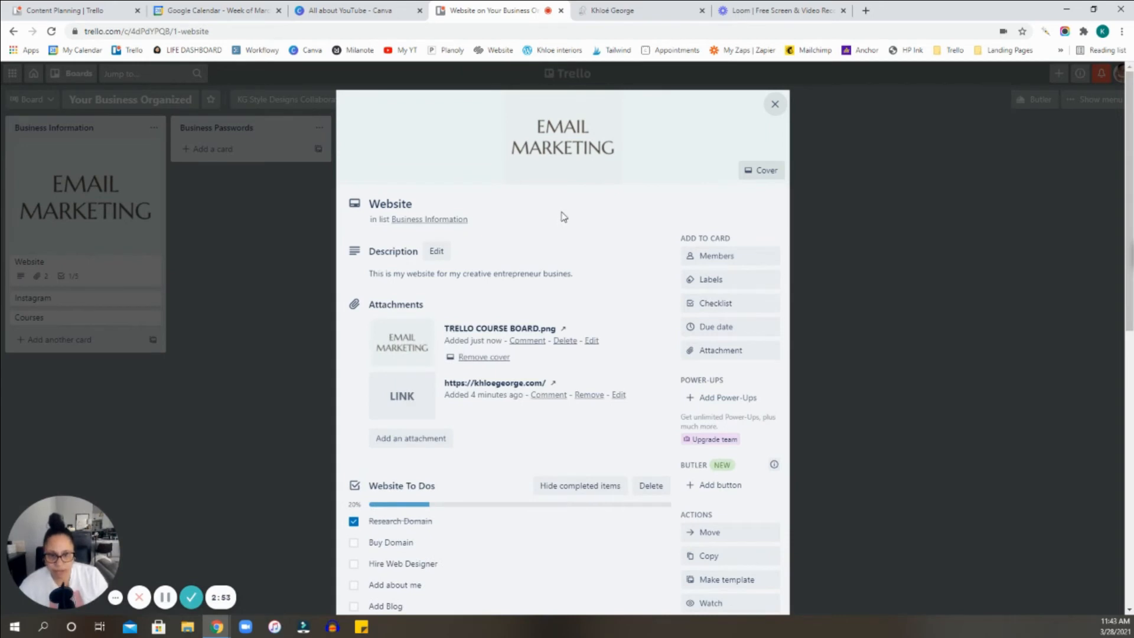
scroll(558, 295, down, 3)
scroll(561, 298, up, 3)
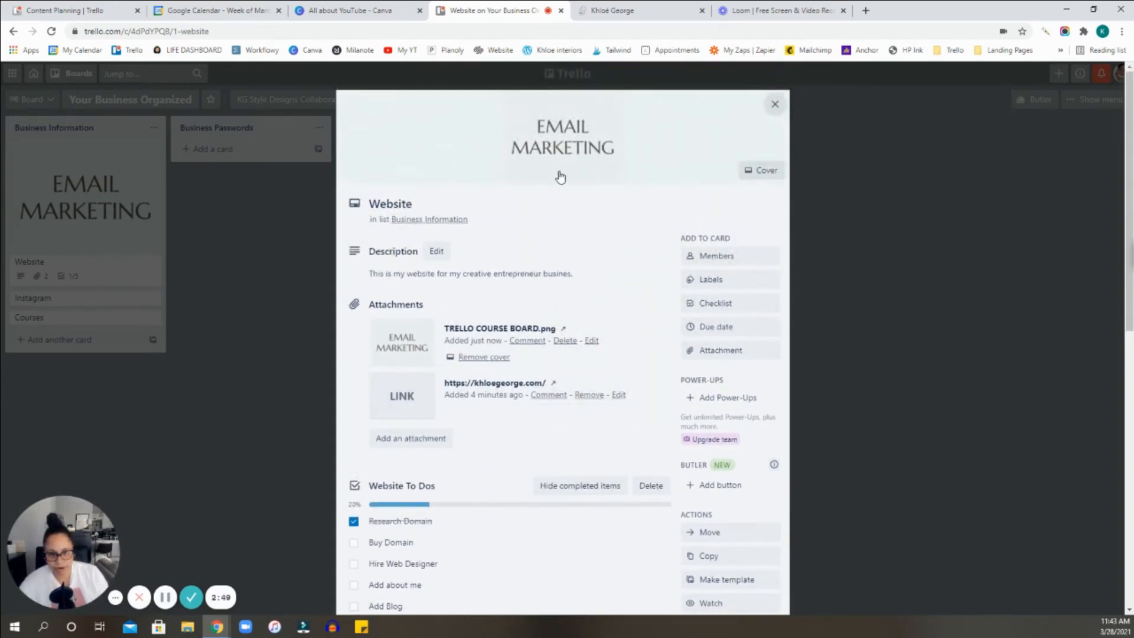
scroll(562, 475, down, 6)
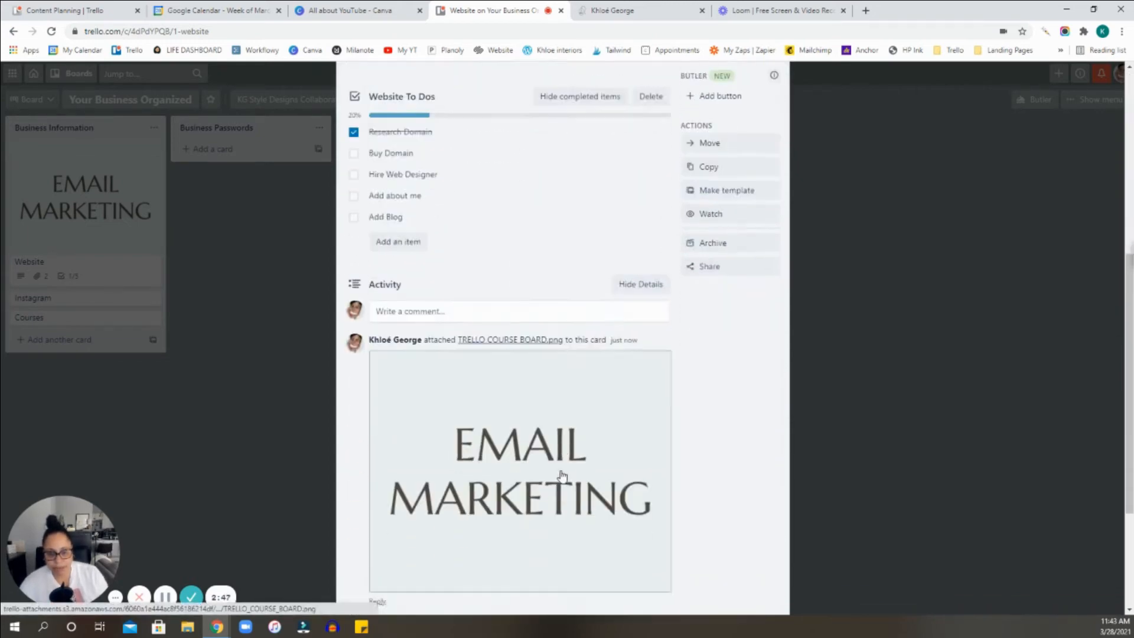
scroll(563, 475, up, 4)
scroll(708, 471, down, 5)
scroll(576, 430, up, 7)
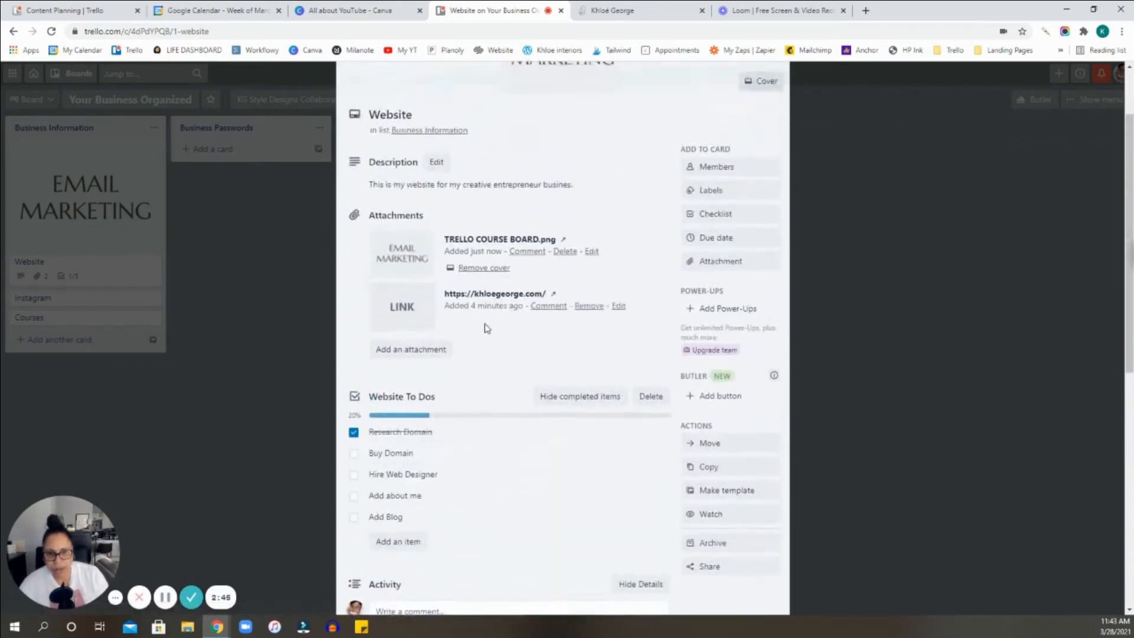
scroll(484, 331, up, 1)
click(483, 357)
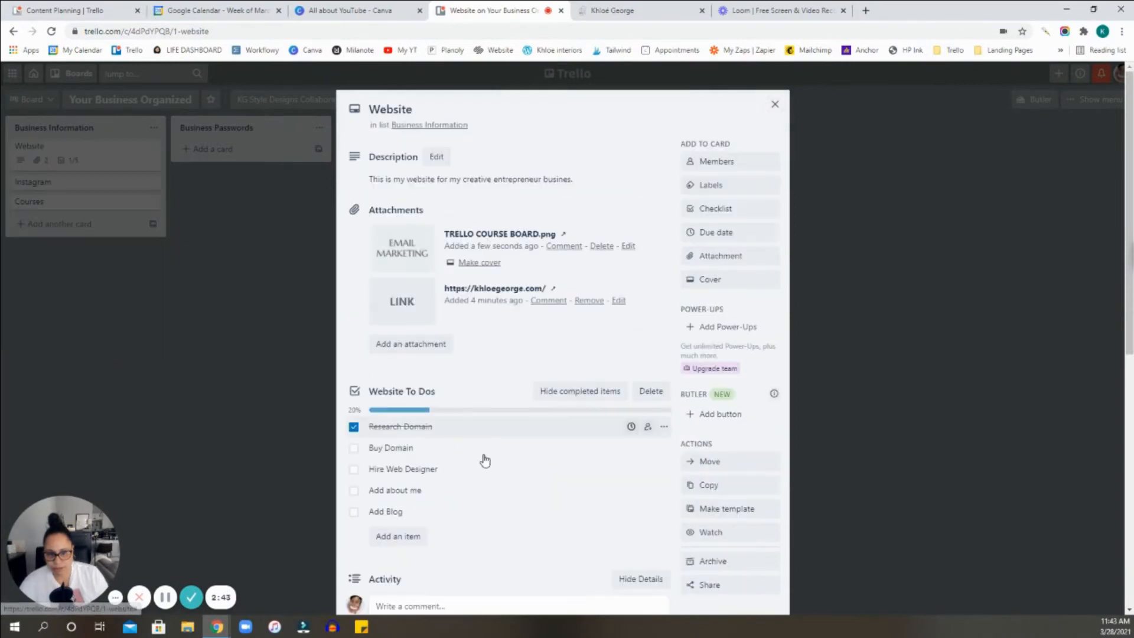
Reopen the Website card, make the TRELLO COURSE BOARD.png attachment its cover, and return to the board.
click(222, 329)
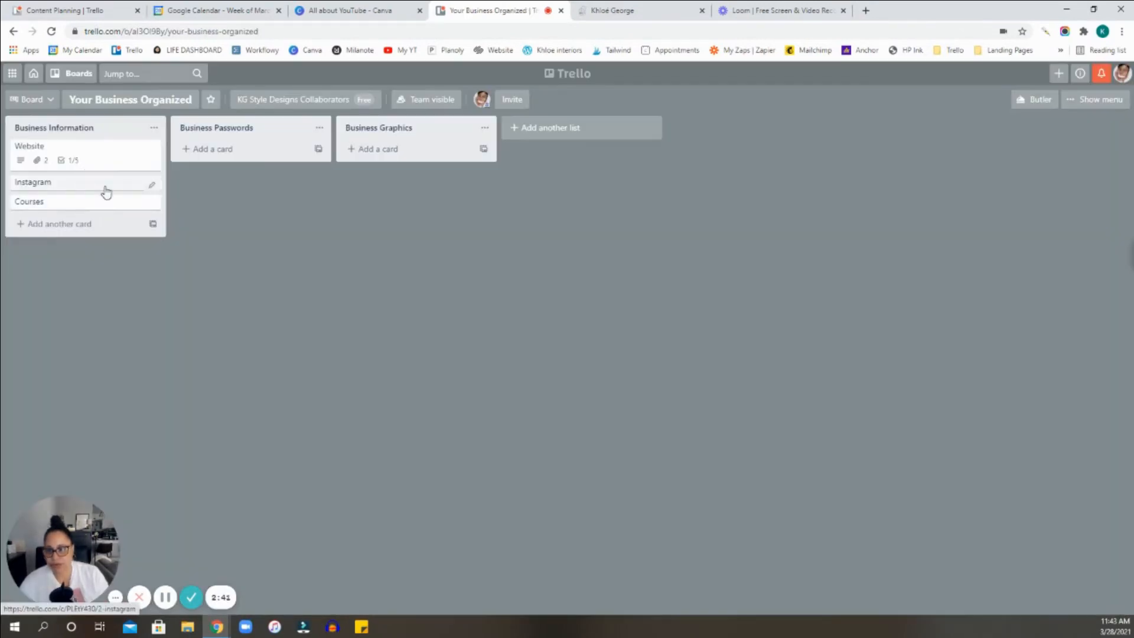
click(105, 156)
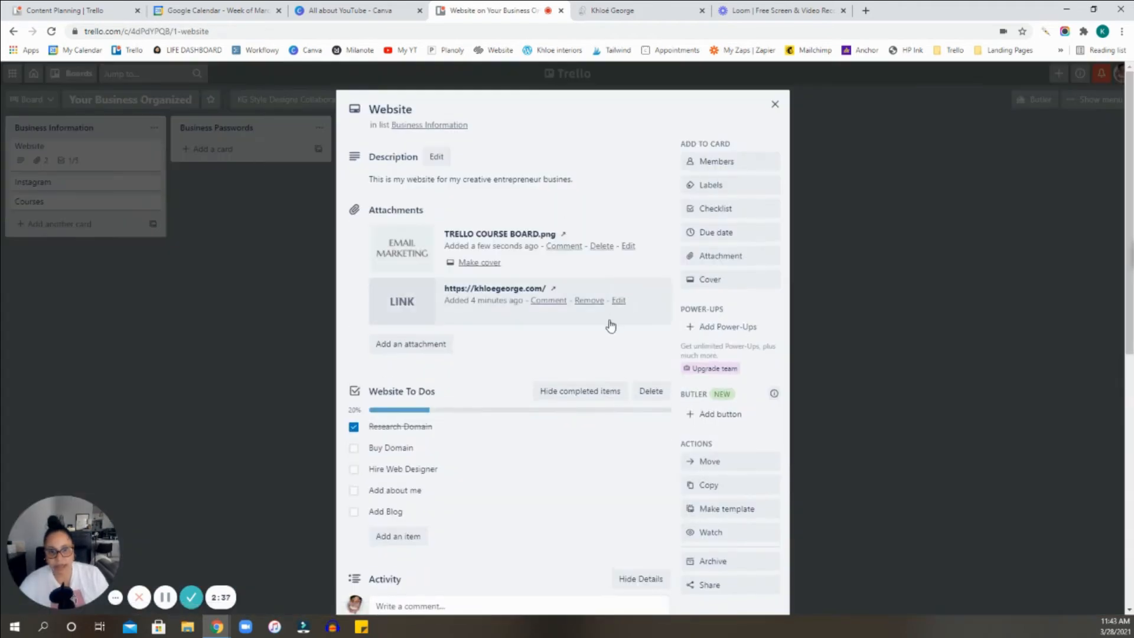
click(490, 264)
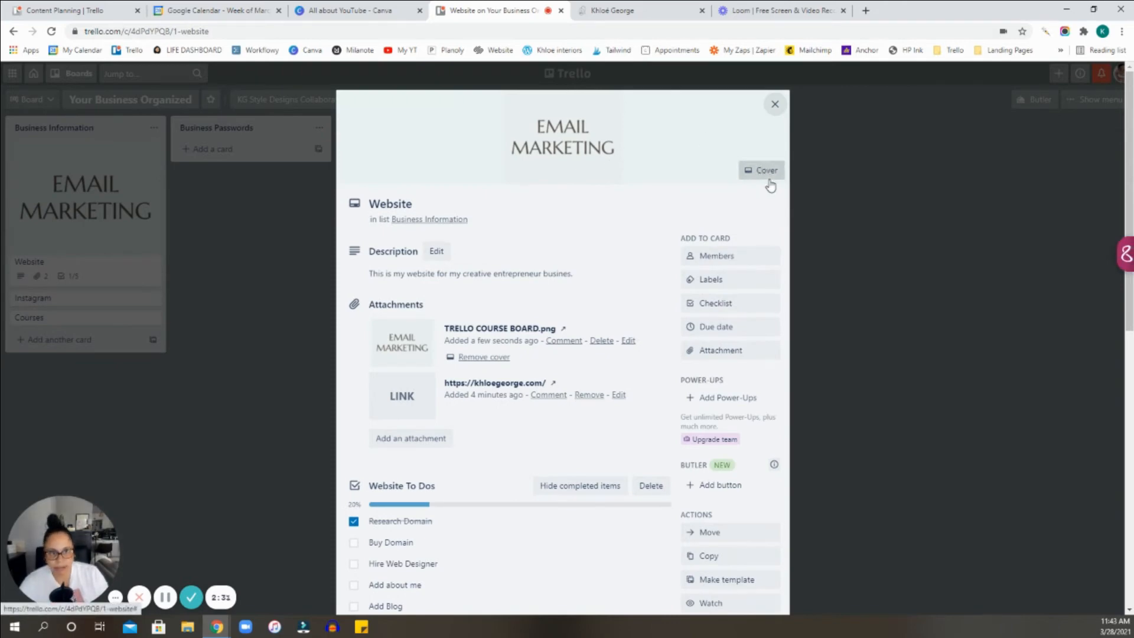
click(774, 104)
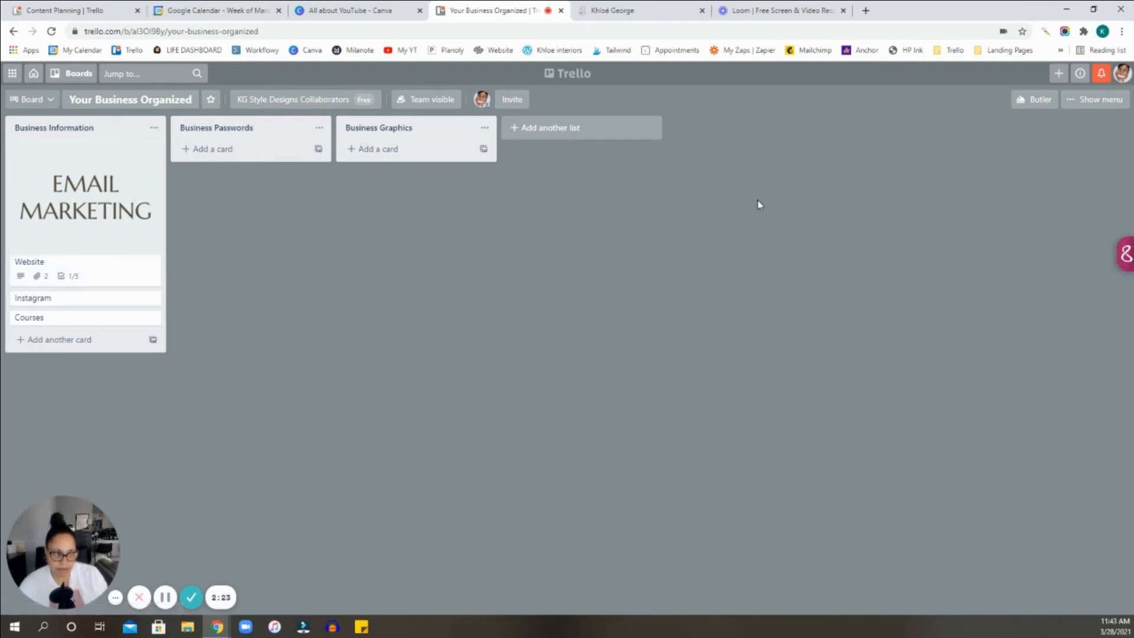
Dismiss the notification pop-up, add the purple label to the Website card, and close the card.
click(124, 205)
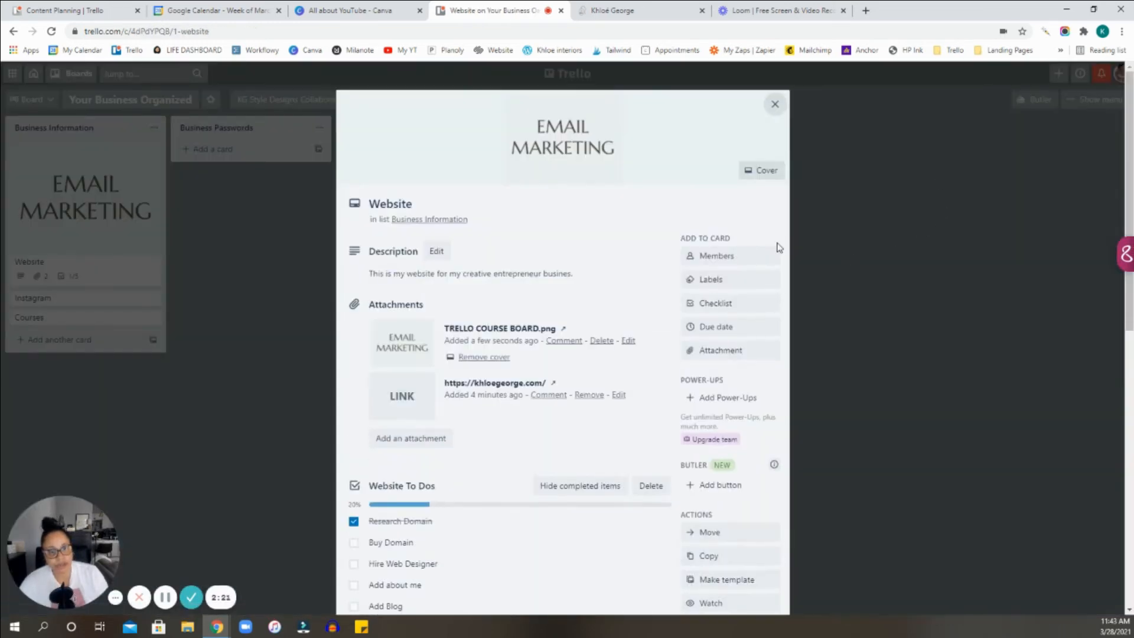
scroll(621, 334, down, 2)
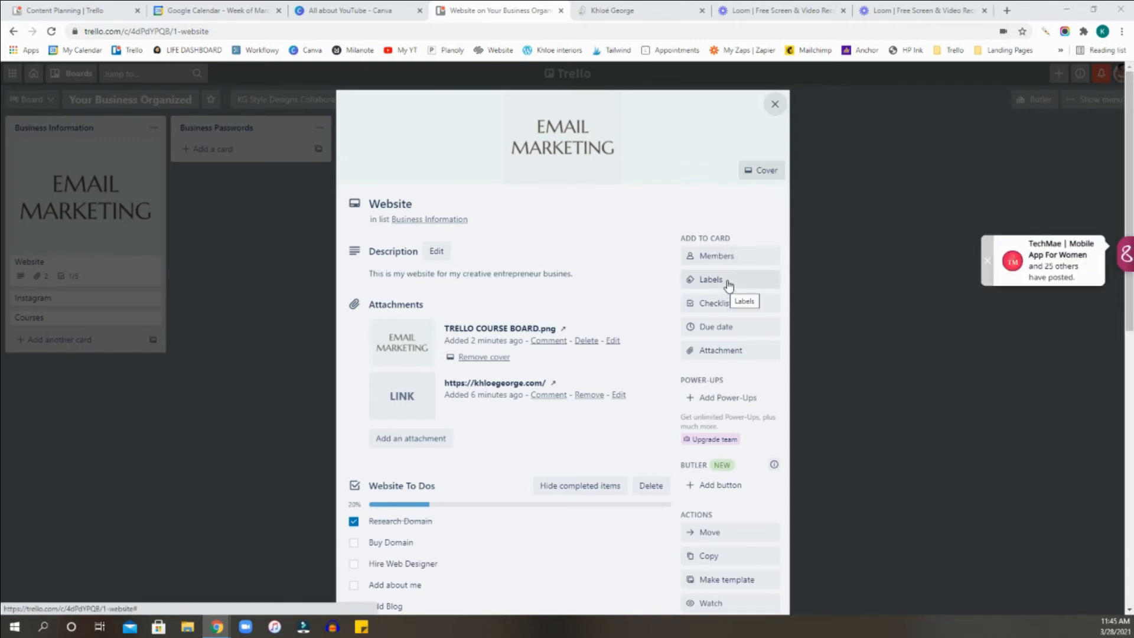
click(986, 267)
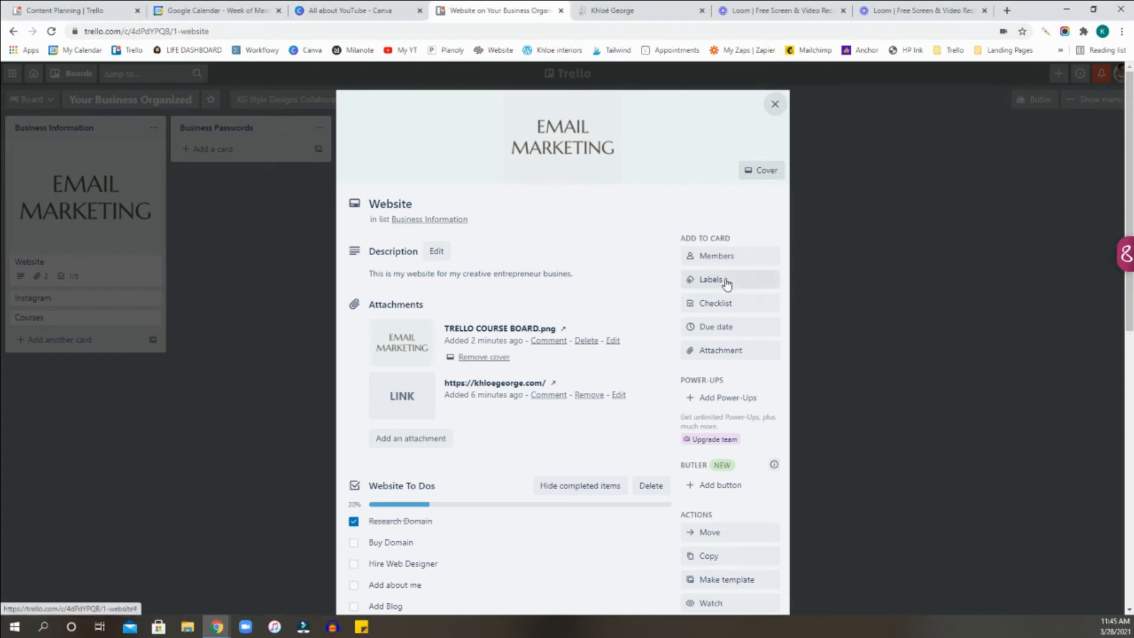
click(726, 284)
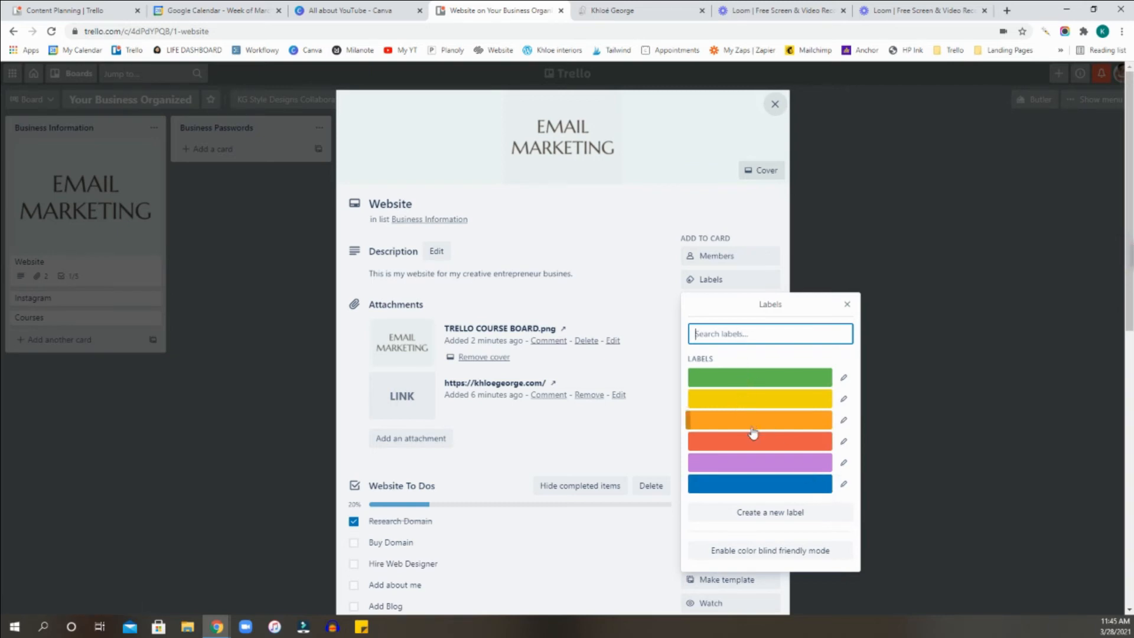
click(752, 467)
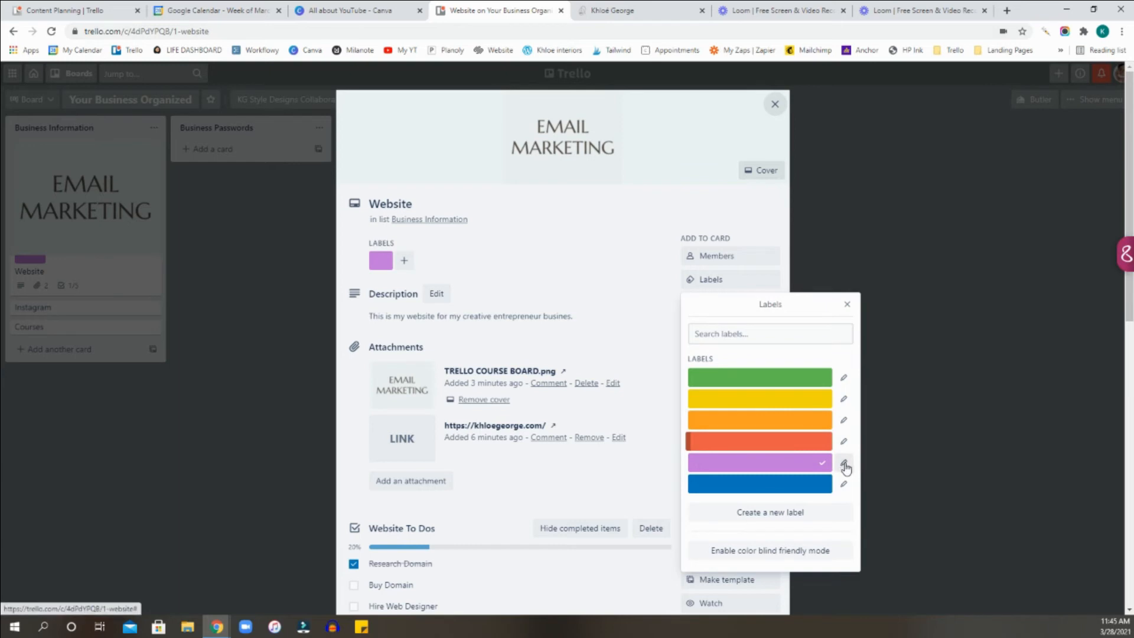
click(773, 105)
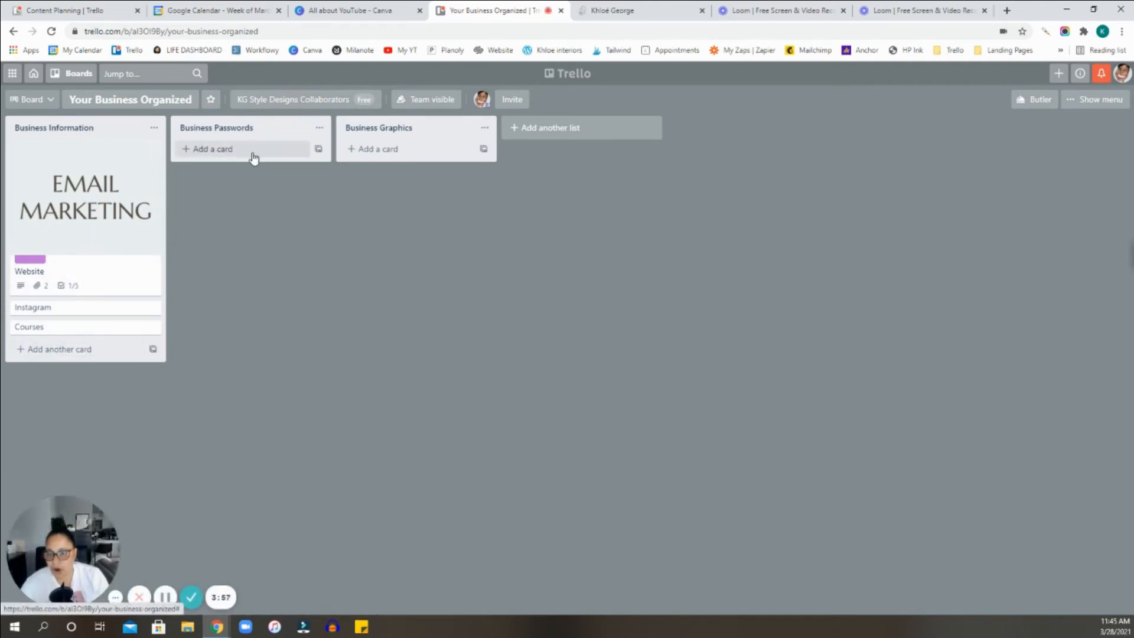
Remove the Email Marketing cover image from the Website card and return to the board.
click(84, 233)
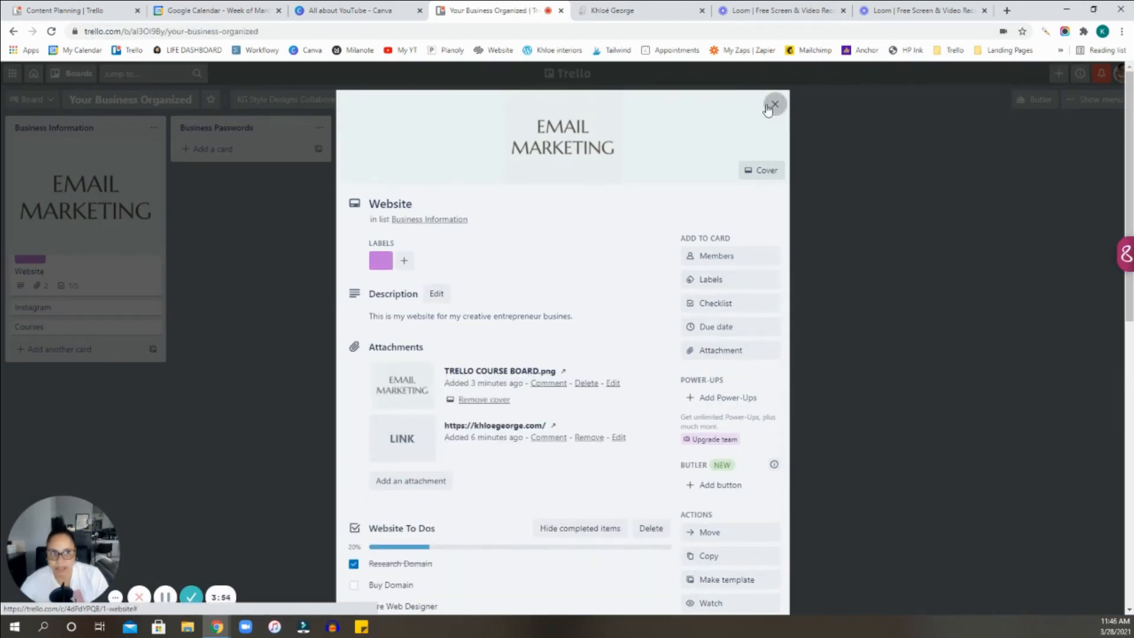
click(775, 104)
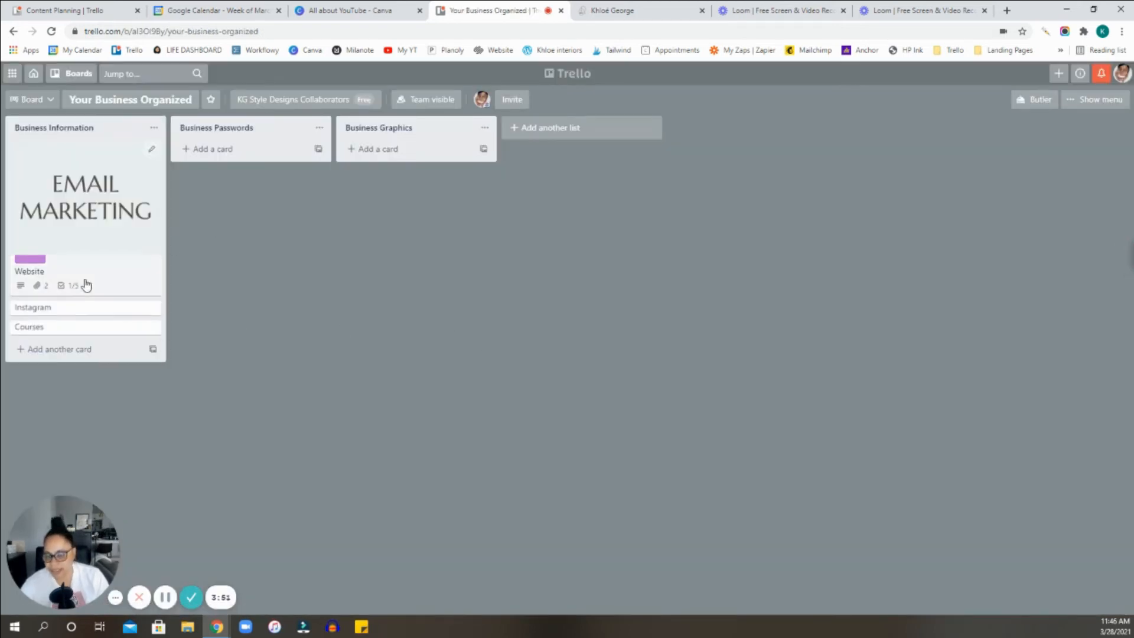
click(80, 239)
scroll(523, 308, down, 3)
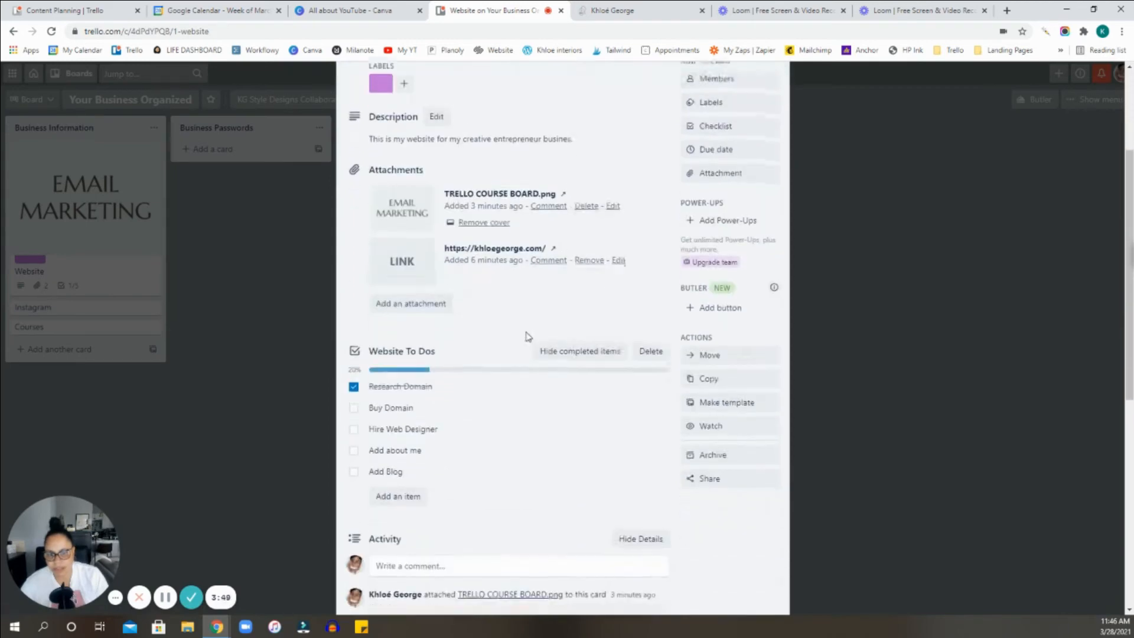
scroll(527, 337, up, 3)
click(484, 399)
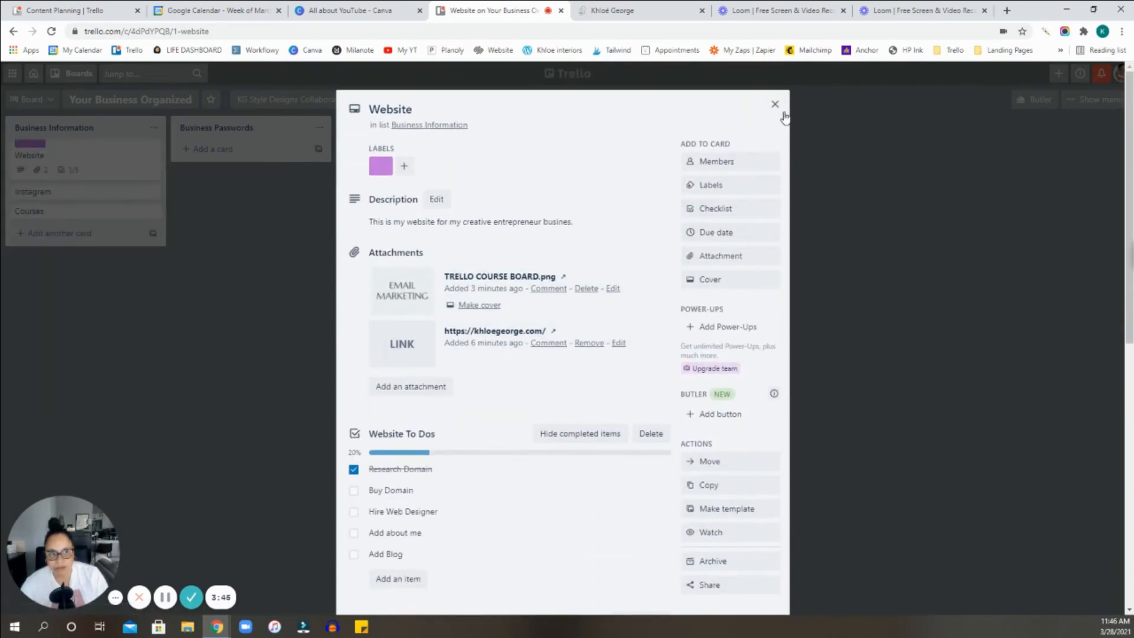
click(778, 104)
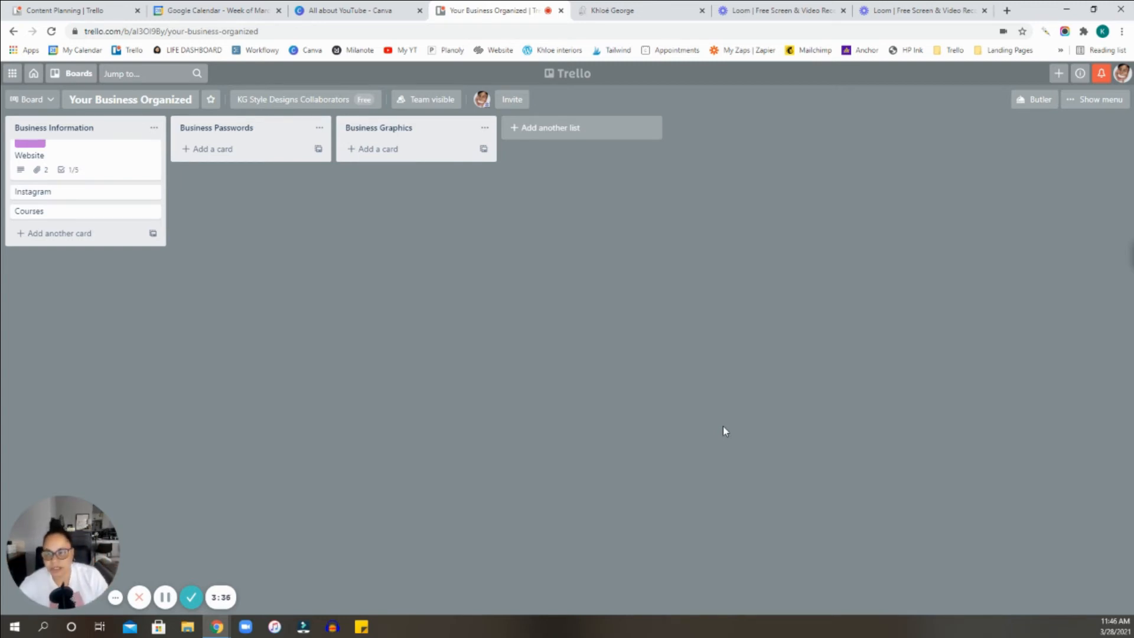
Reopen the Website card and restore the TRELLO COURSE BOARD.png attachment as its cover.
click(97, 148)
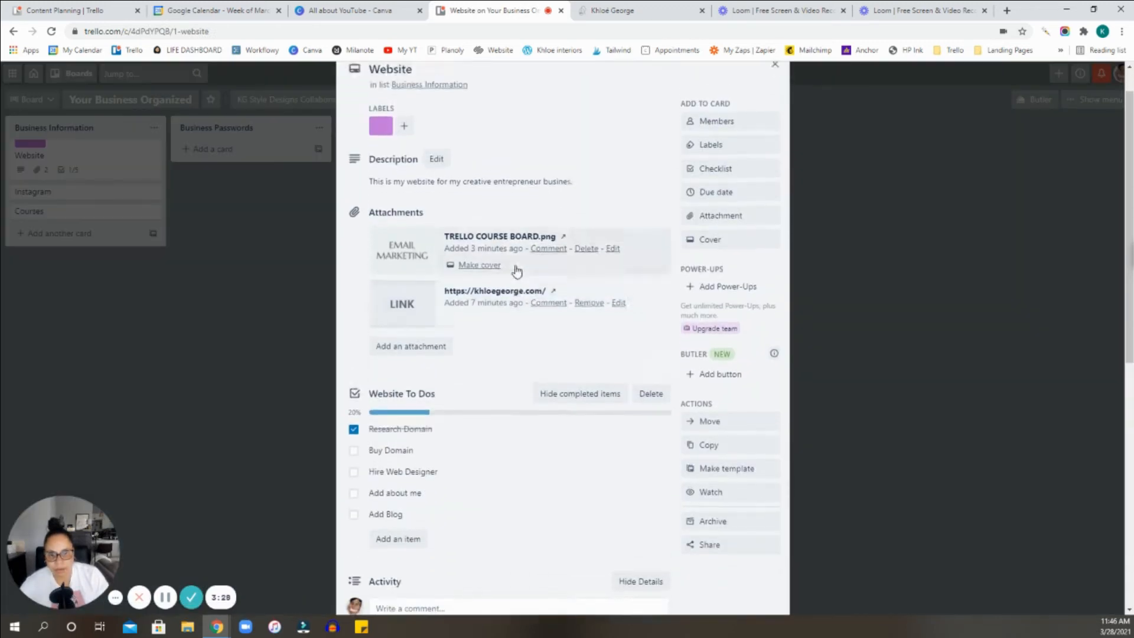
click(486, 305)
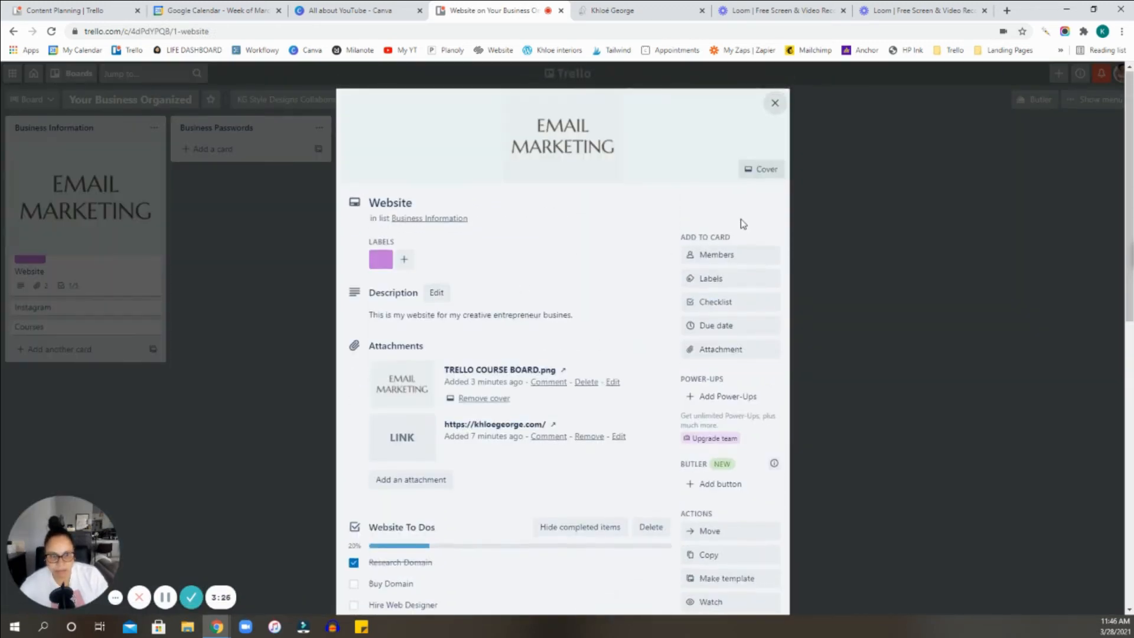
scroll(744, 230, down, 3)
scroll(750, 239, up, 3)
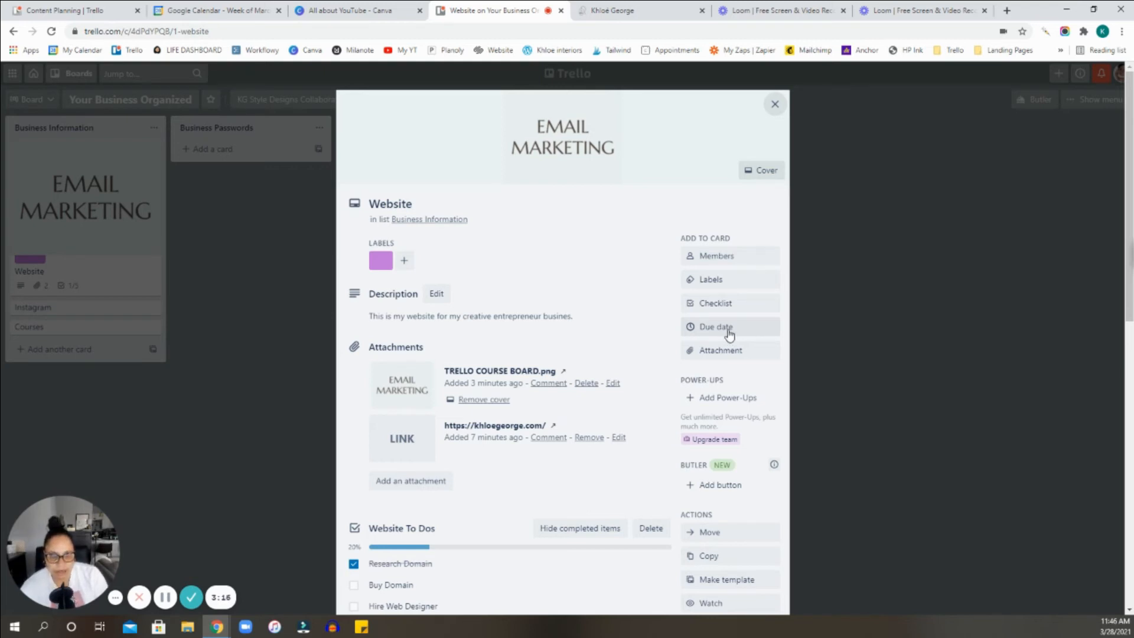
Choose 3/30/2021 as the due date for the Website card.
click(719, 332)
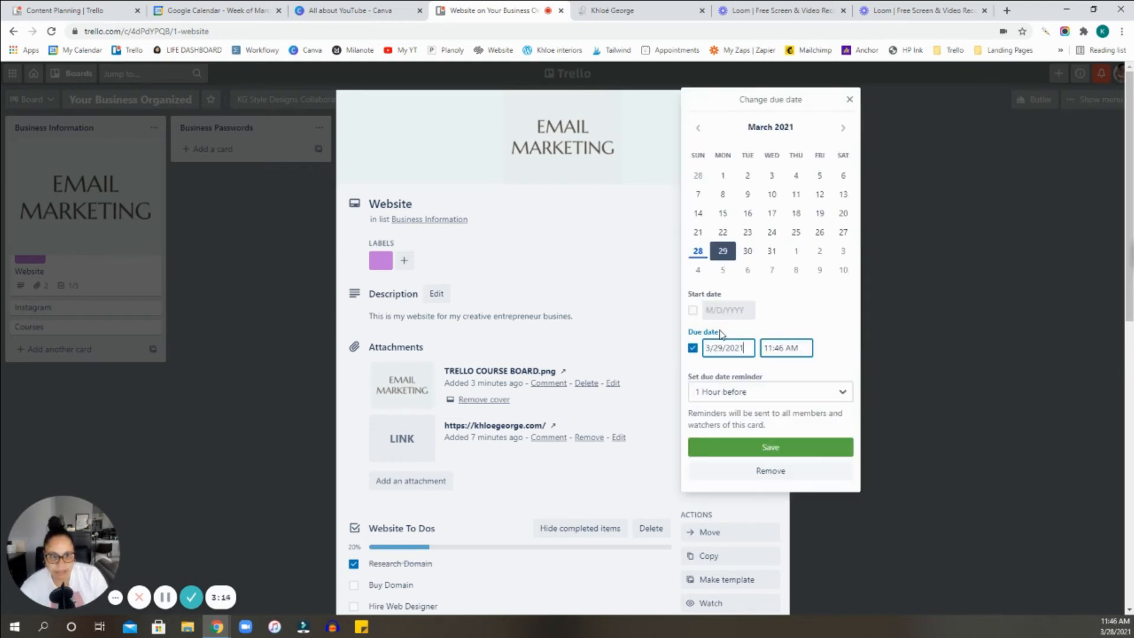
click(751, 257)
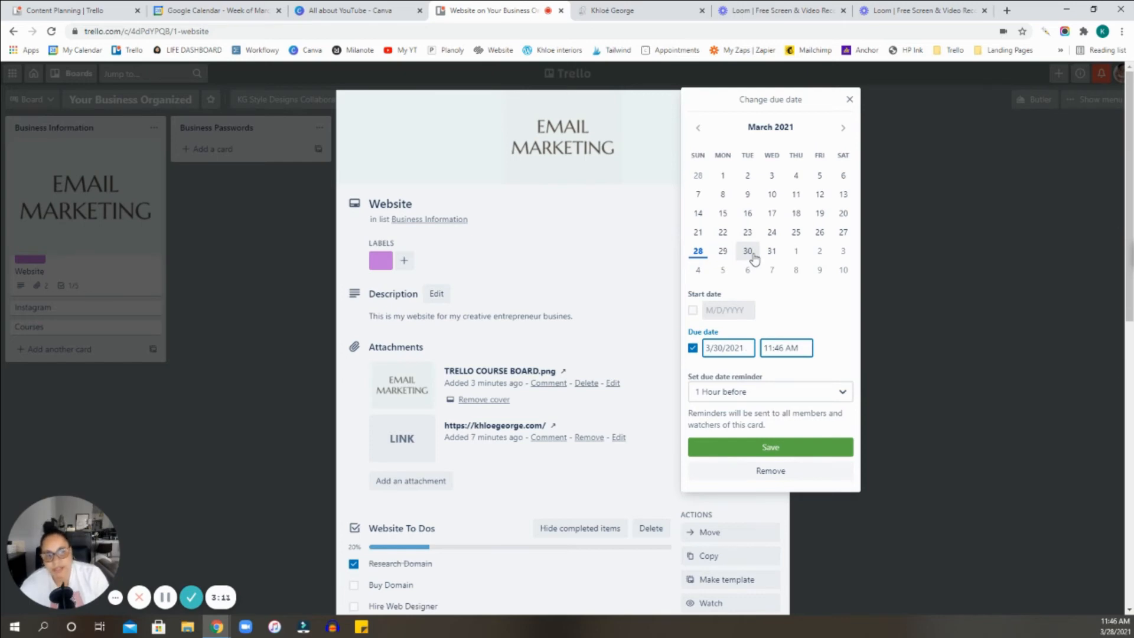
click(804, 348)
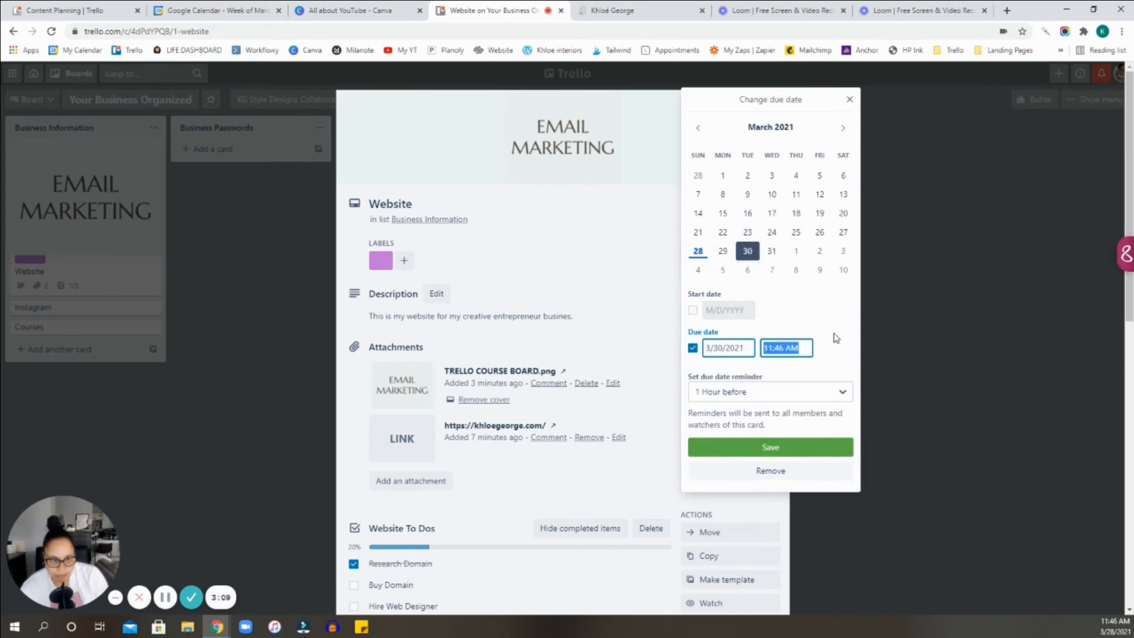
click(834, 333)
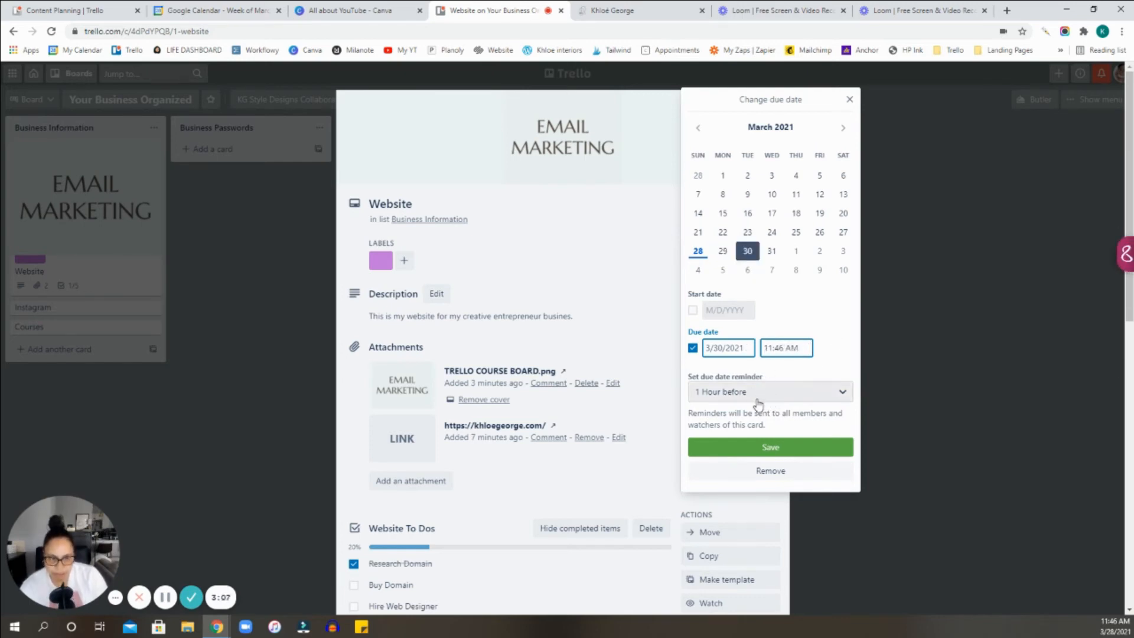
Set the due date reminder to 15 minutes before and save the Website card's due date.
click(759, 401)
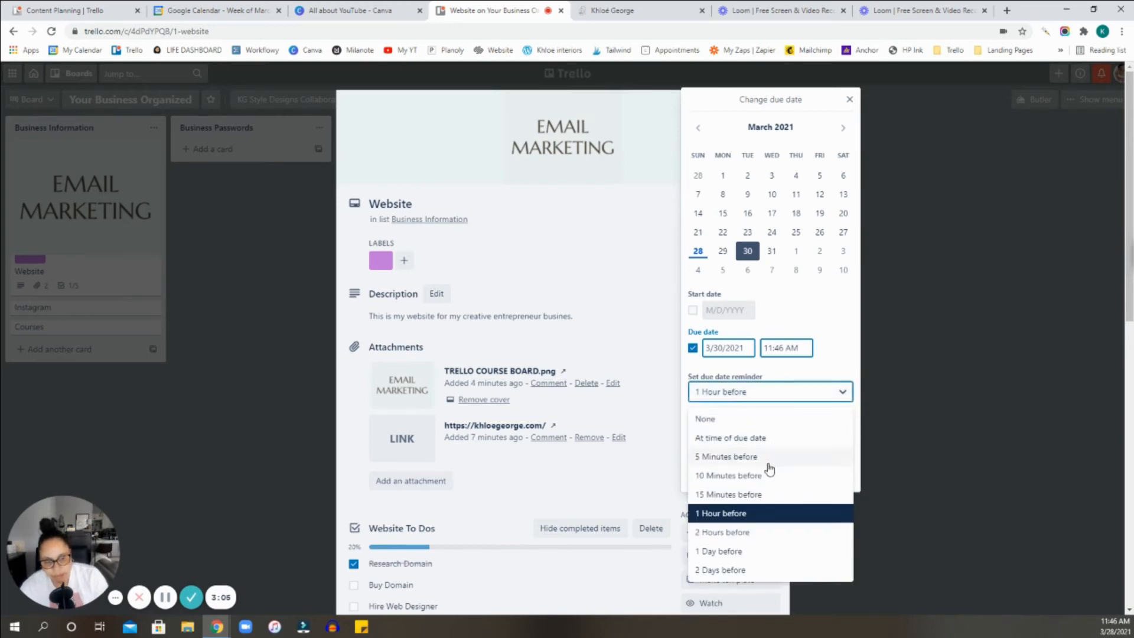
click(742, 494)
click(762, 390)
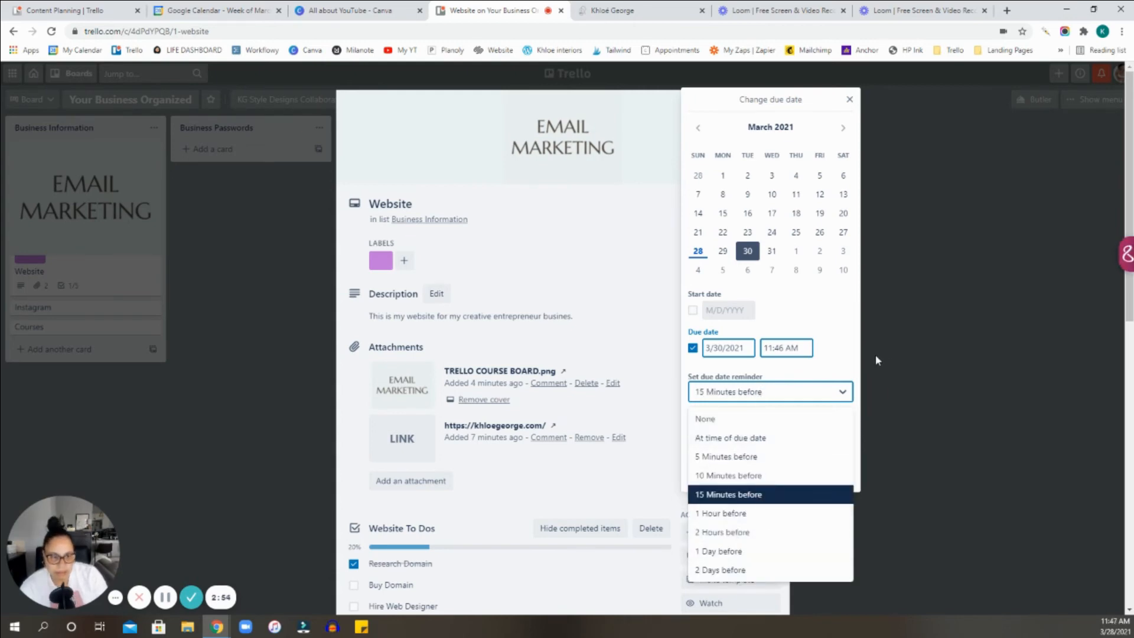
click(849, 340)
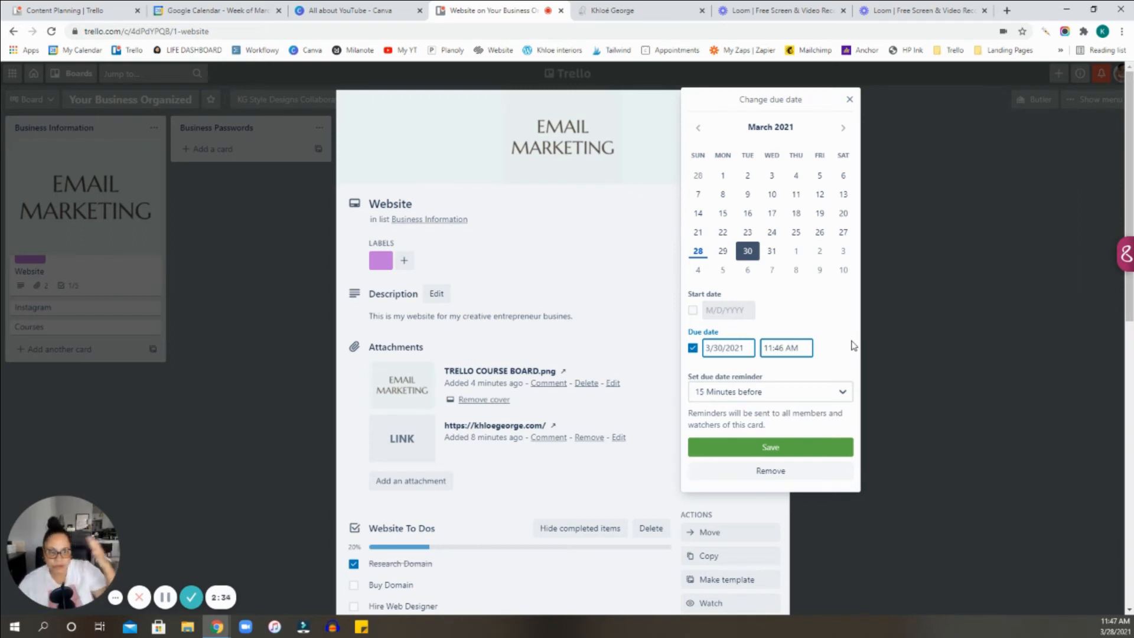
click(736, 394)
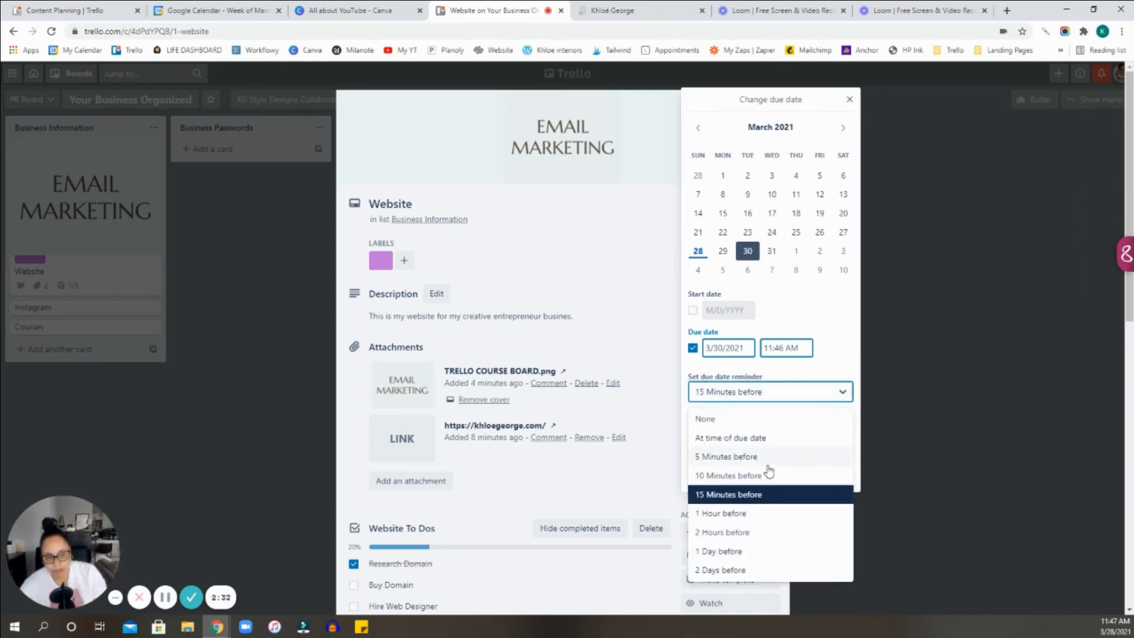
click(844, 359)
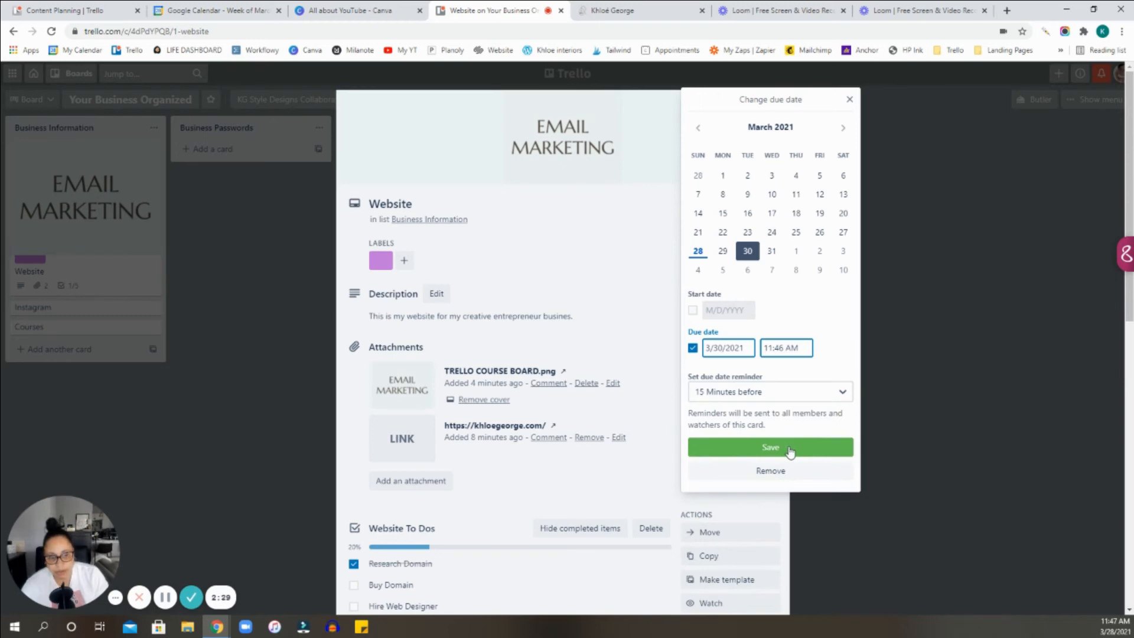
click(790, 449)
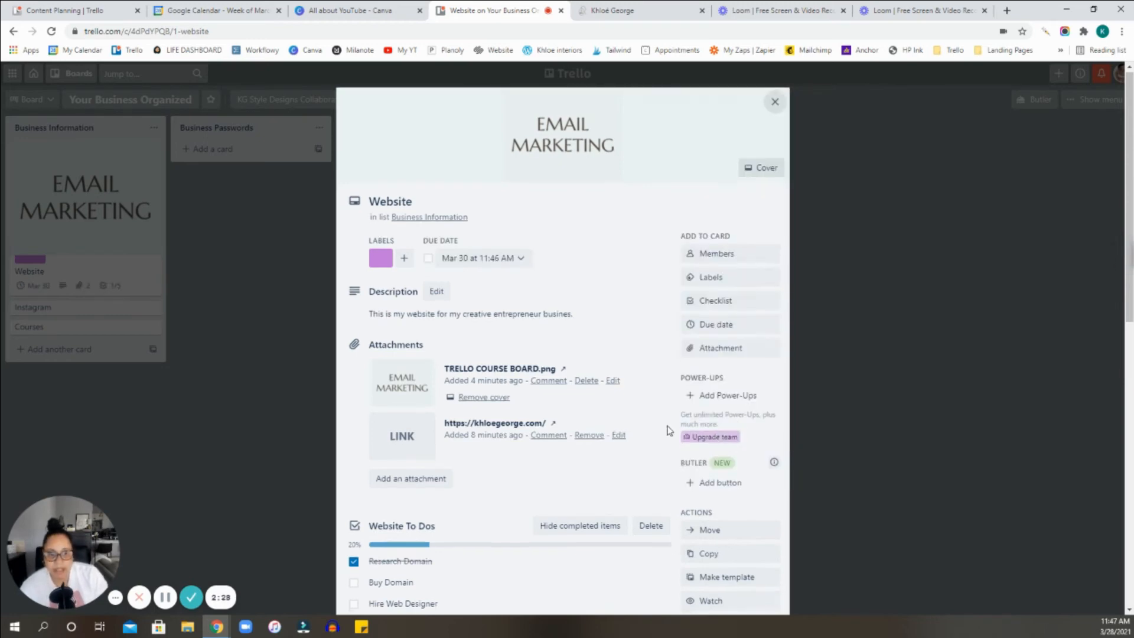
scroll(638, 423, down, 1)
scroll(659, 427, up, 1)
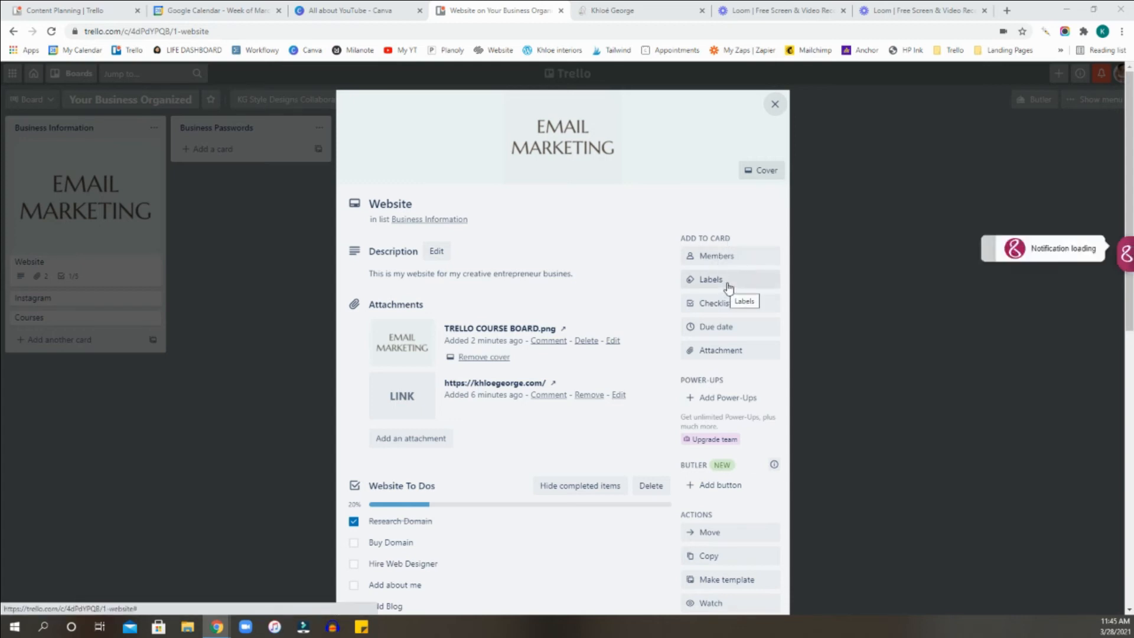
Apply the purple label to the Website card, check the card once more, and return to the board.
click(987, 264)
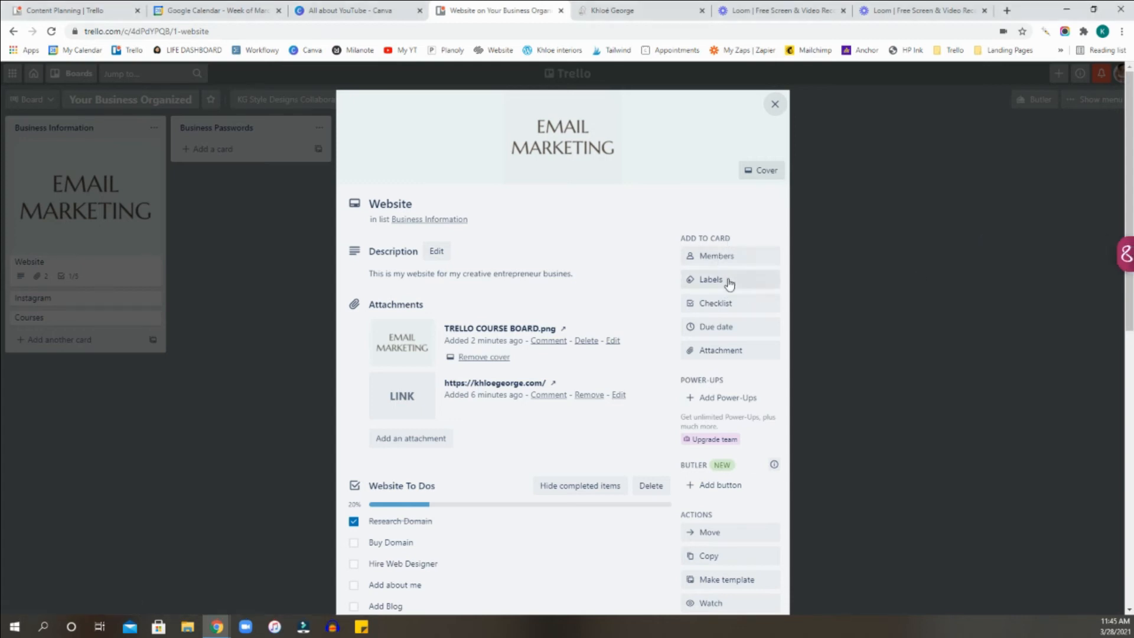
click(725, 284)
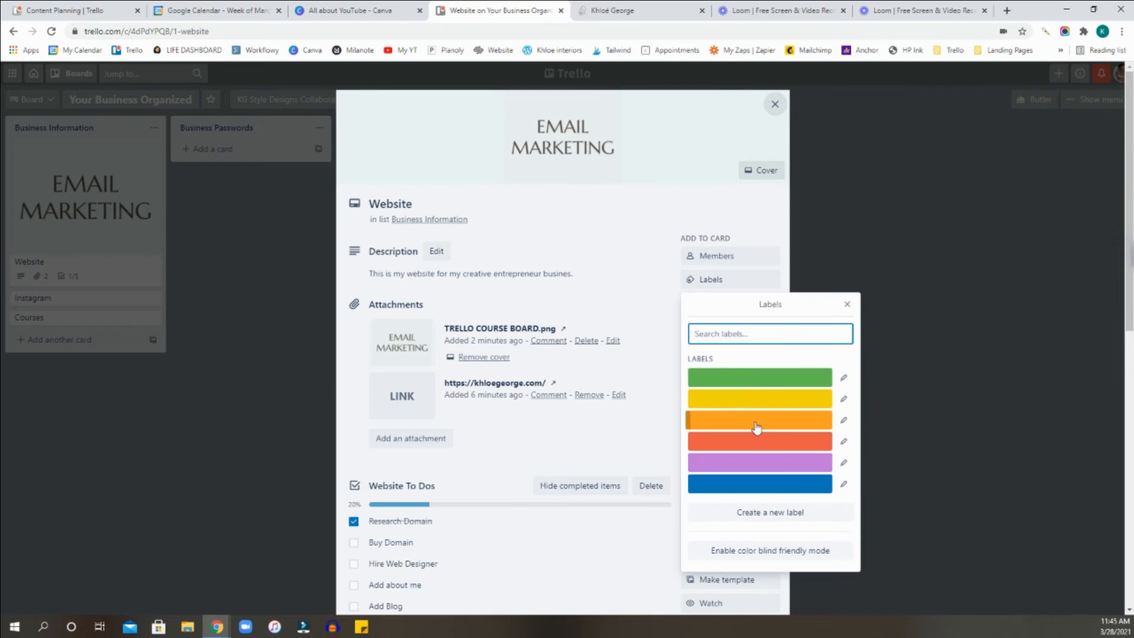
click(752, 463)
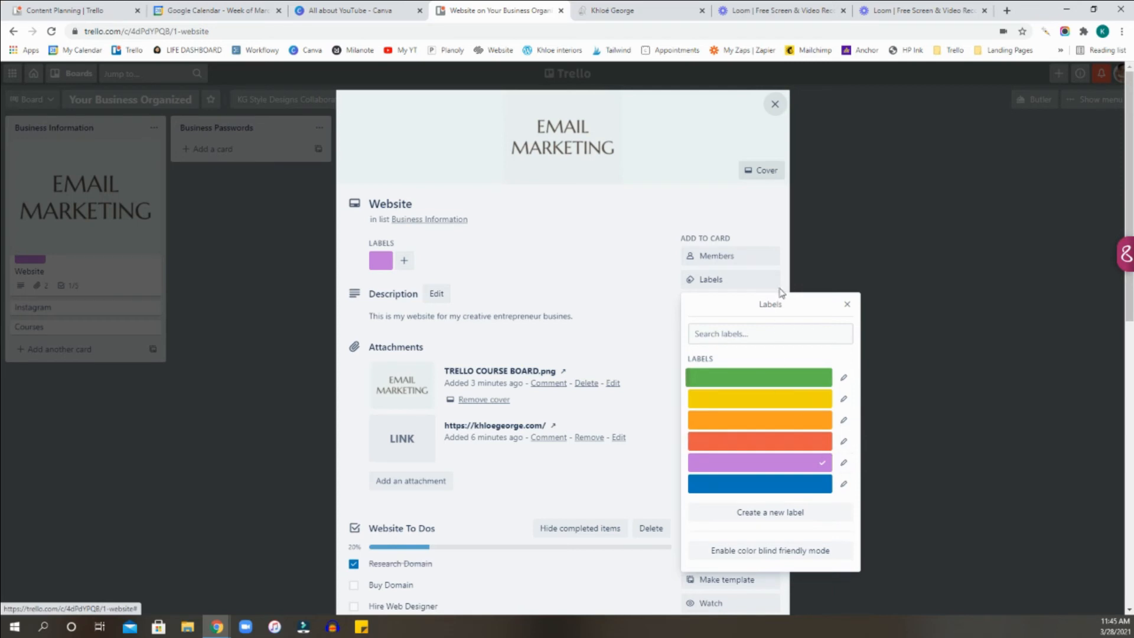
click(770, 112)
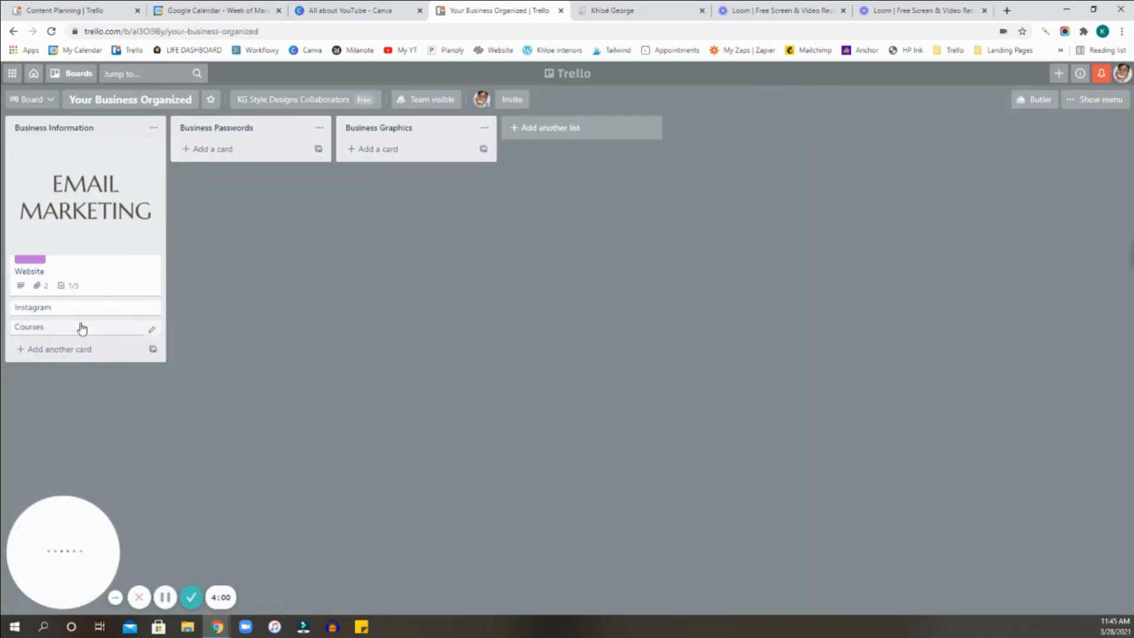
click(83, 232)
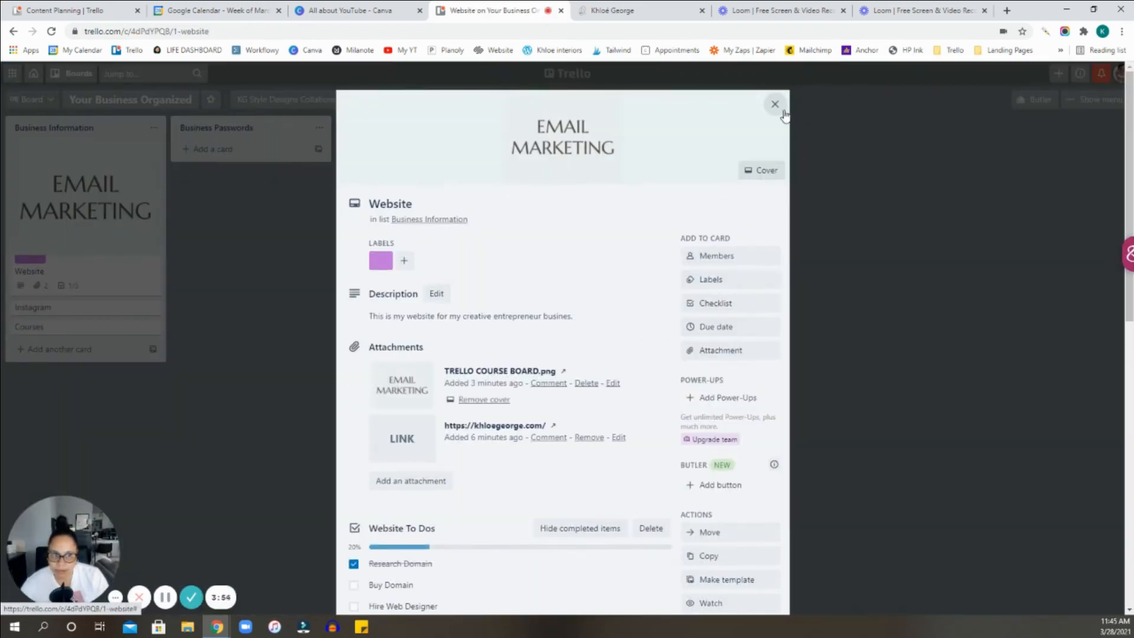
click(775, 105)
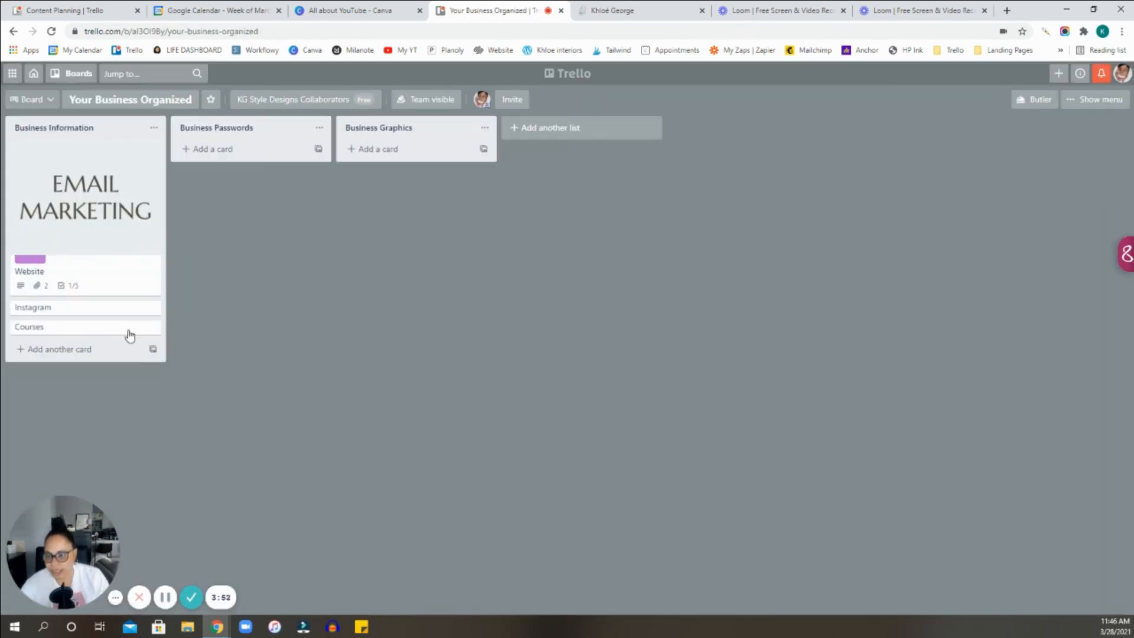
Open the Website card, remove its cover image, and return to the board.
click(102, 223)
scroll(526, 329, down, 3)
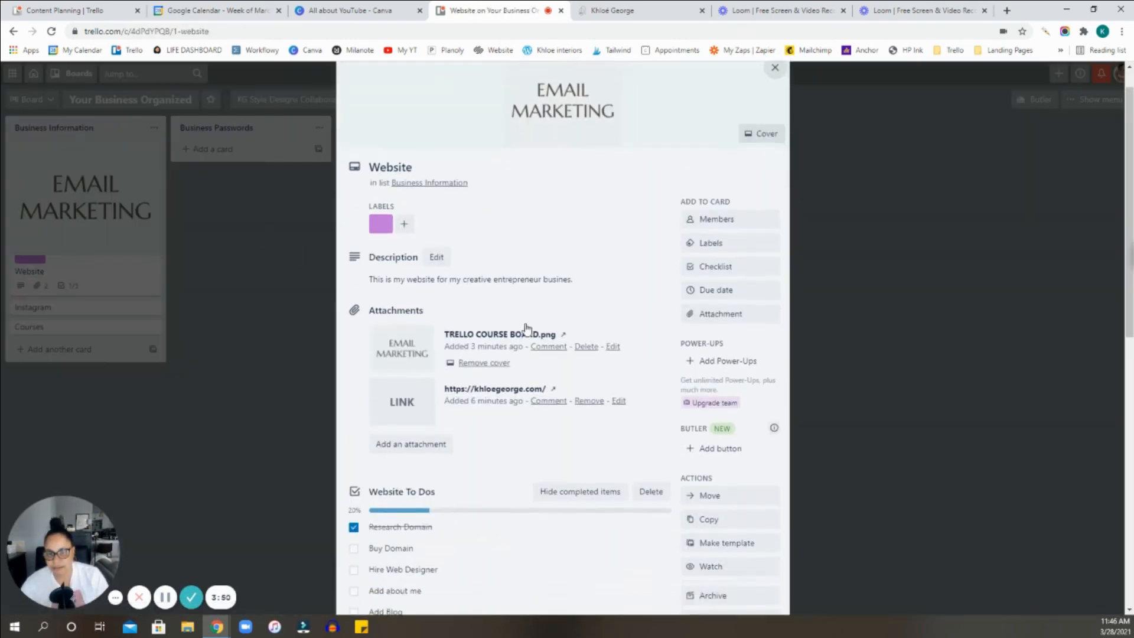
scroll(528, 334, up, 3)
scroll(555, 354, down, 2)
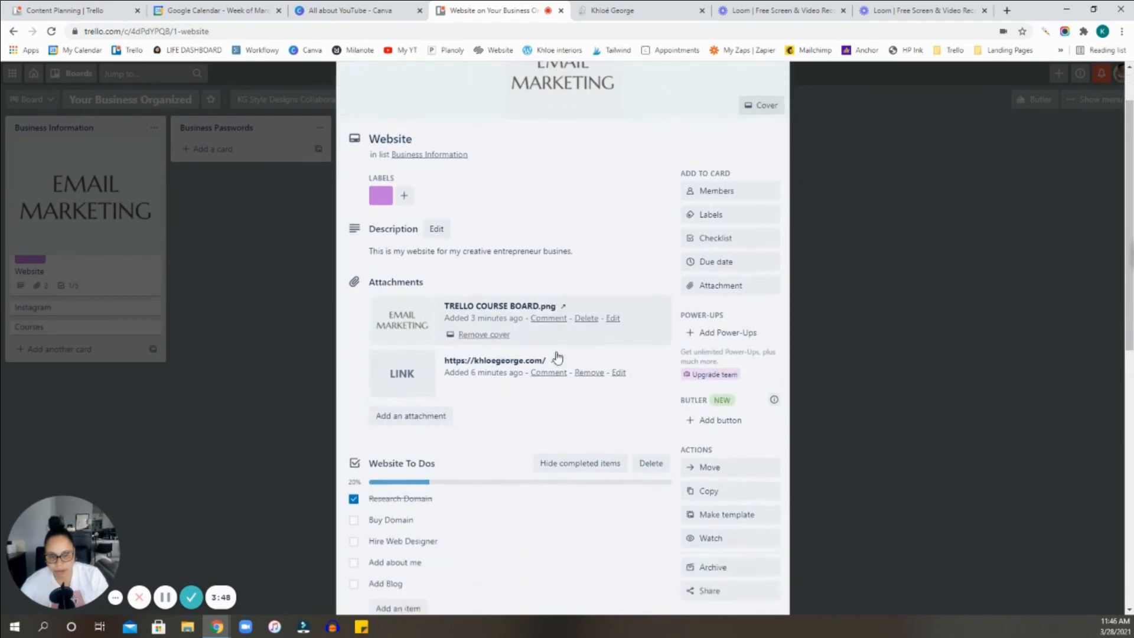
click(498, 282)
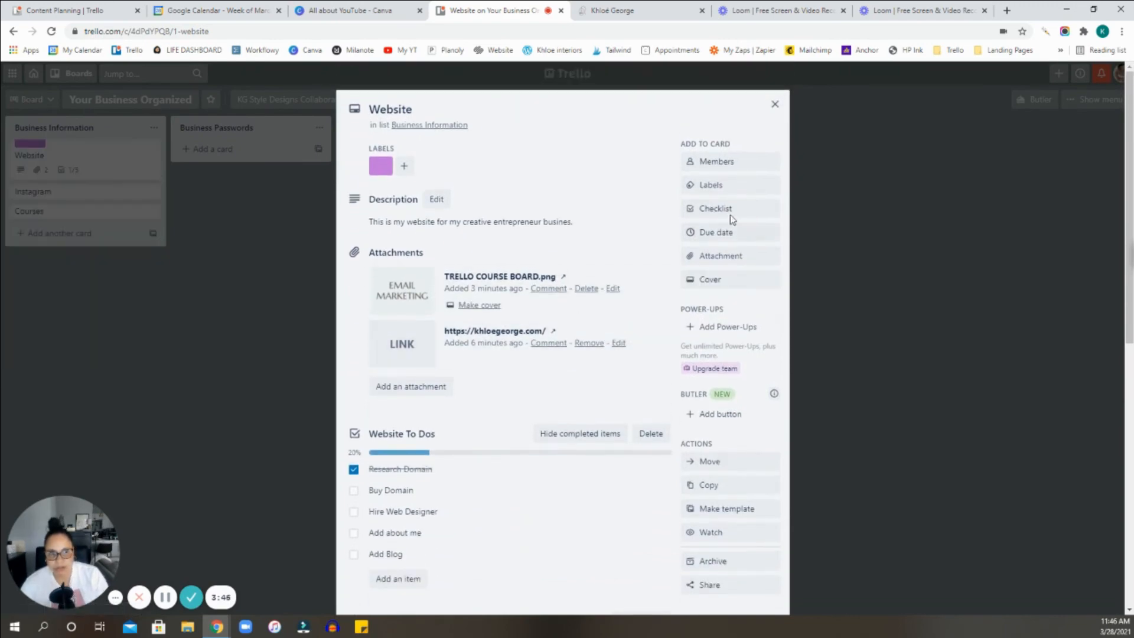
click(774, 109)
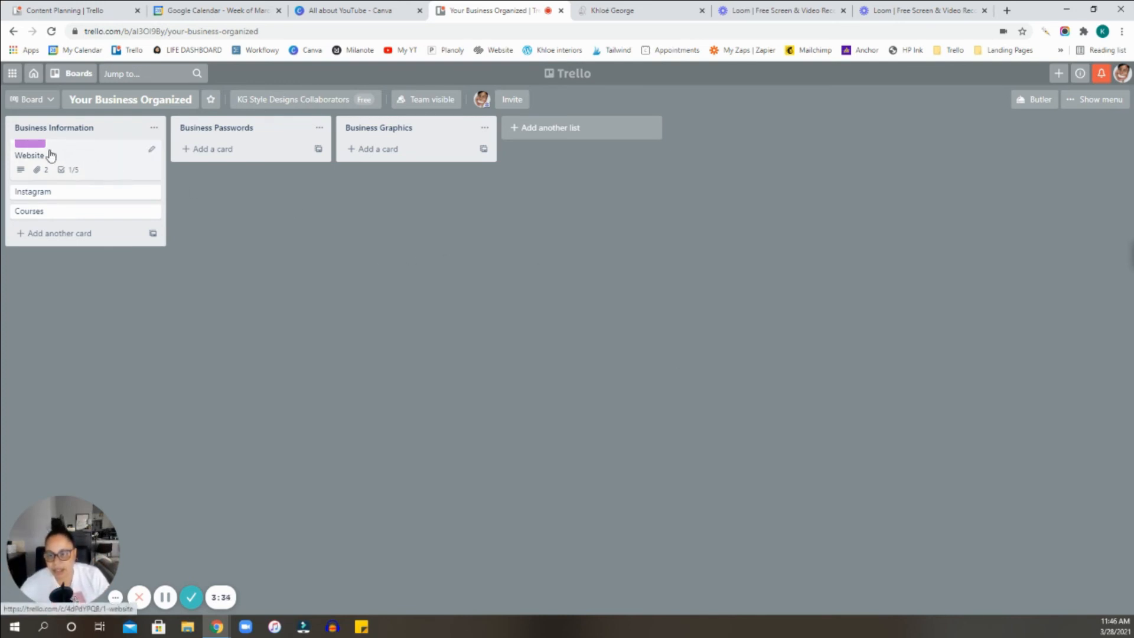
Reopen the Website card and make the TRELLO COURSE BOARD.png attachment its cover again.
click(87, 153)
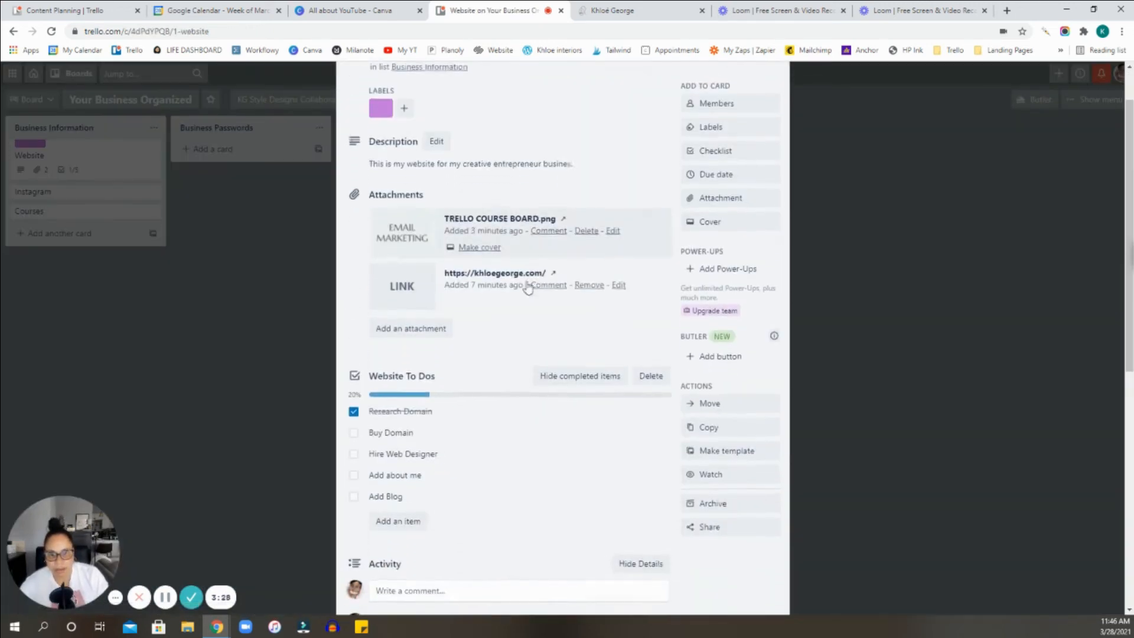
scroll(527, 288, up, 1)
click(487, 304)
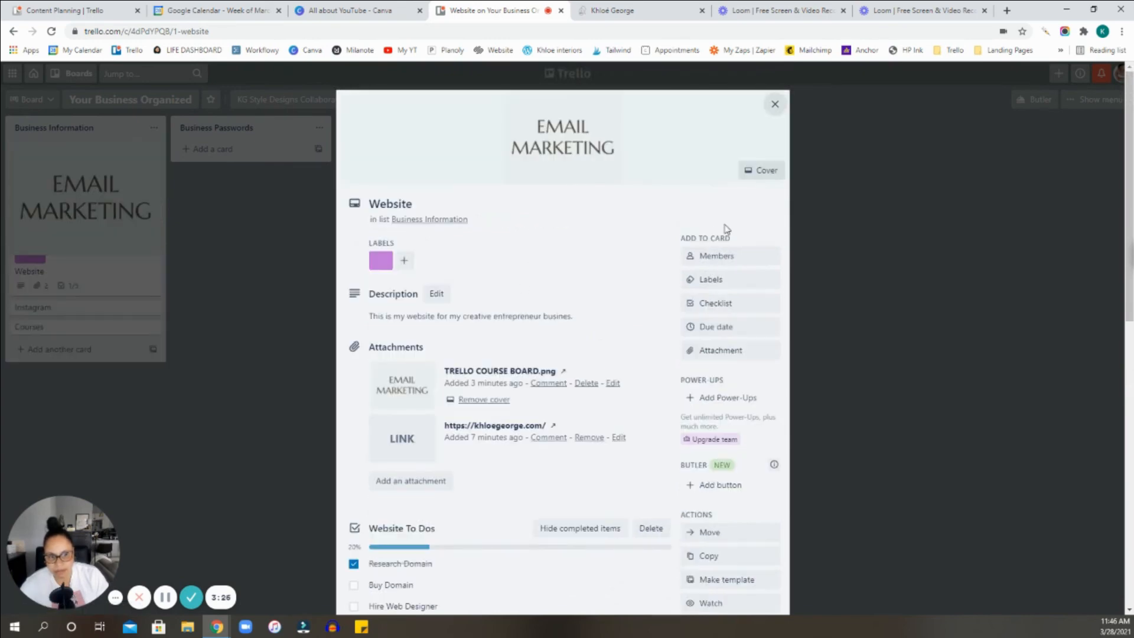
scroll(742, 231, down, 3)
scroll(772, 258, up, 3)
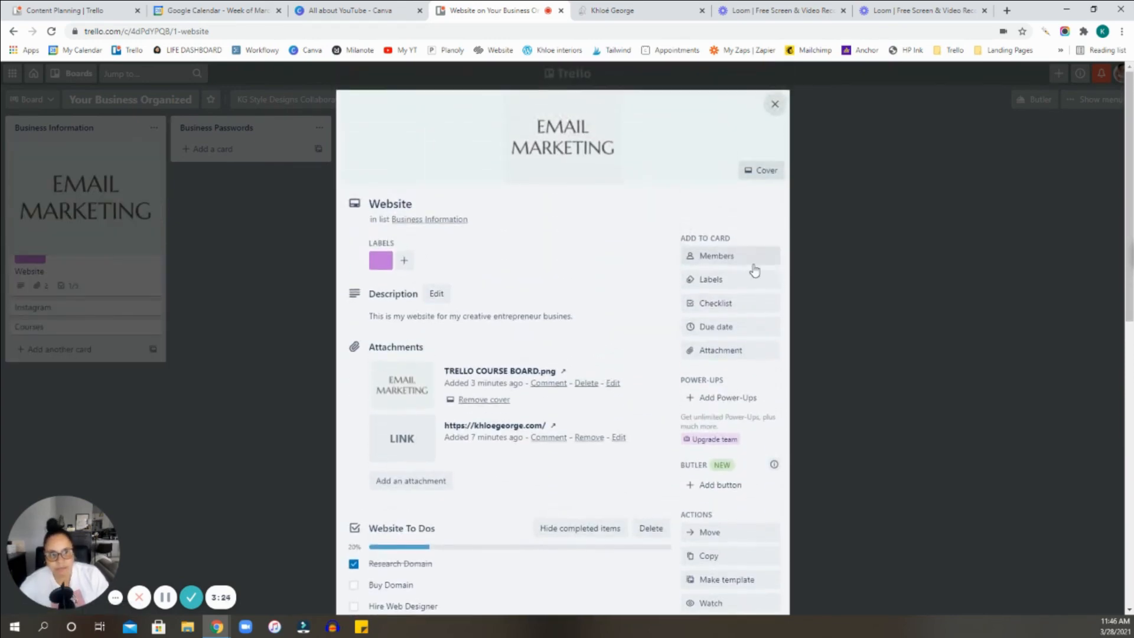
Choose 3/30/2021 as the Website card's due date with a reminder 15 minutes before, and review the other reminder options.
click(718, 331)
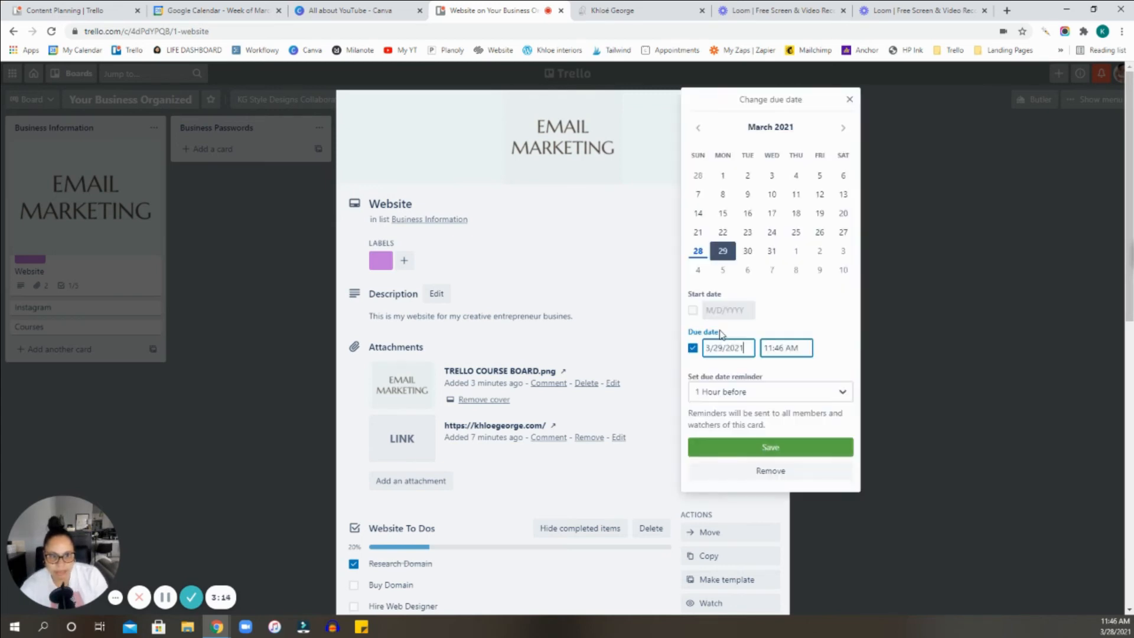
click(751, 254)
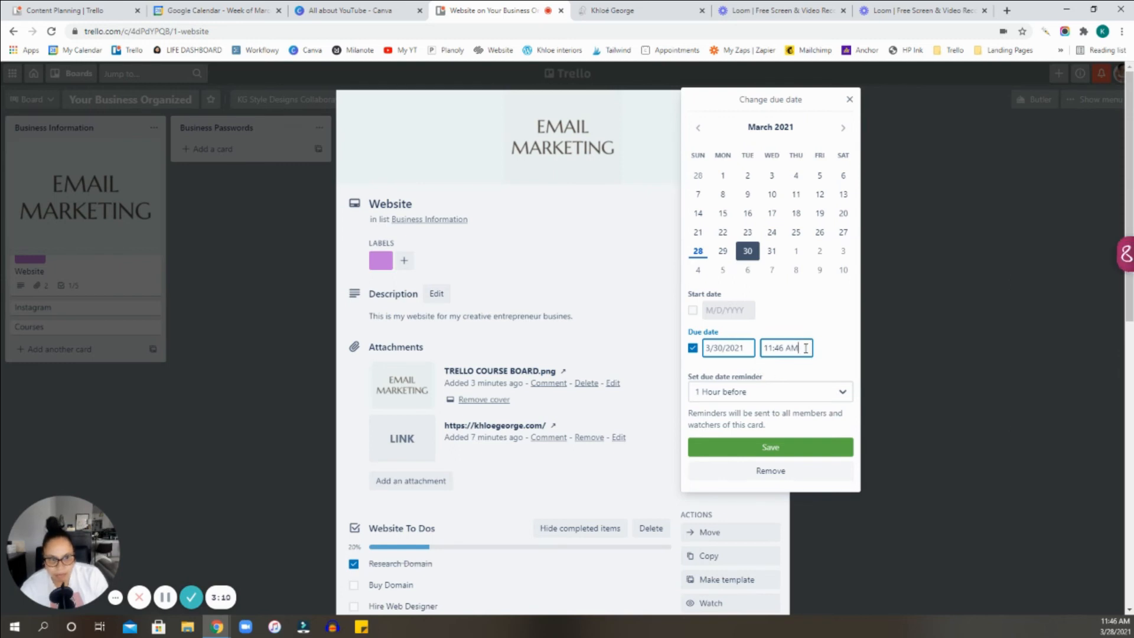
click(756, 393)
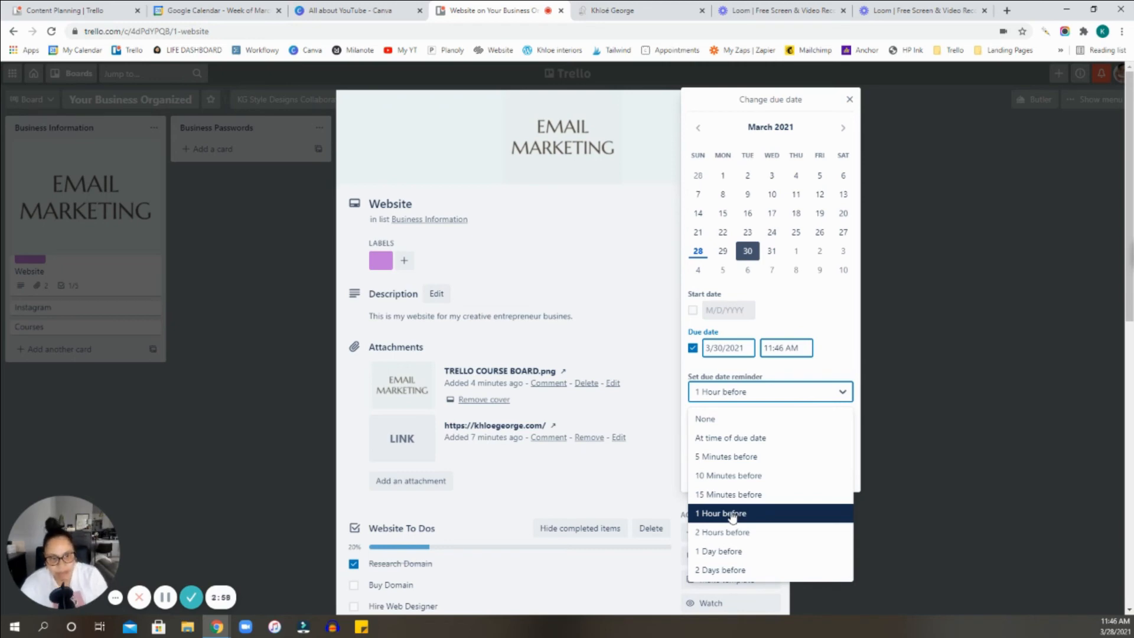
click(745, 494)
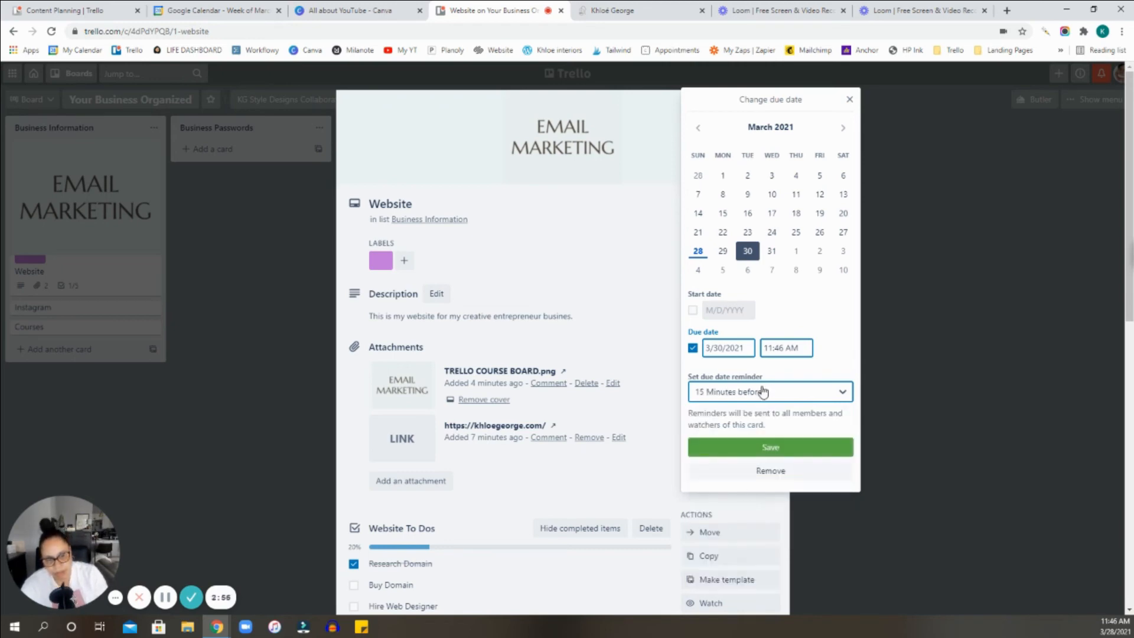
click(763, 391)
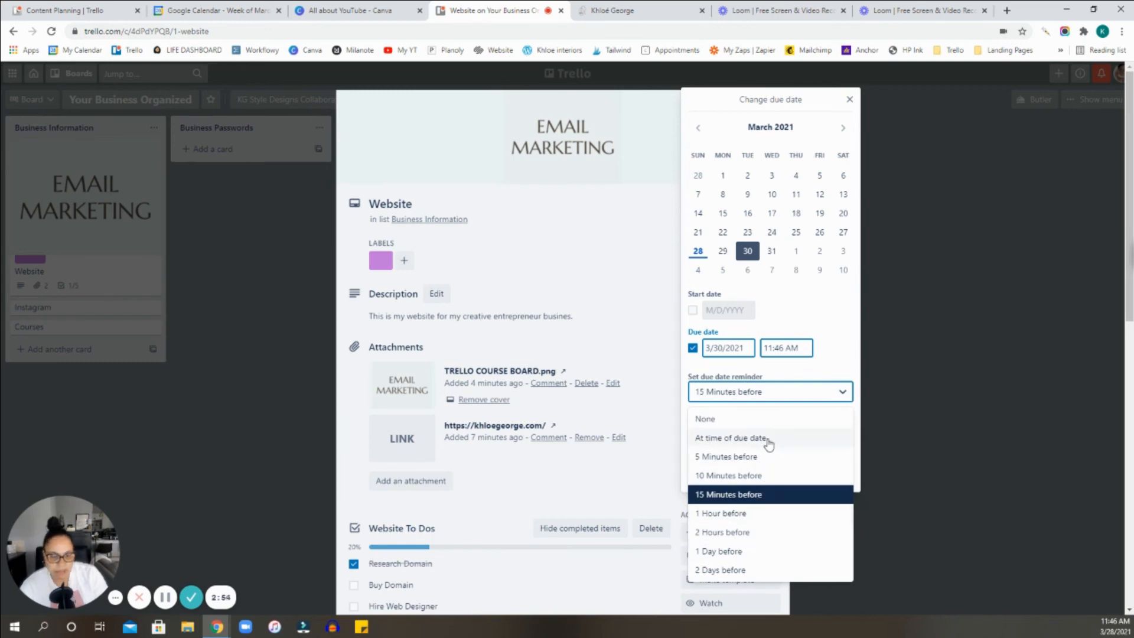
click(849, 338)
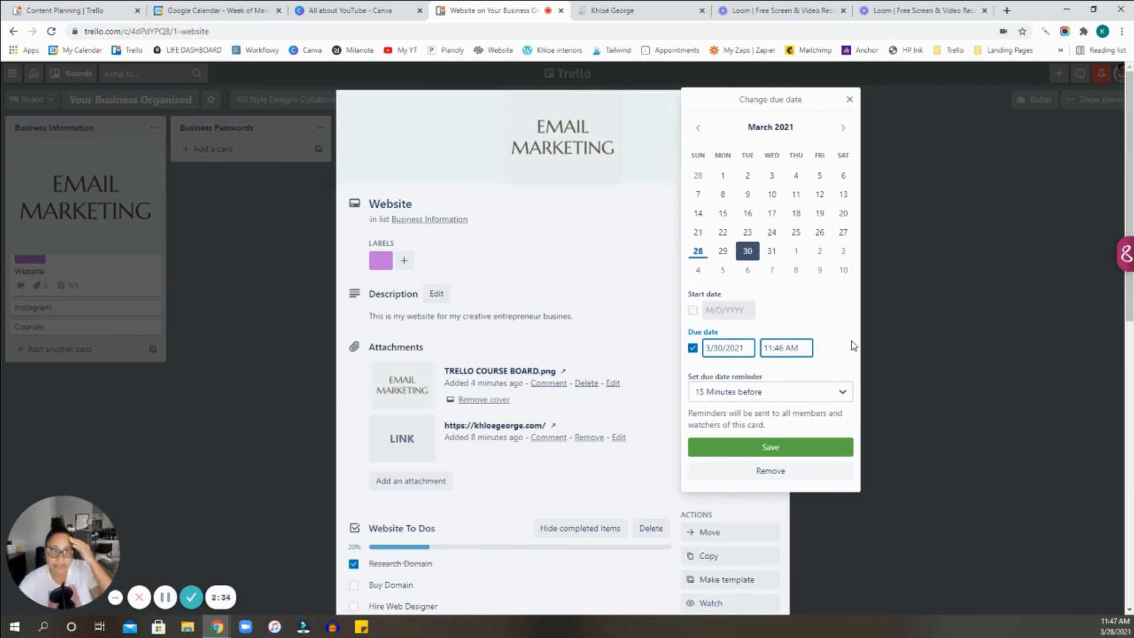
click(745, 392)
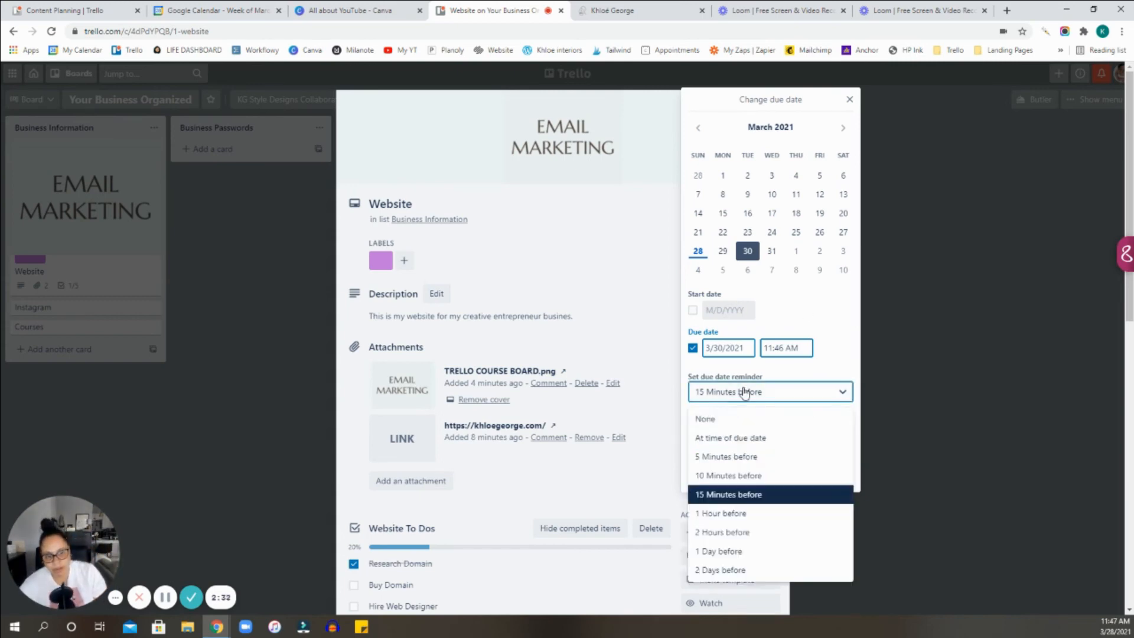
click(849, 353)
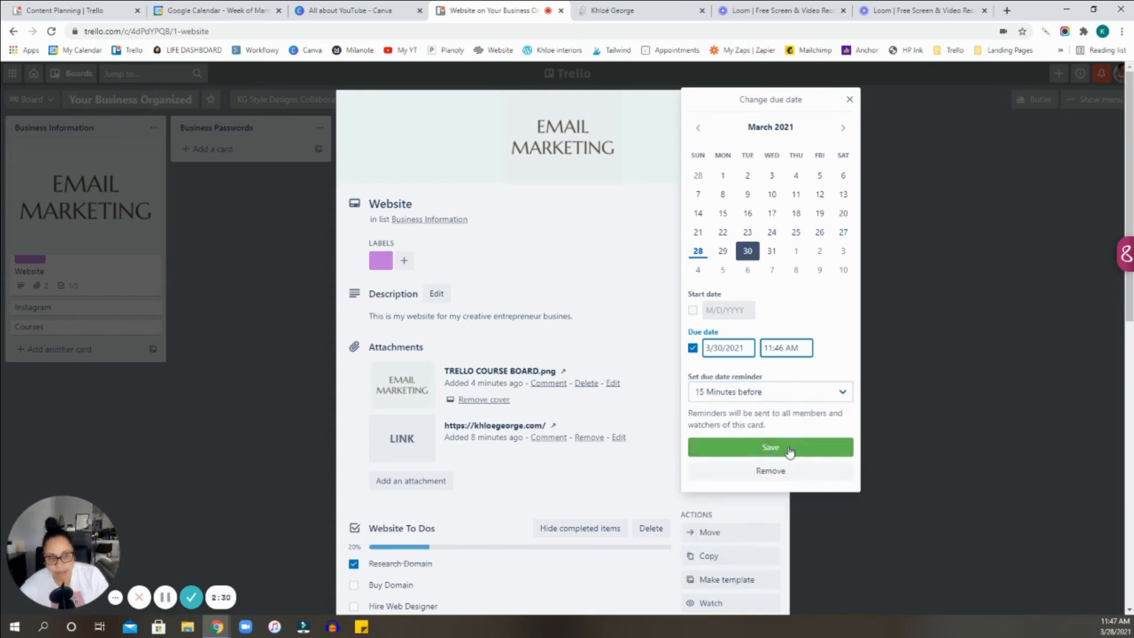
Save the Website card's due date, mark it complete, and return to the board.
click(789, 449)
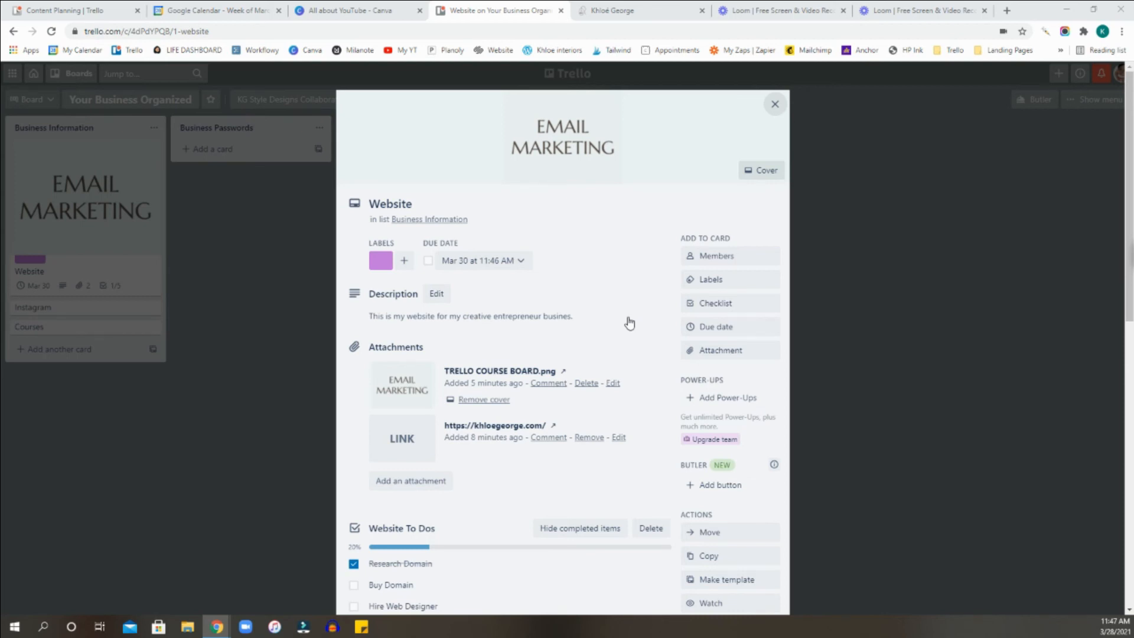
click(429, 261)
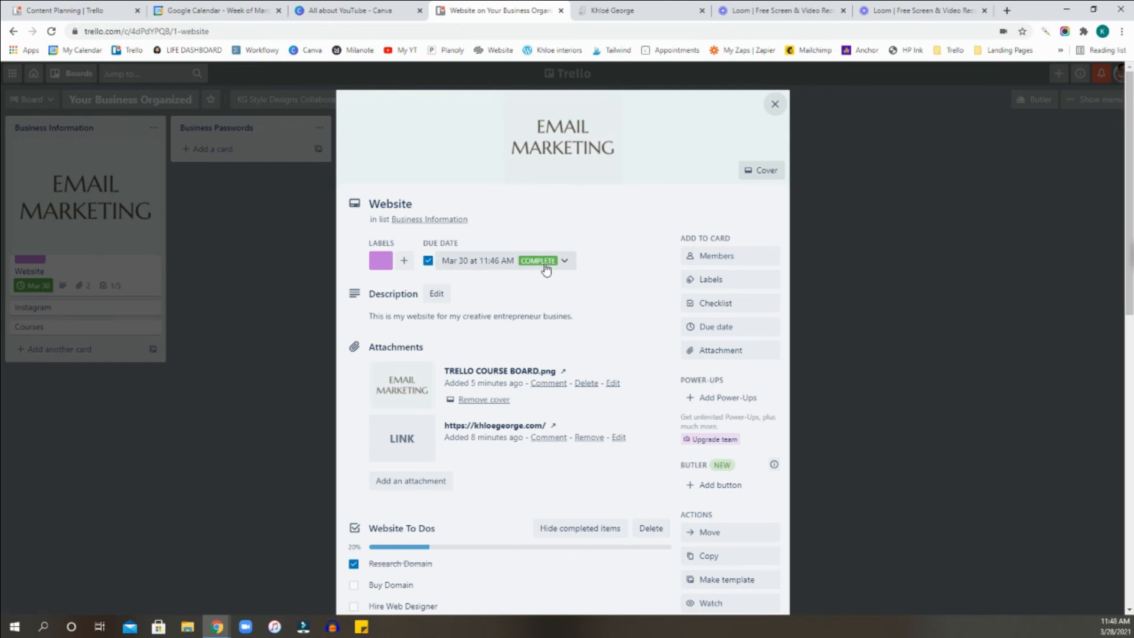
click(775, 104)
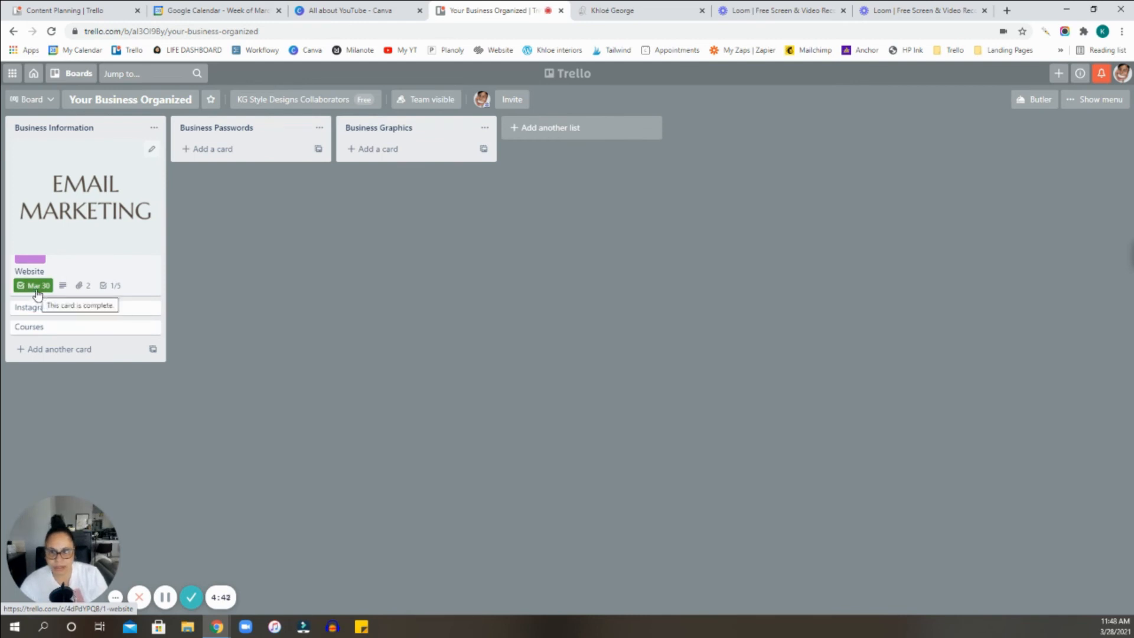
Reopen the Website card and review its due date, attachments, checklist, activity and available actions.
click(108, 268)
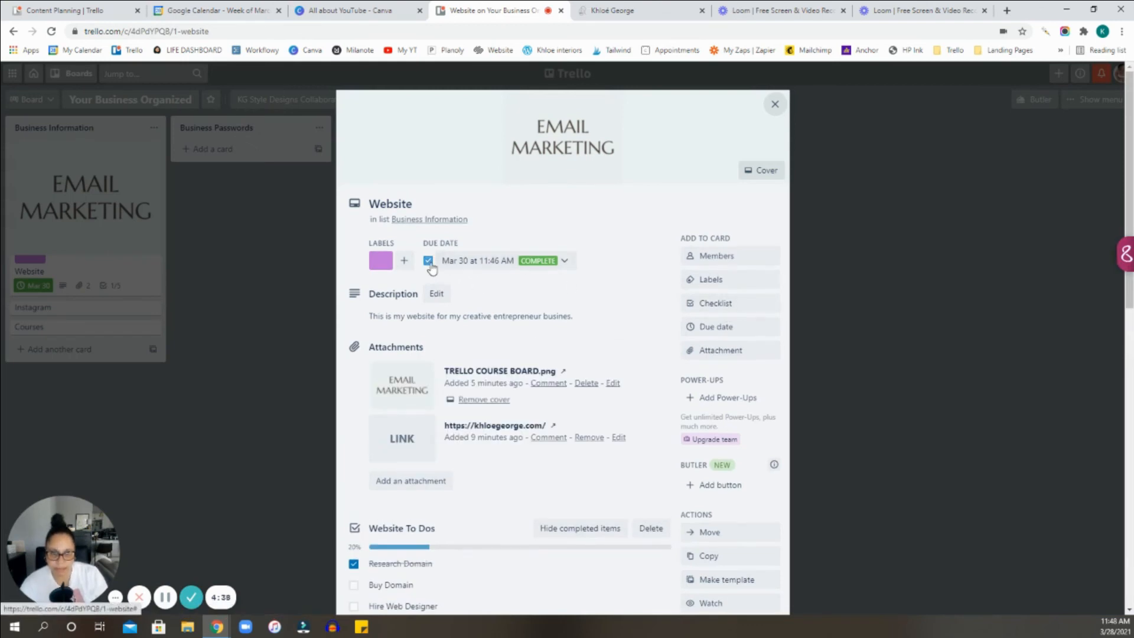
scroll(753, 292, down, 2)
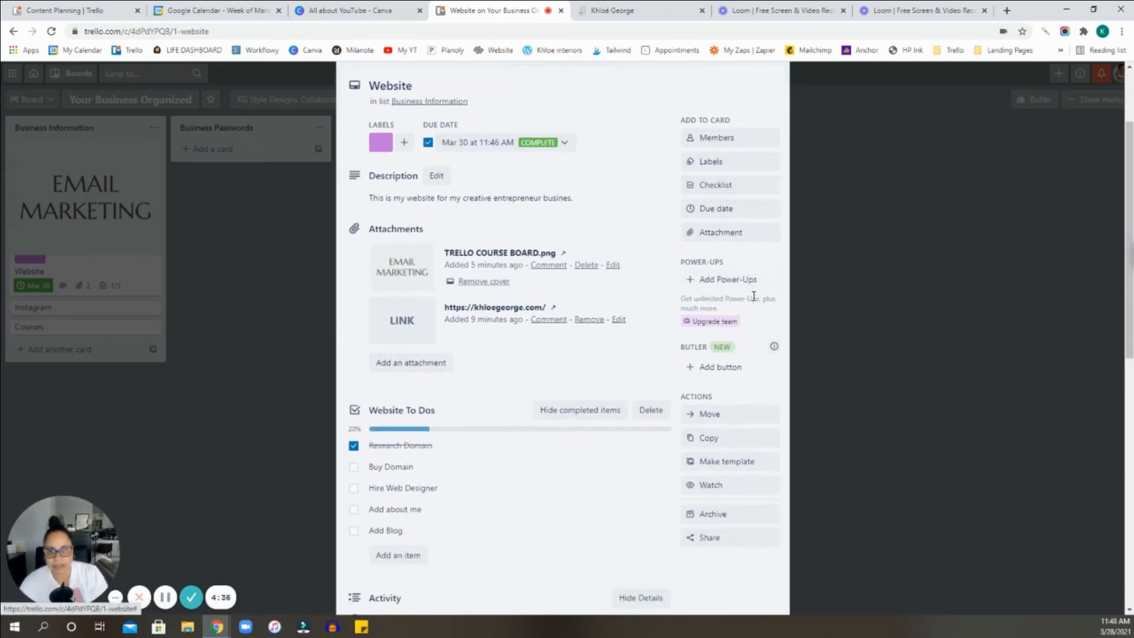
scroll(285, 260, up, 2)
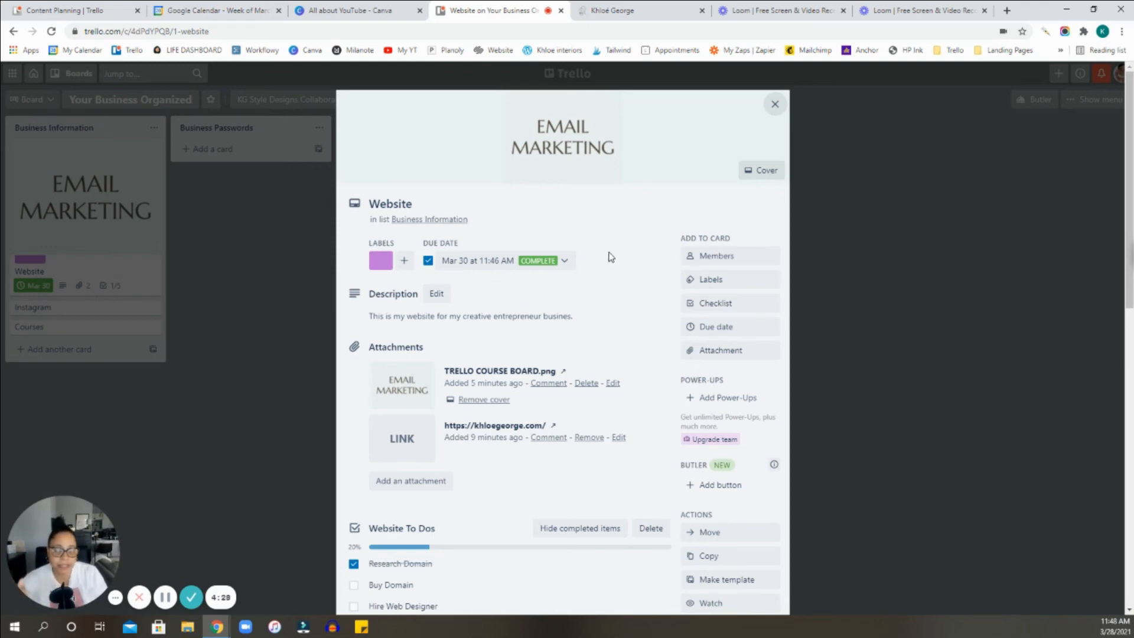
scroll(630, 275, down, 6)
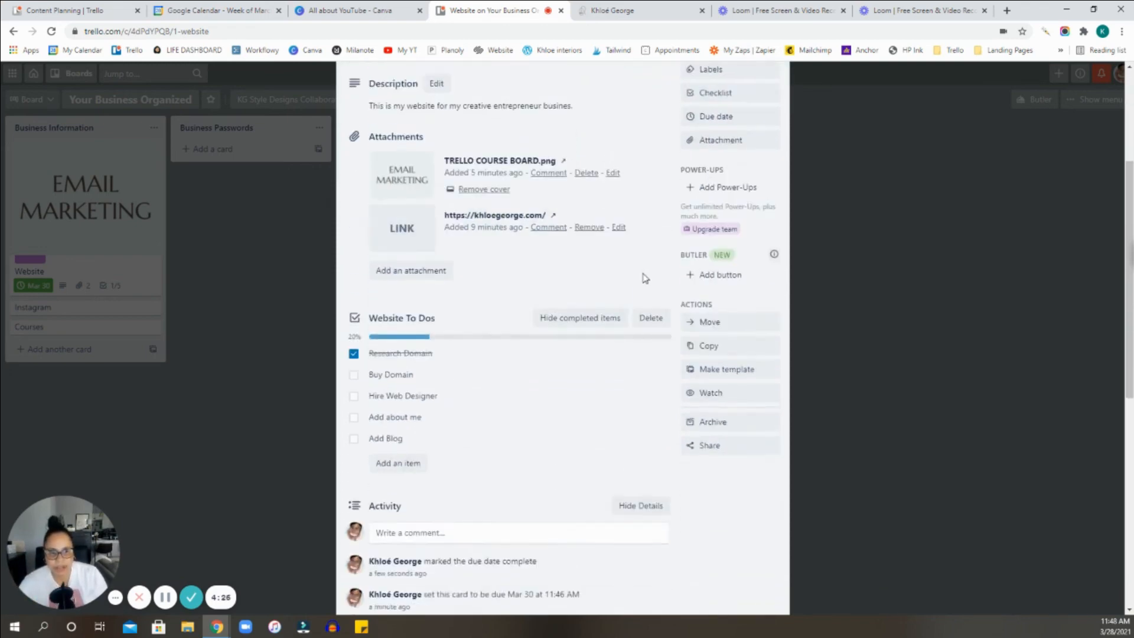
scroll(771, 340, up, 1)
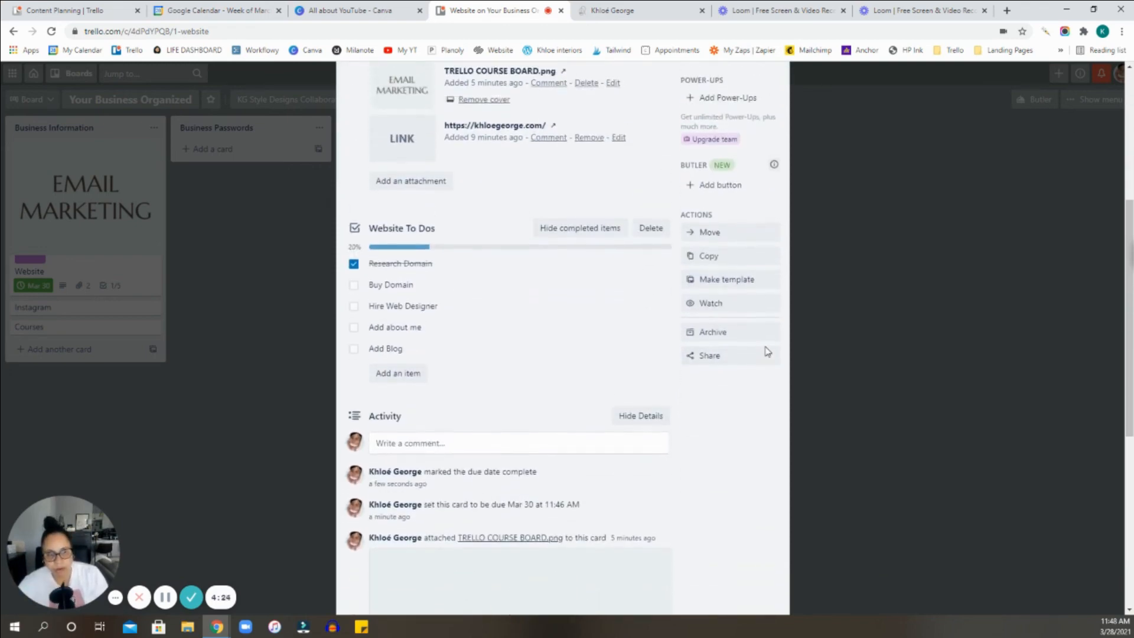
scroll(768, 351, up, 1)
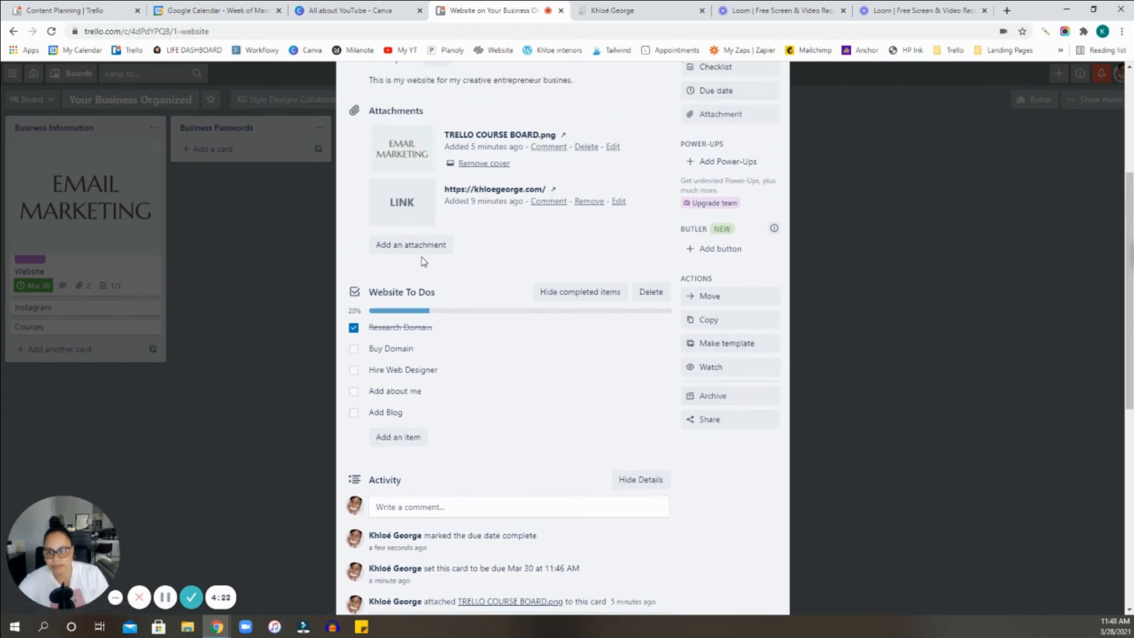
scroll(423, 261, up, 2)
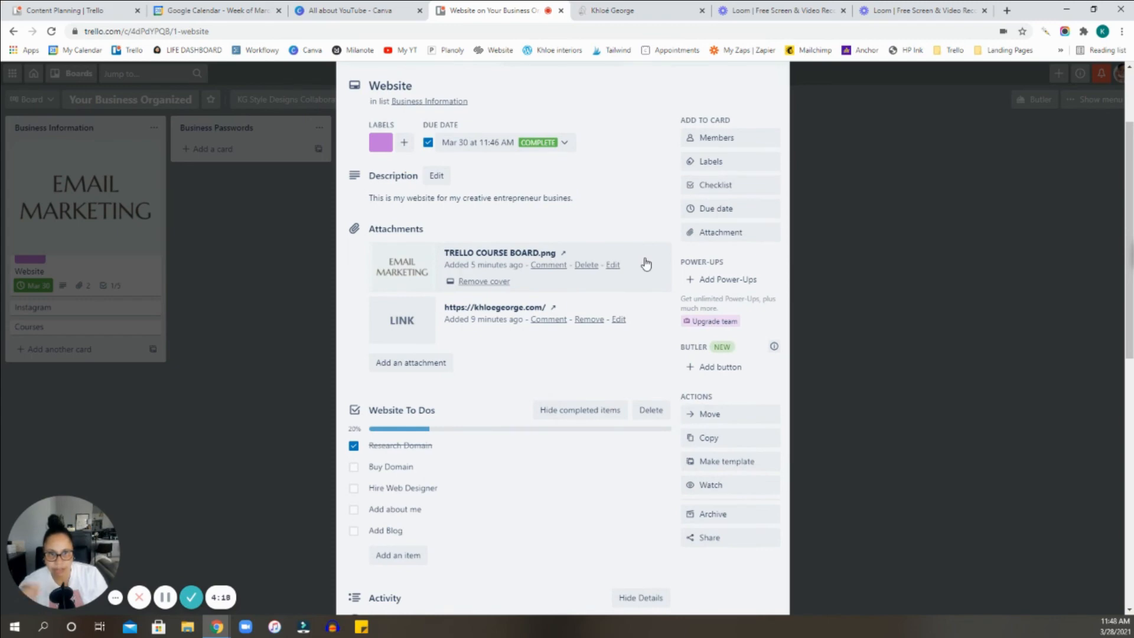
scroll(646, 264, up, 3)
scroll(749, 324, down, 4)
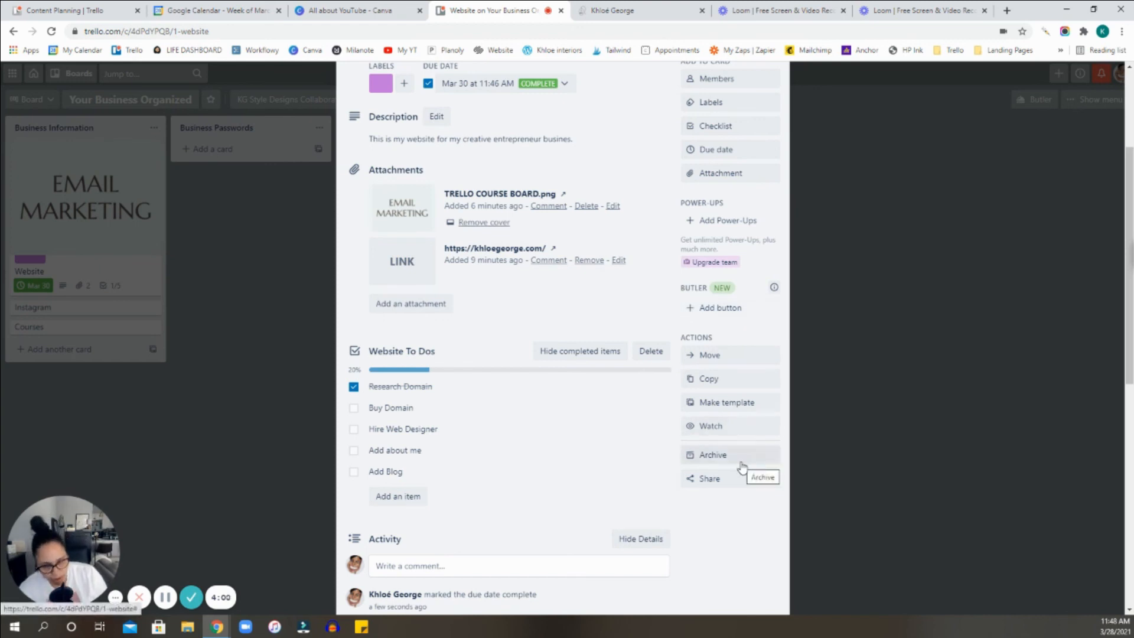
Archive the Website card, open its permanent deletion confirmation, and dismiss it without deleting the card.
click(720, 466)
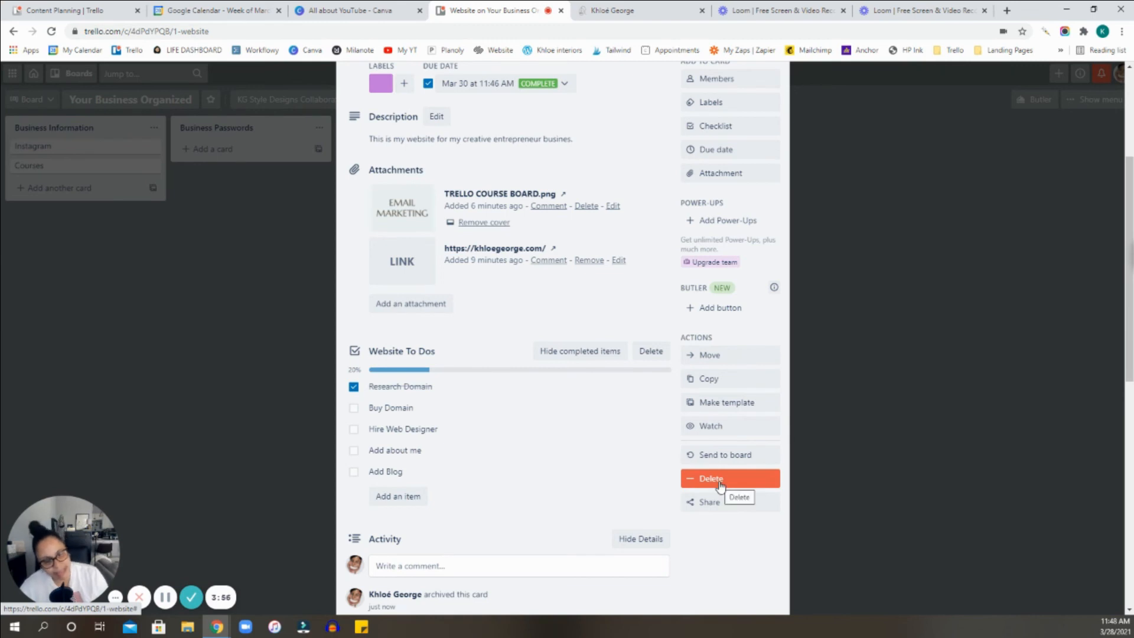
click(719, 485)
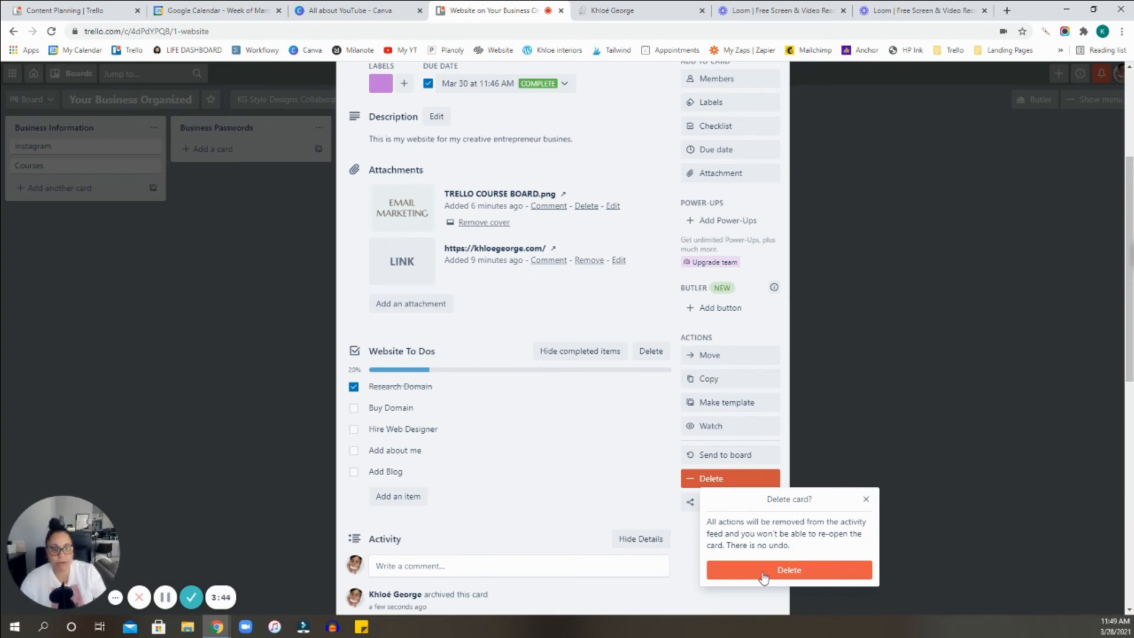
click(868, 501)
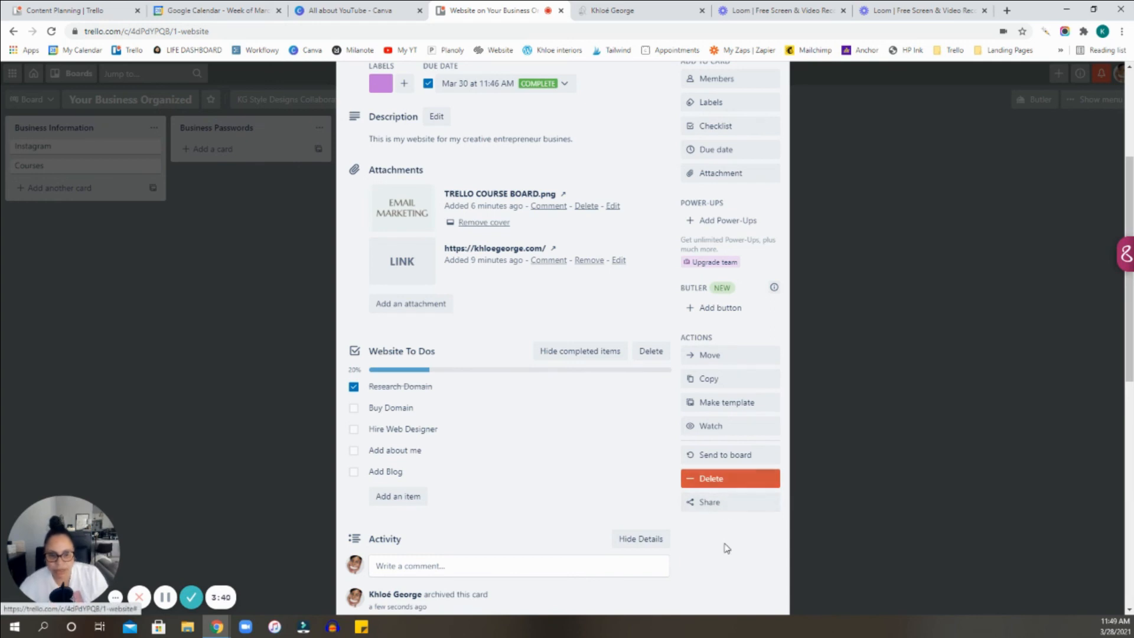
Examine the archived Website card's contents, activity and the actions offered for it, including Watch and Share.
scroll(724, 548, up, 1)
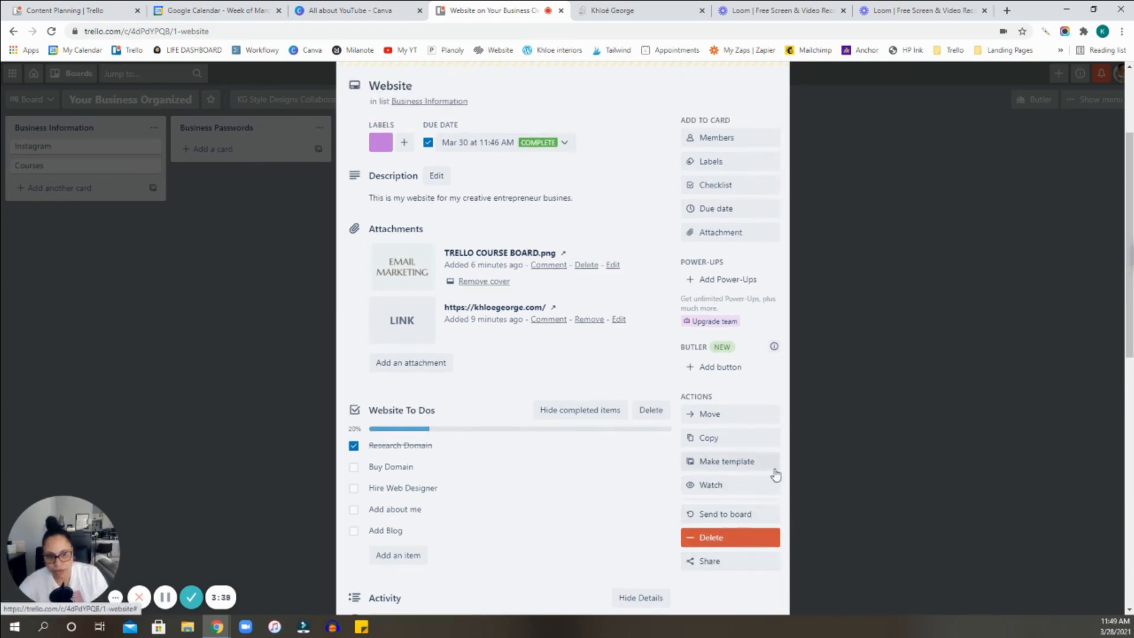
mouse_move(664, 469)
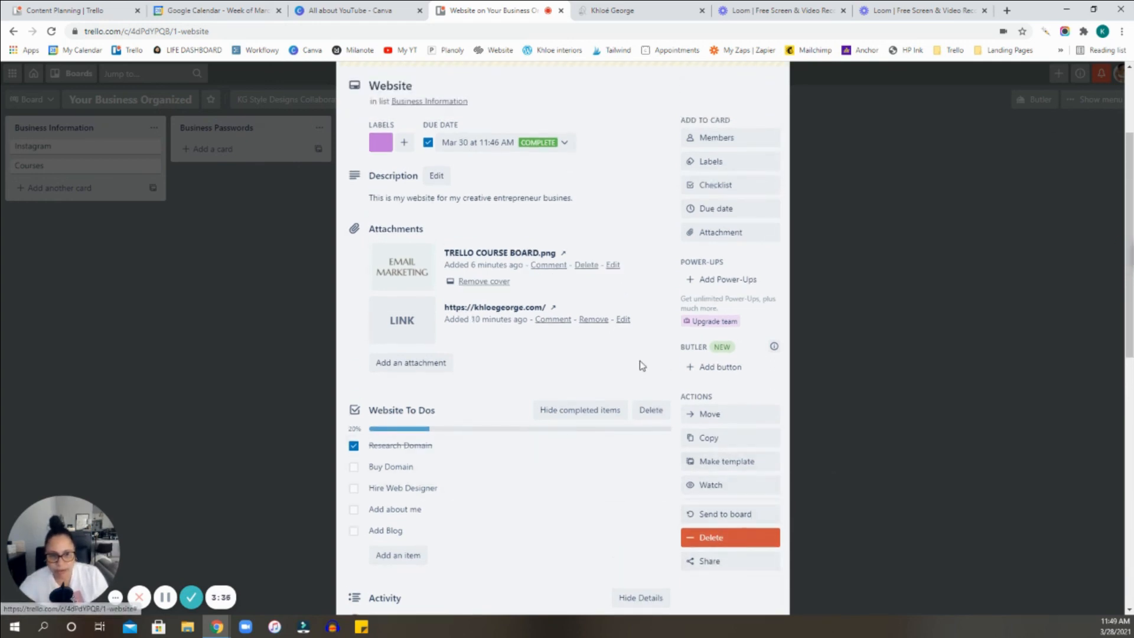
scroll(640, 362, up, 1)
scroll(748, 340, down, 5)
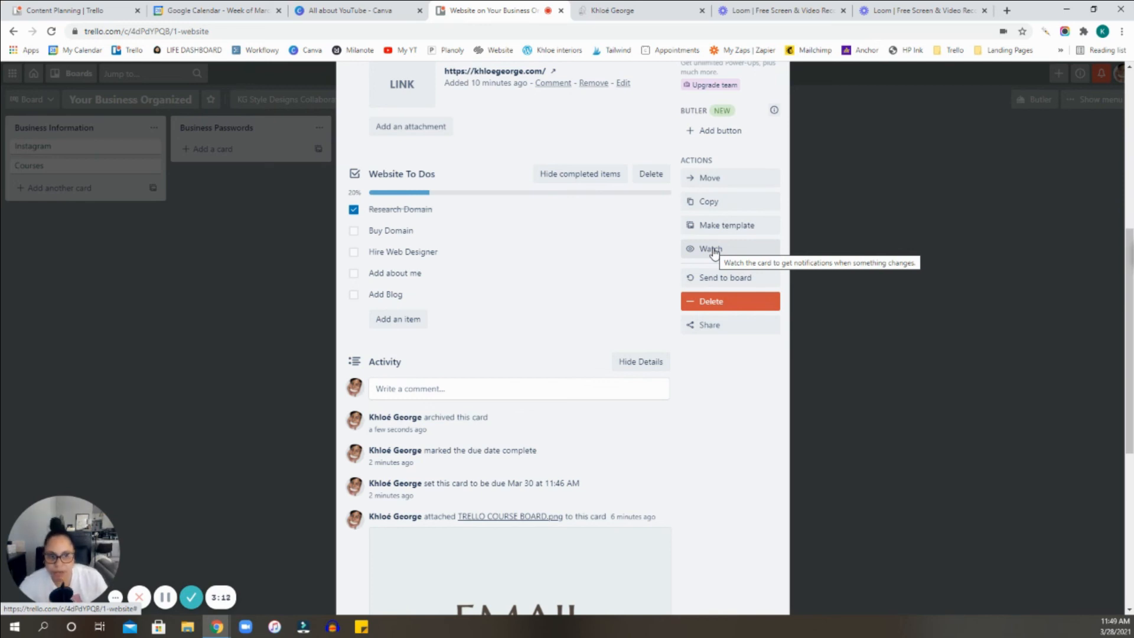
scroll(734, 321, up, 2)
scroll(717, 381, down, 2)
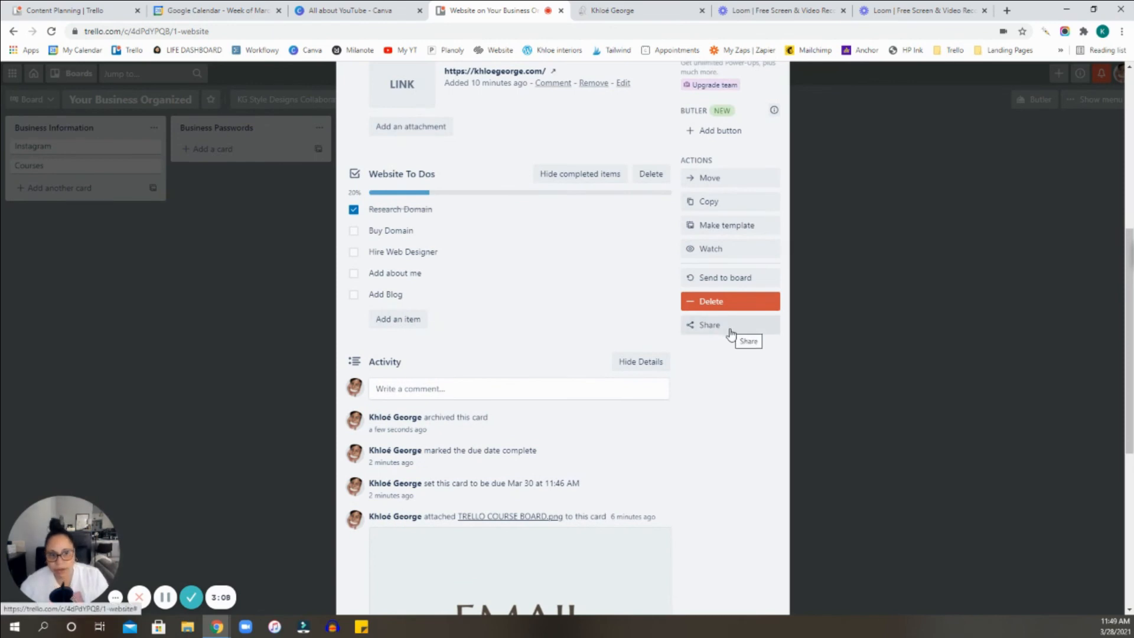
scroll(729, 335, up, 1)
scroll(731, 339, up, 1)
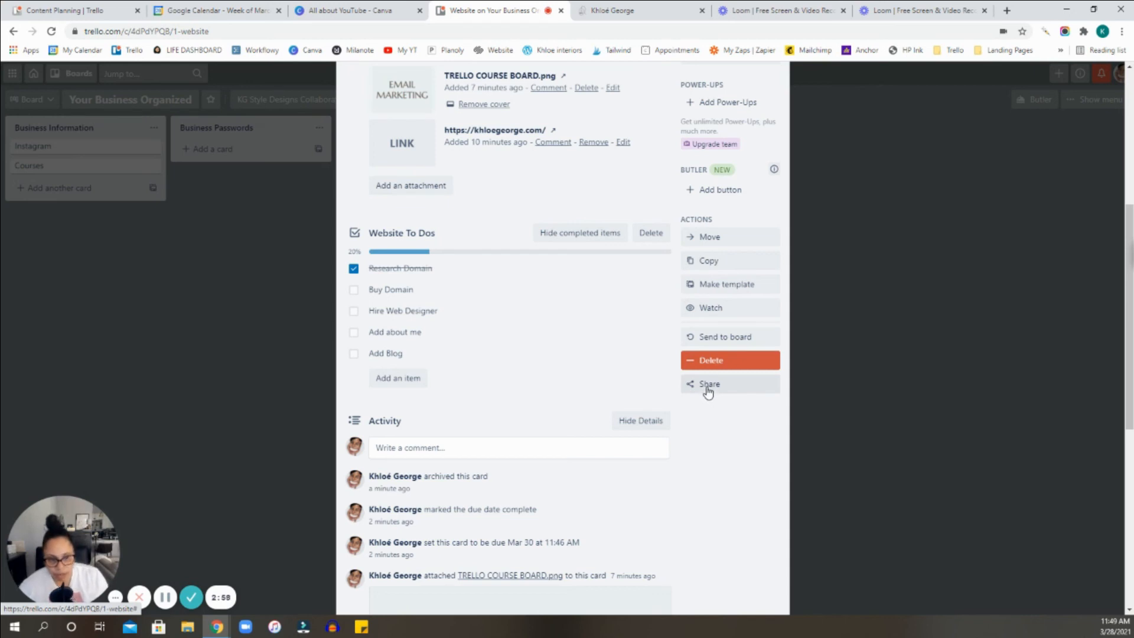
View the archived Website card's sharing options, including print and link, then close the card to return to the board.
click(708, 385)
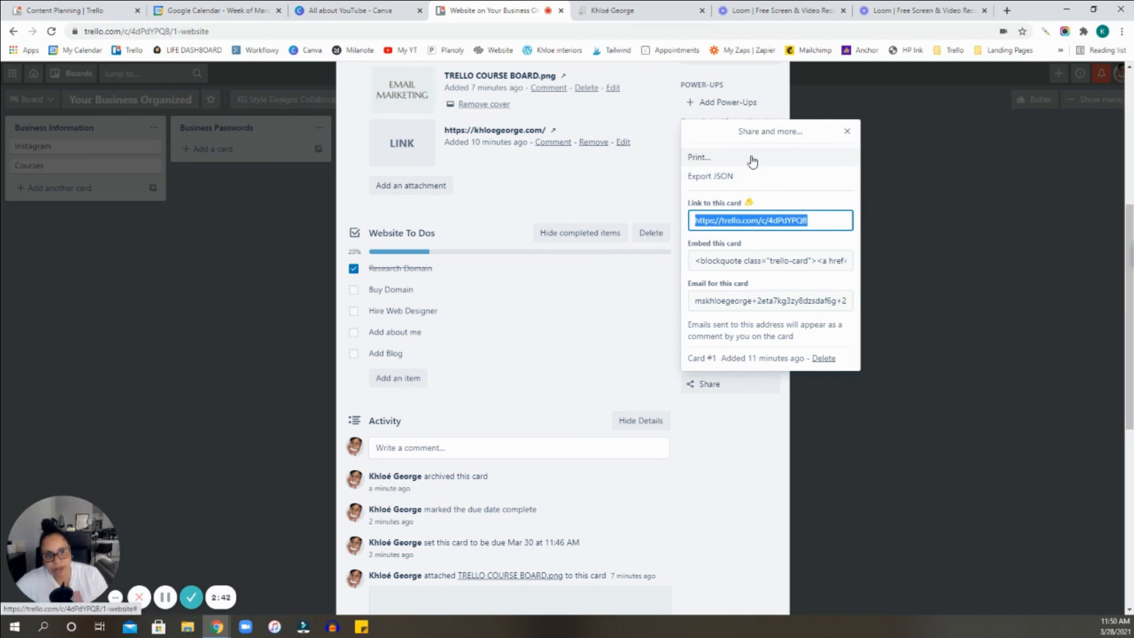
click(855, 136)
scroll(740, 502, up, 6)
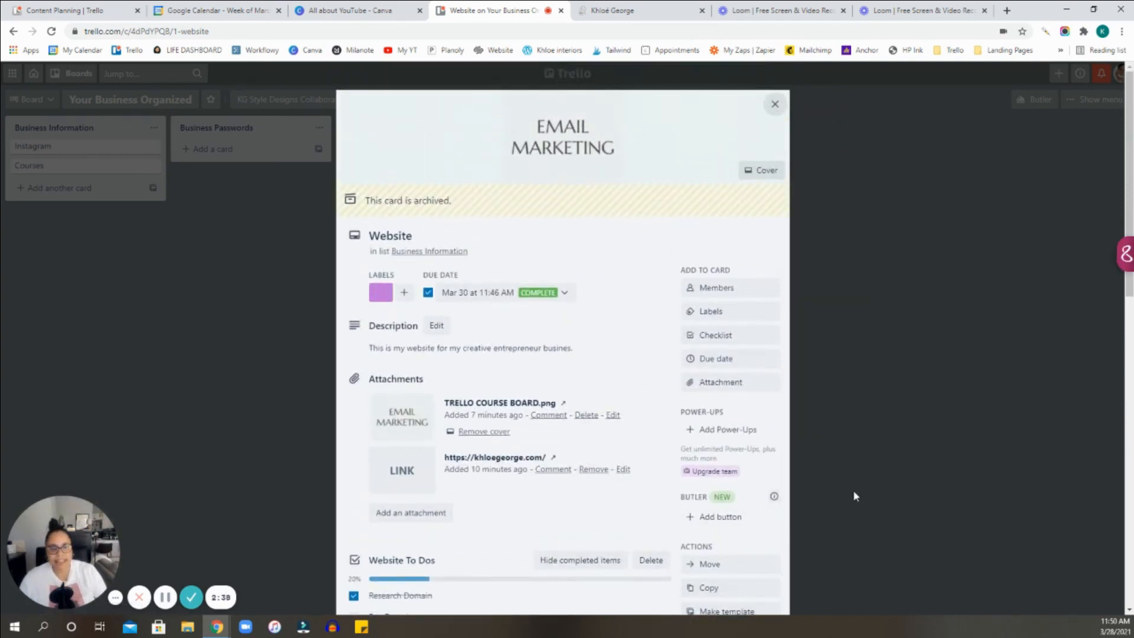
click(839, 277)
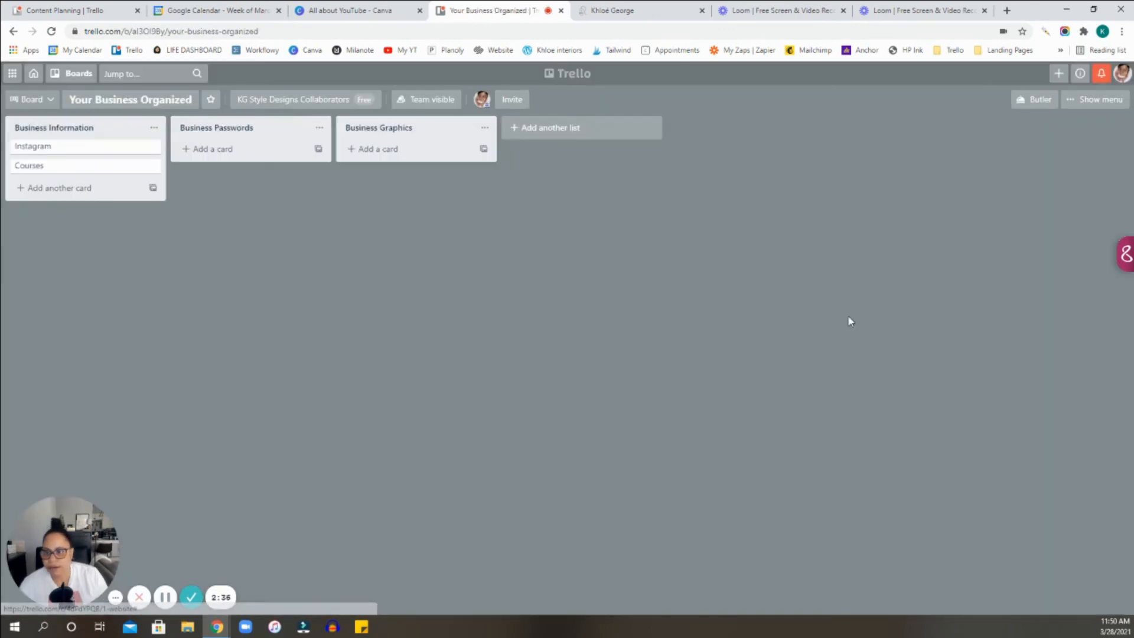